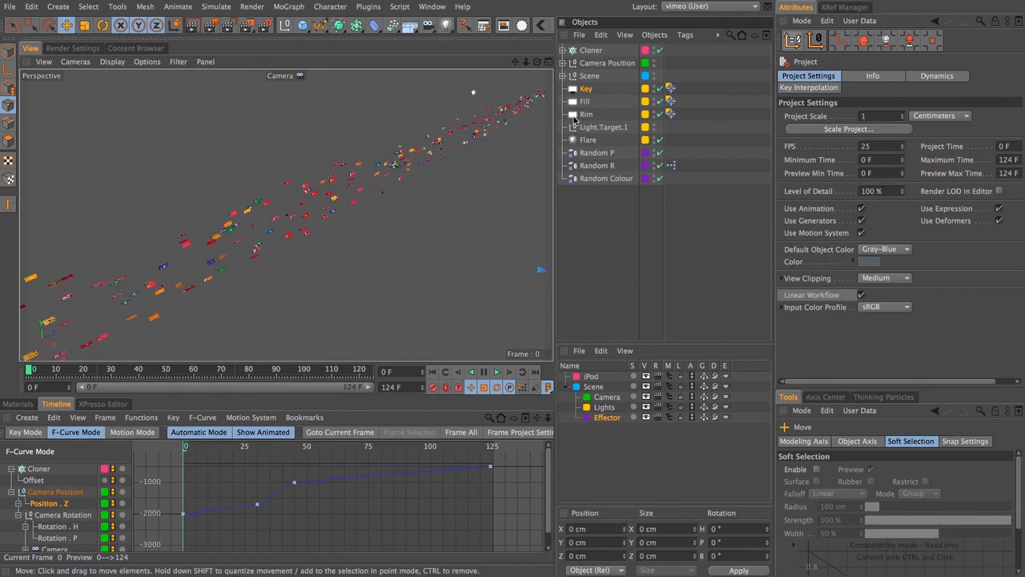
# Examine the Flare light's general settings, the compositing project options in the render settings, and the objects inside the Scene group
pyautogui.click(586, 140)
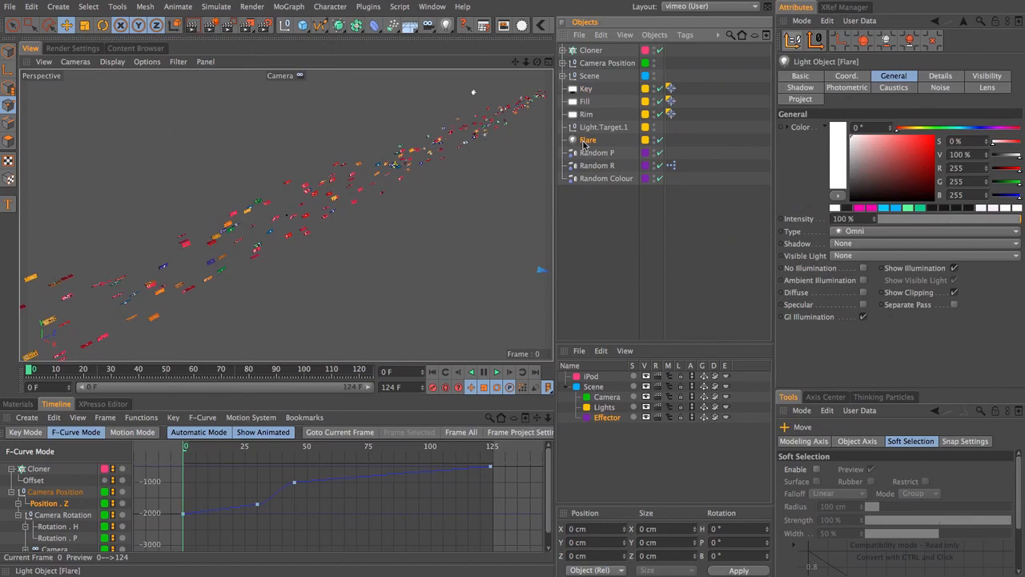
pyautogui.click(87, 48)
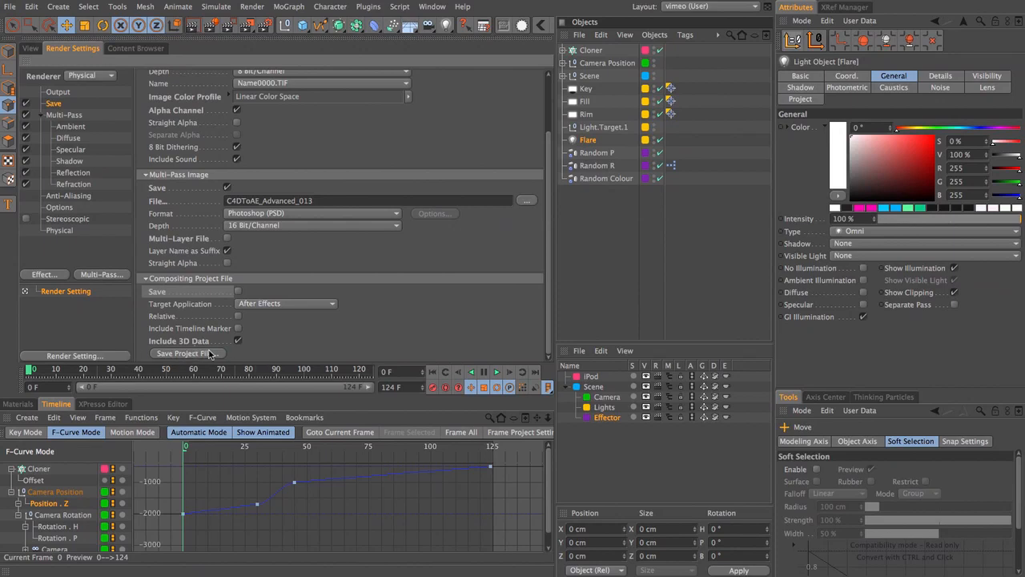
pyautogui.click(31, 49)
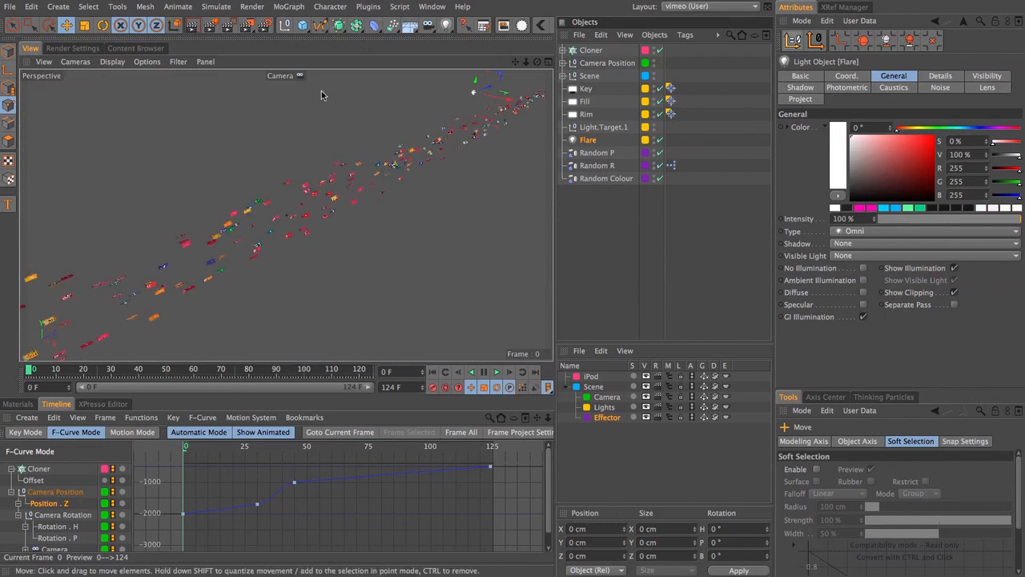
pyautogui.click(564, 76)
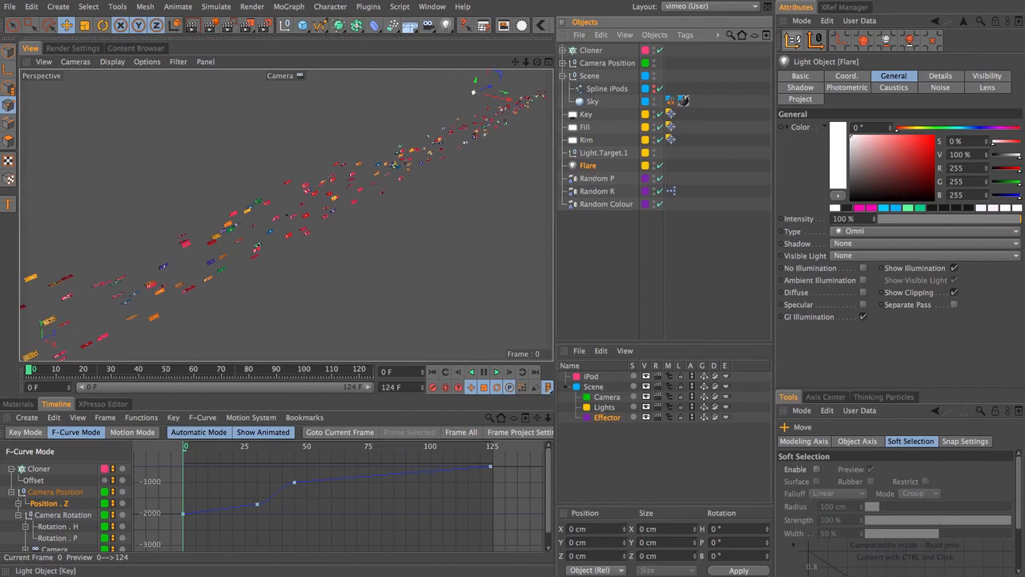
pyautogui.click(562, 76)
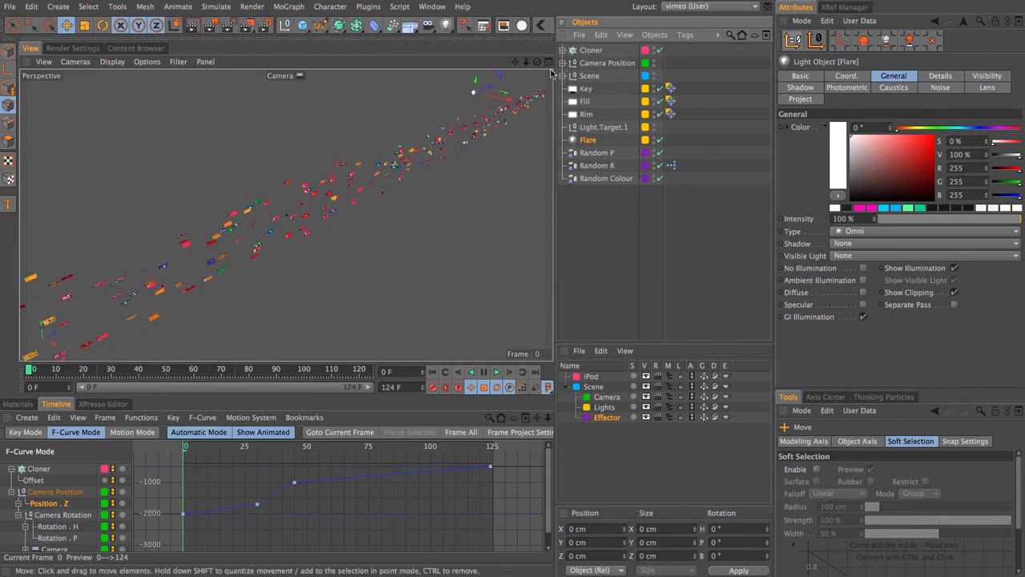
pyautogui.click(591, 50)
pyautogui.click(685, 34)
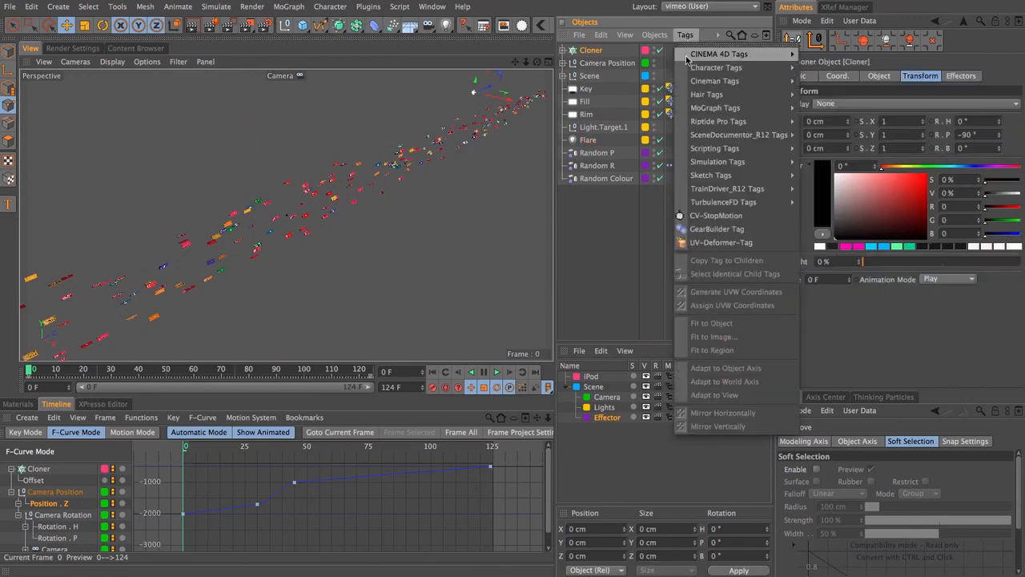
pyautogui.moveTo(718, 54)
pyautogui.click(841, 132)
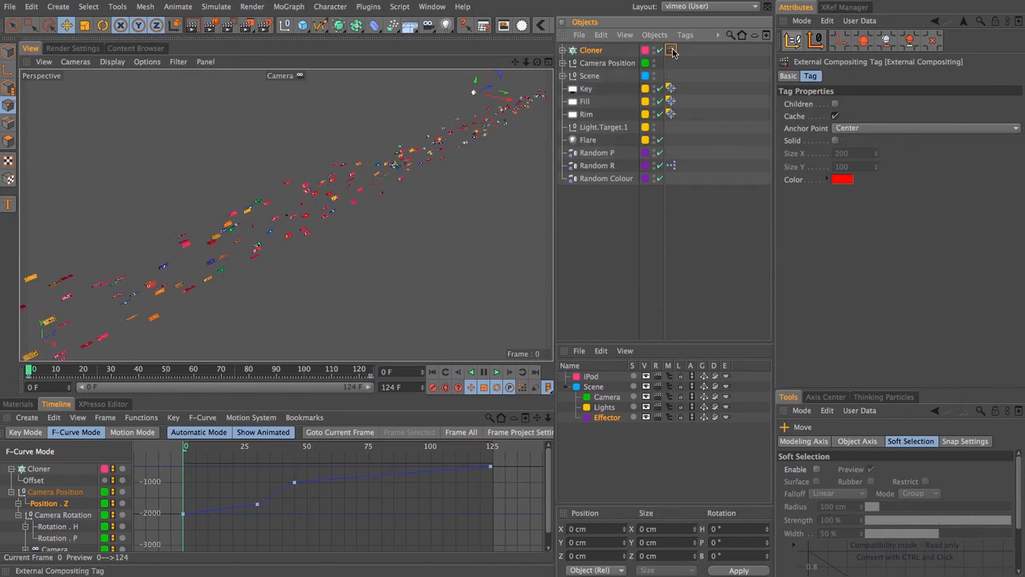
pyautogui.press('Delete')
pyautogui.click(584, 51)
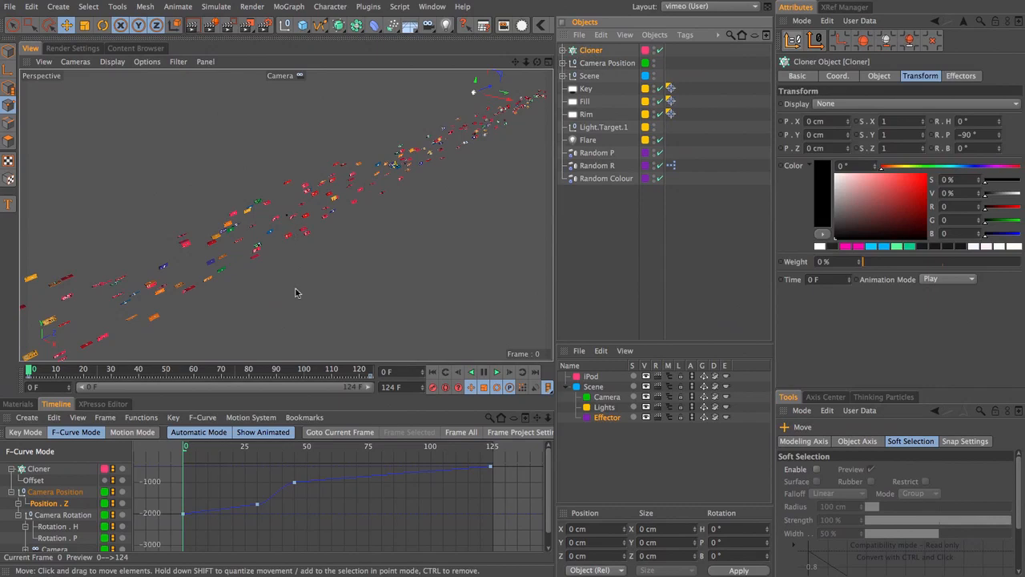
# Go to frame 75 and add a null object named Emitter Lights
pyautogui.moveTo(156, 371); pyautogui.dragTo(236, 371)
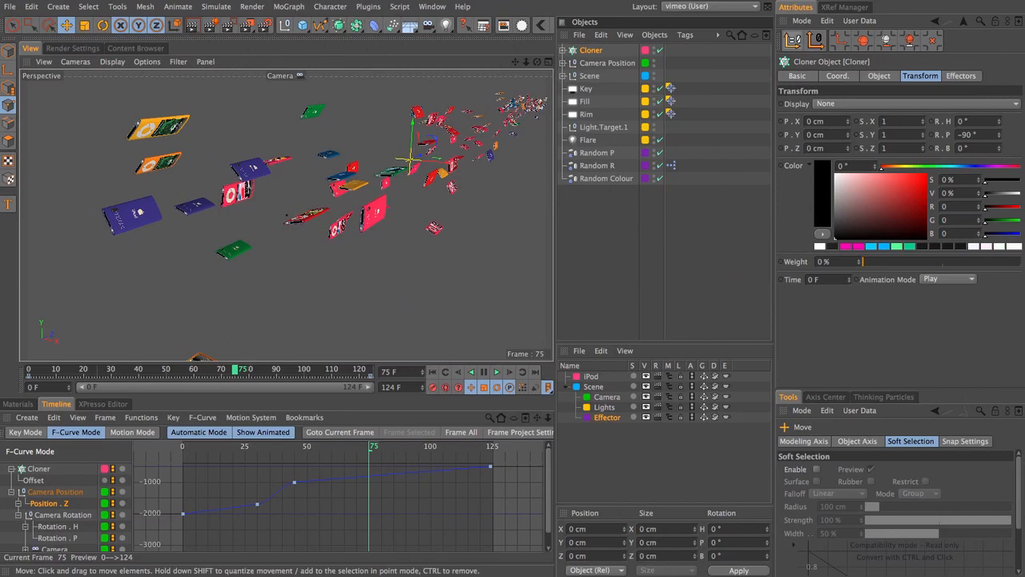
pyautogui.click(285, 25)
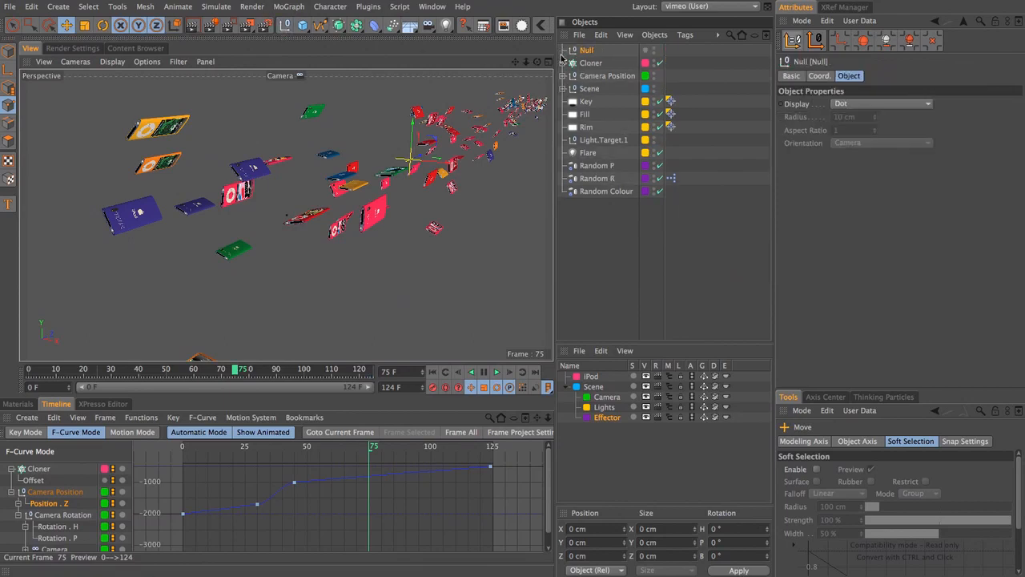
pyautogui.doubleClick(588, 50)
pyautogui.write('Em')
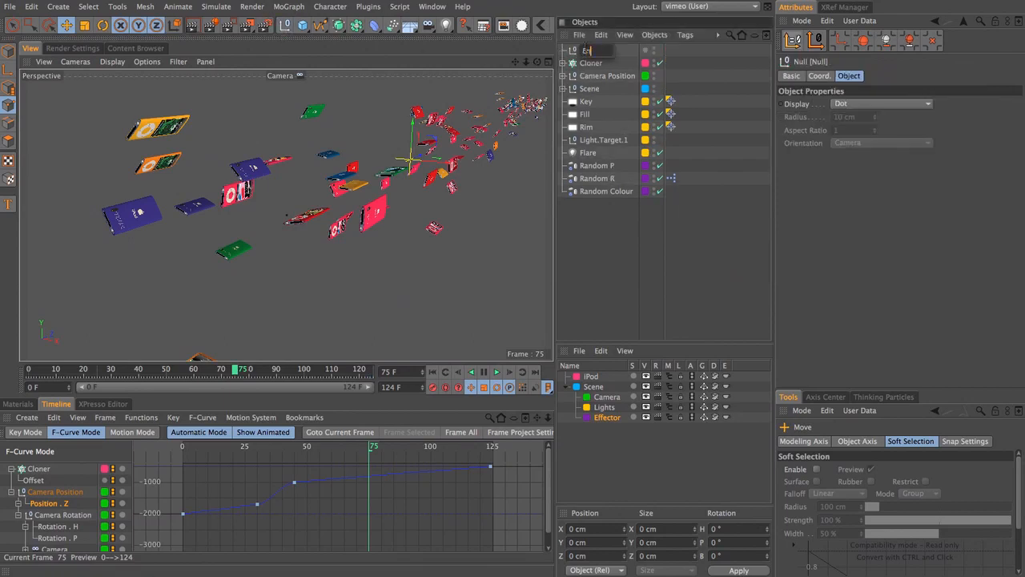
pyautogui.write('itter Lights')
pyautogui.press('Return')
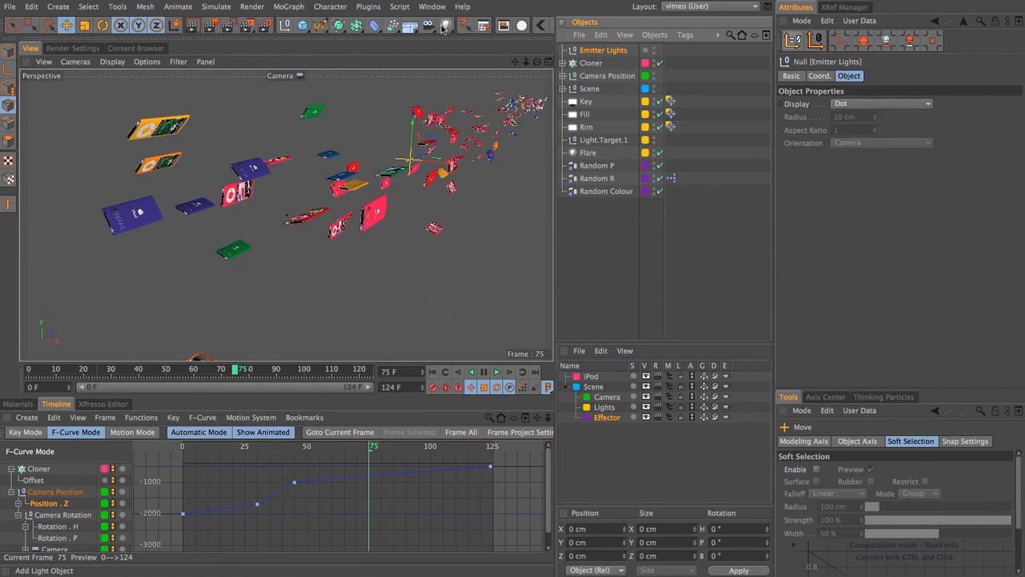
# Add a light named Emitter as a child of the Emitter Lights null and disable its Diffuse and Specular options
pyautogui.keyDown('shift'); pyautogui.click(446, 24); pyautogui.keyUp('shift')
pyautogui.doubleClick(598, 63)
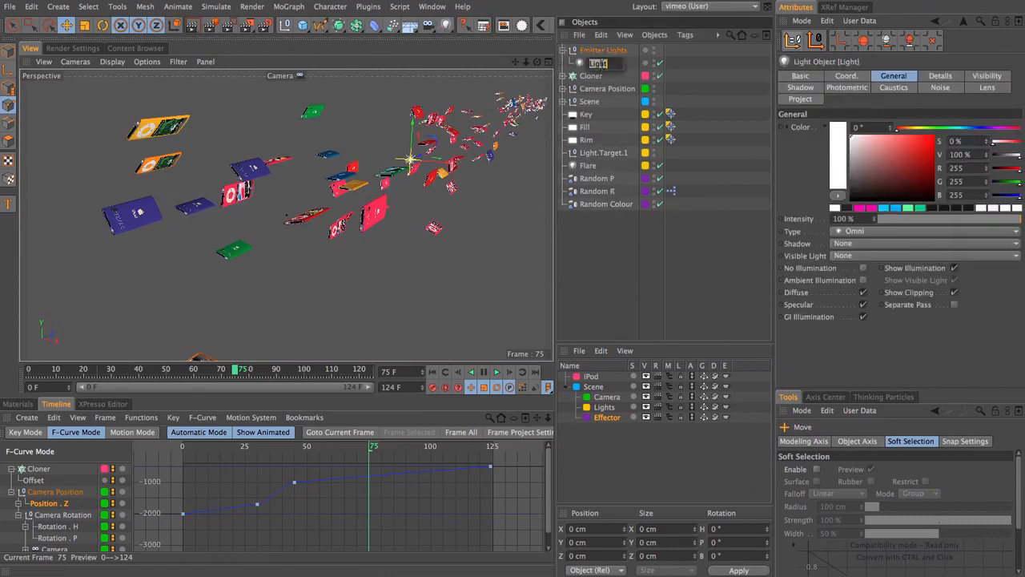
pyautogui.write('Emitter')
pyautogui.press('Return')
pyautogui.click(862, 292)
pyautogui.click(864, 305)
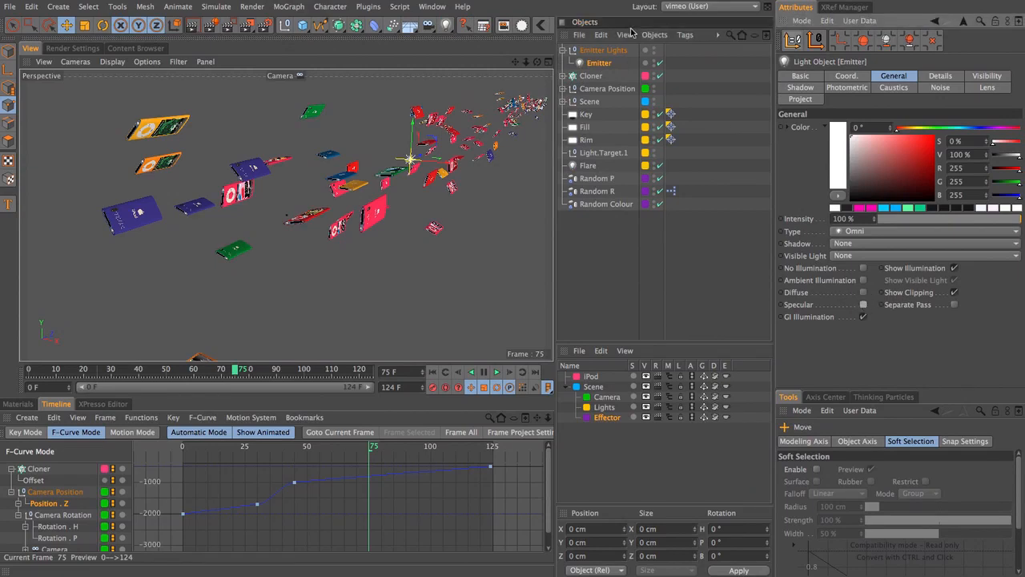
# Add an XPresso tag to the Emitter Lights null and enlarge the XPresso editor area
pyautogui.click(605, 50)
pyautogui.click(686, 36)
pyautogui.moveTo(745, 54)
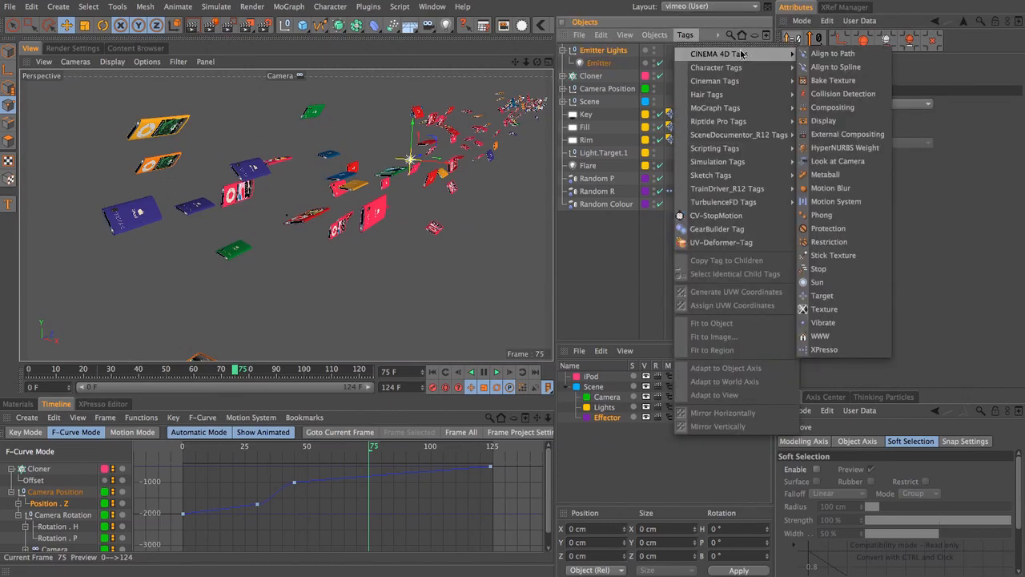
pyautogui.click(853, 350)
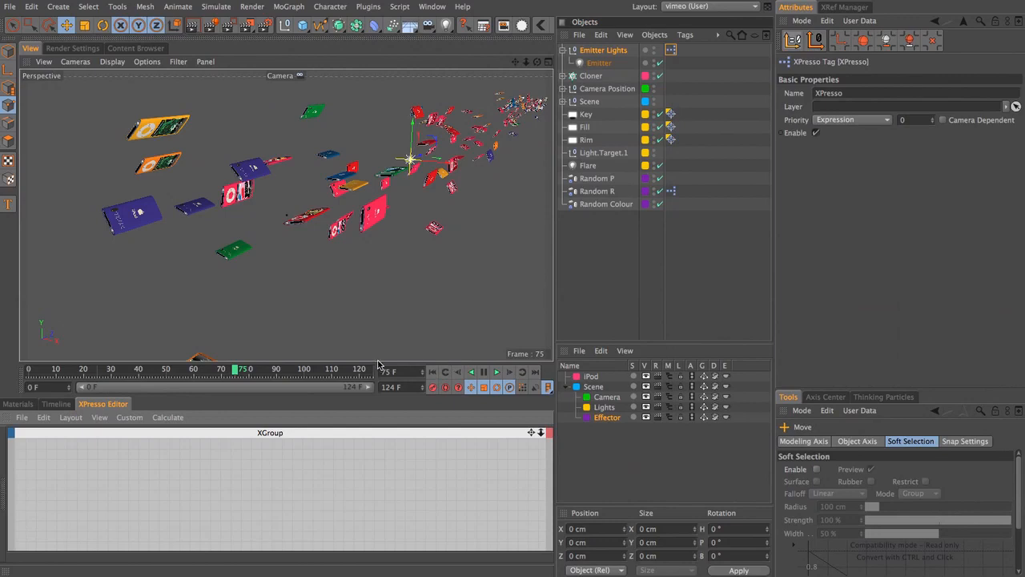
pyautogui.moveTo(379, 397); pyautogui.dragTo(377, 290)
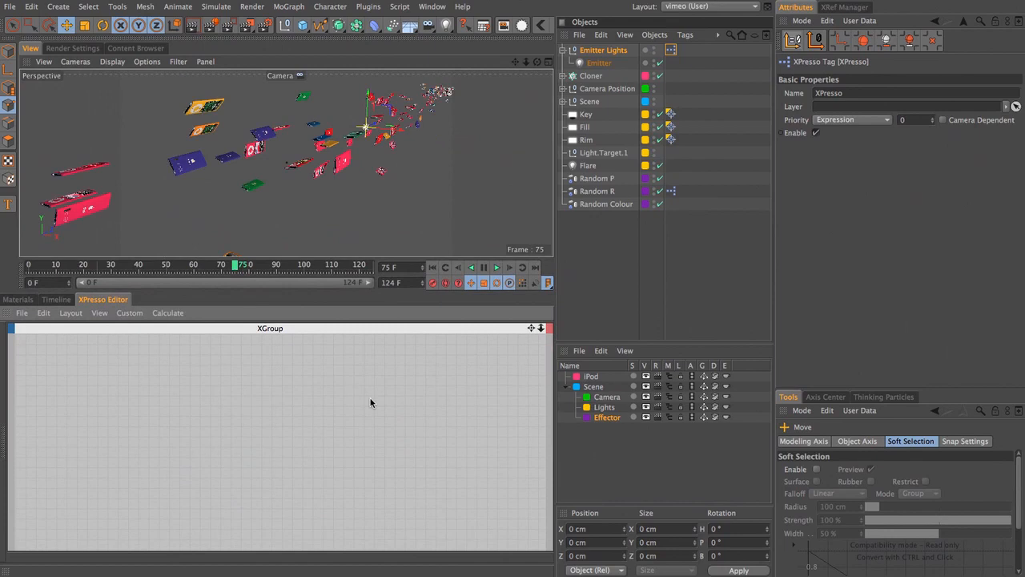
# Add the Cloner to the XPresso graph as a node and give it an Object output
pyautogui.moveTo(591, 75); pyautogui.dragTo(119, 403)
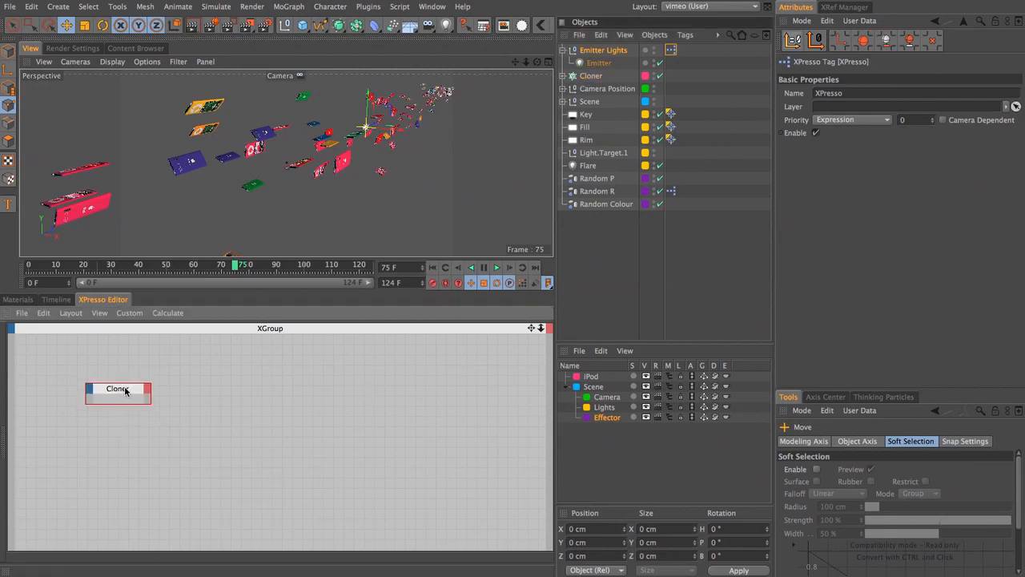
pyautogui.click(146, 393)
pyautogui.click(176, 433)
# Create a Motion Graphics Data node and connect the Cloner's Object output to its Object input
pyautogui.rightClick(172, 401)
pyautogui.moveTo(200, 405)
pyautogui.moveTo(306, 433)
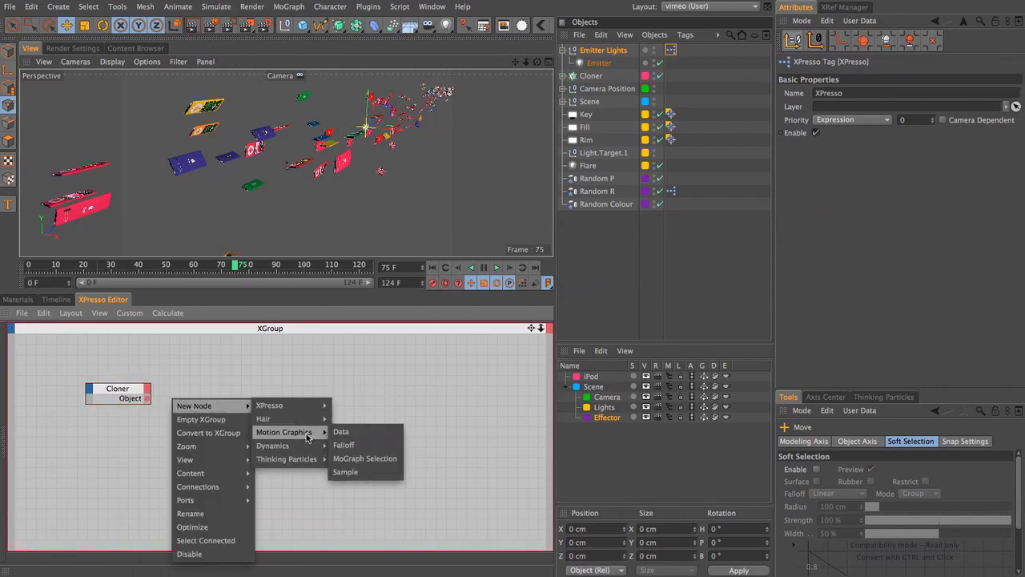
pyautogui.click(363, 433)
pyautogui.moveTo(172, 388); pyautogui.dragTo(242, 364)
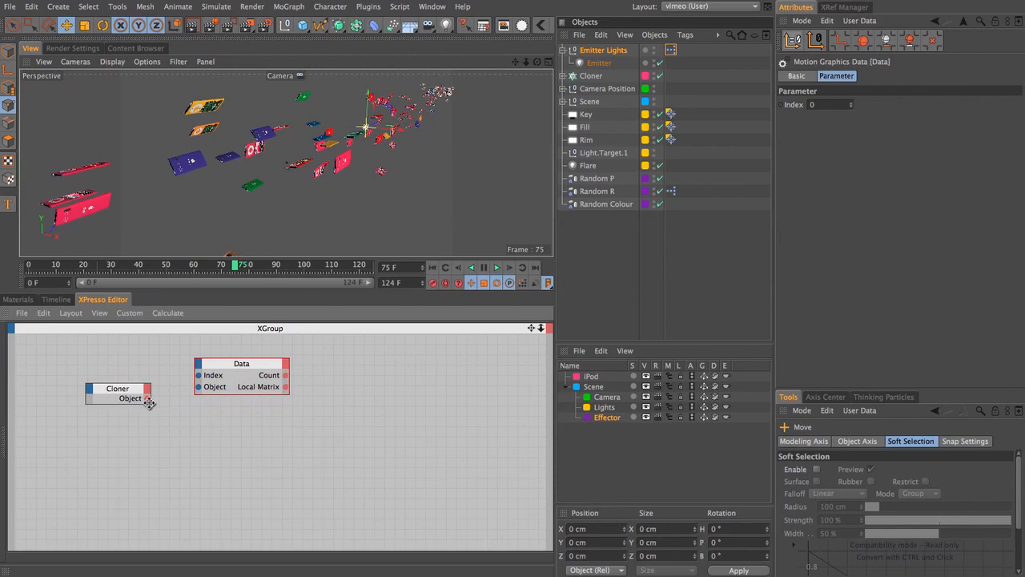
pyautogui.moveTo(148, 399); pyautogui.dragTo(200, 389)
pyautogui.moveTo(244, 365)
pyautogui.mouseDown()
pyautogui.moveTo(269, 374)
pyautogui.moveTo(210, 353)
pyautogui.moveTo(235, 355)
pyautogui.mouseUp()
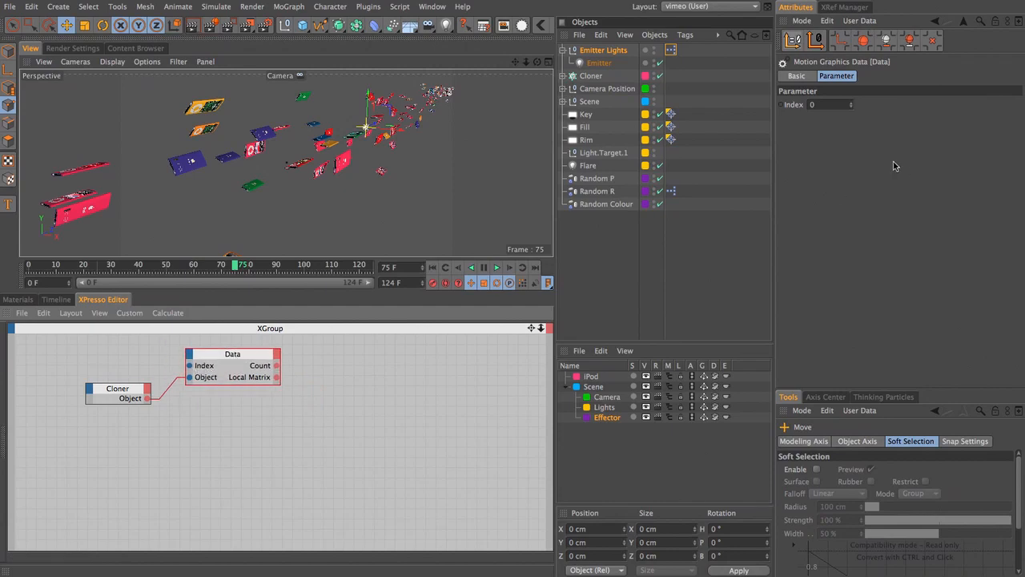
# Add a Global Matrix output to the Data node
pyautogui.click(810, 105)
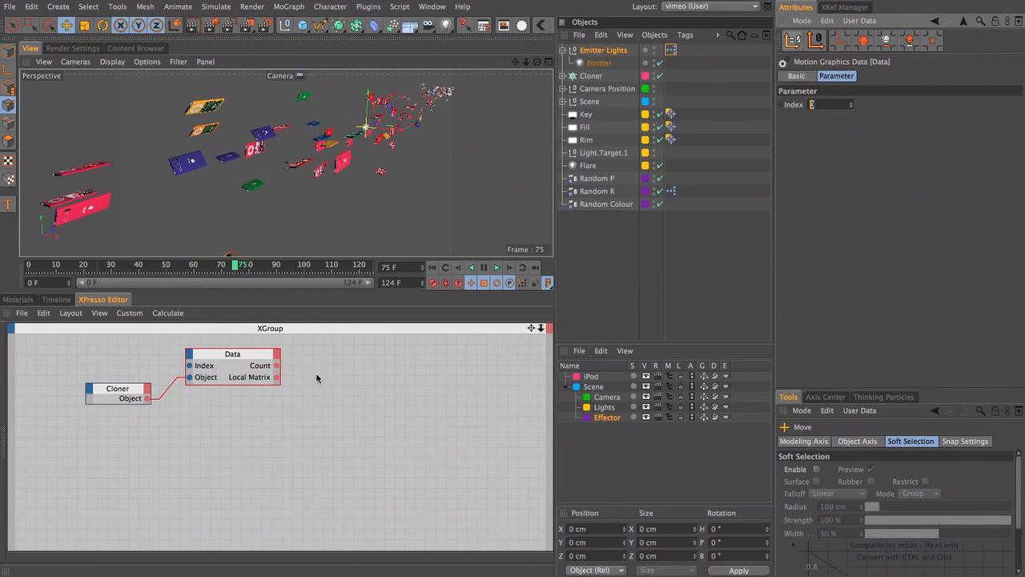
pyautogui.click(278, 355)
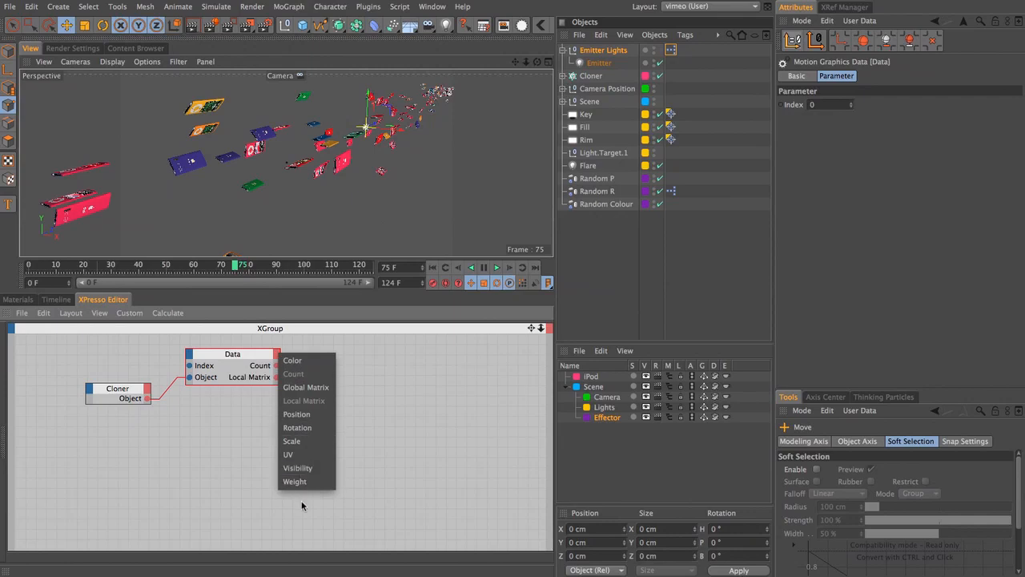
pyautogui.click(317, 387)
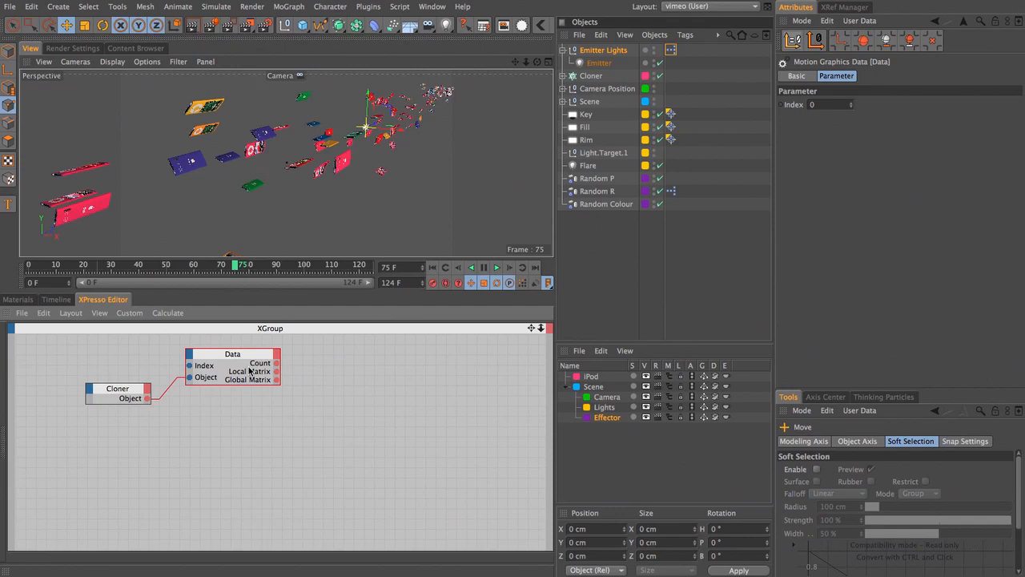
# Add the Emitter light to the XPresso graph as a node with a Global Matrix input
pyautogui.click(601, 63)
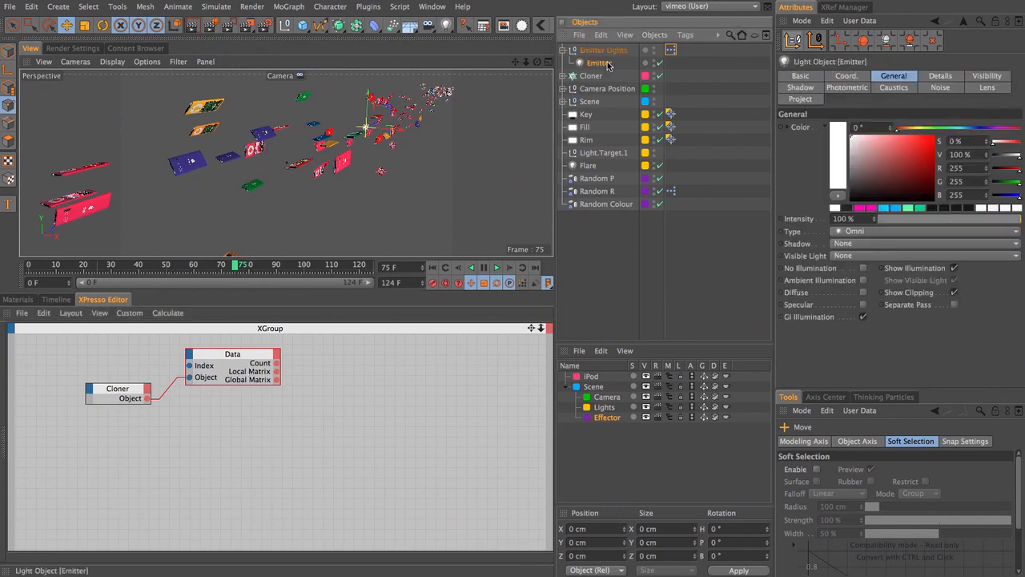
pyautogui.moveTo(541, 329); pyautogui.dragTo(519, 366)
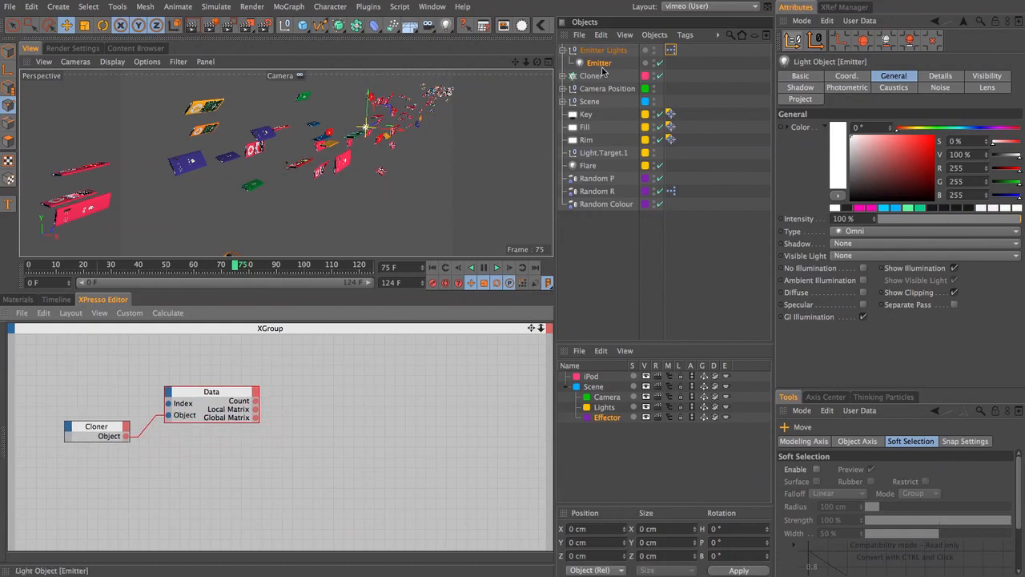
pyautogui.click(605, 64)
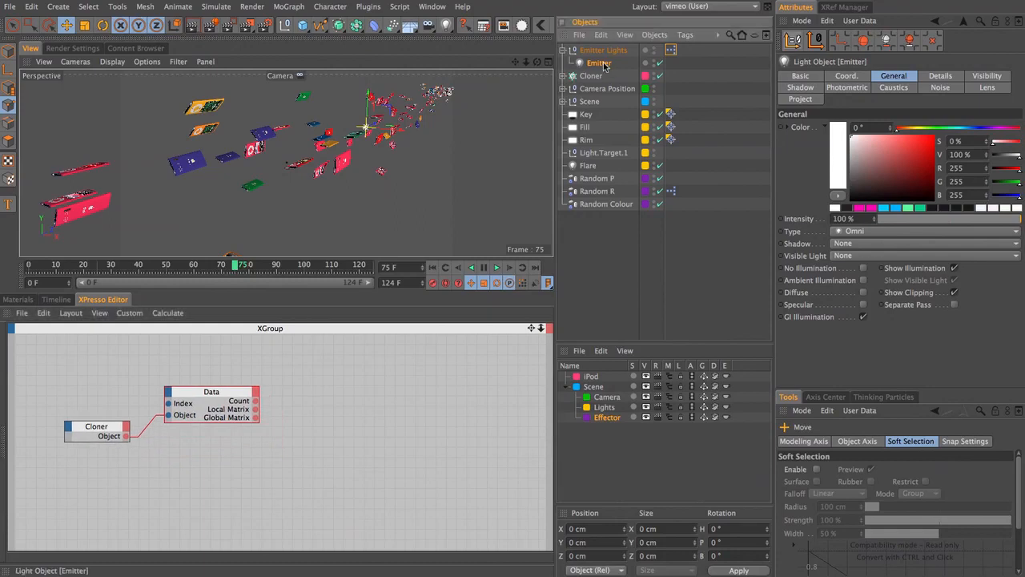
pyautogui.moveTo(604, 64); pyautogui.dragTo(342, 408)
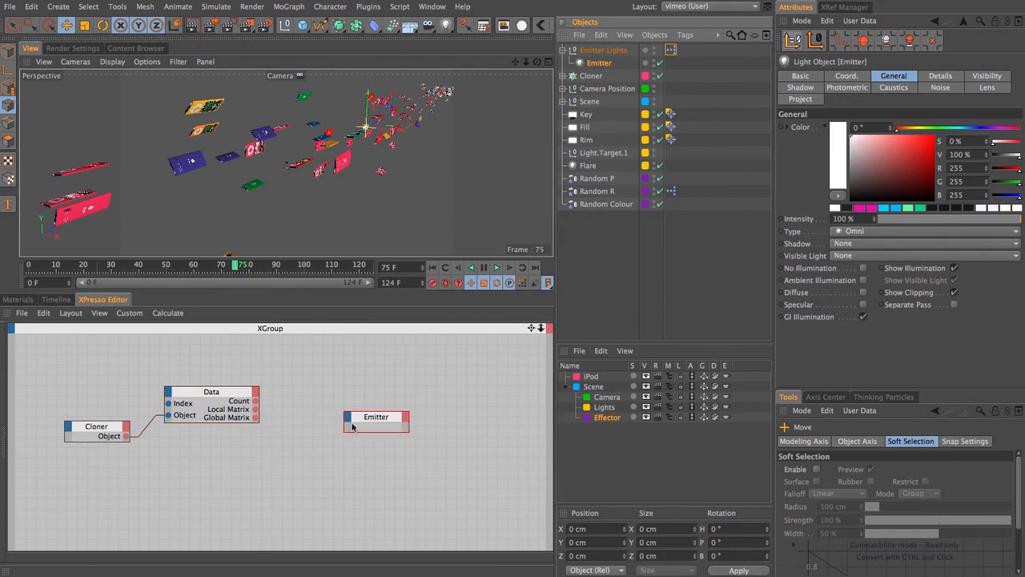
pyautogui.click(348, 416)
pyautogui.click(367, 443)
# Position the Emitter node beside the Data node and connect the Data node's Global Matrix output to the Emitter's Global Matrix input
pyautogui.moveTo(368, 417); pyautogui.dragTo(330, 378)
pyautogui.moveTo(254, 418); pyautogui.dragTo(363, 411)
pyautogui.click(308, 390)
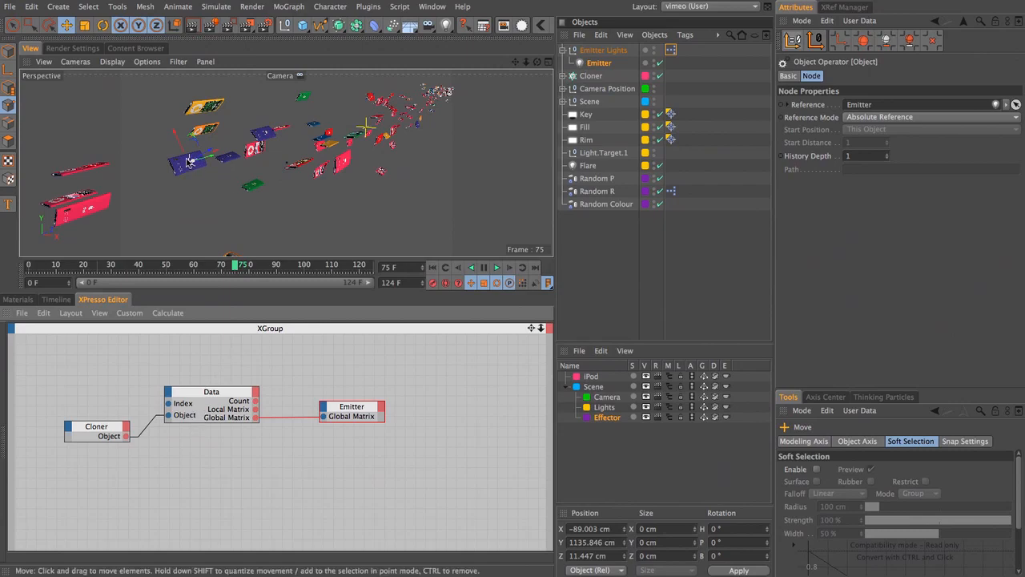
# Set the Data node's Index to 1 and check the Emitter light's position at frame 85
pyautogui.click(213, 395)
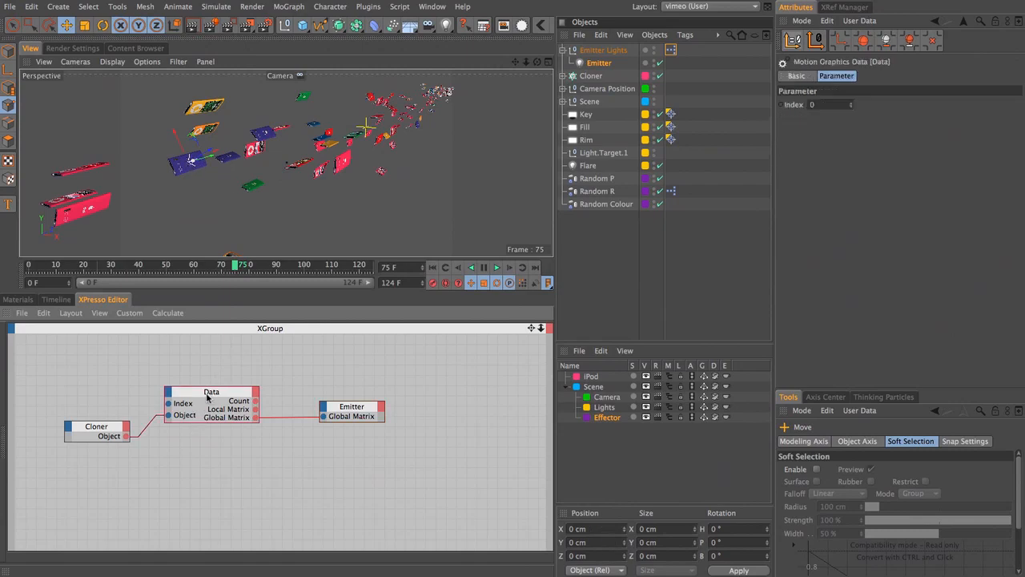
pyautogui.click(851, 104)
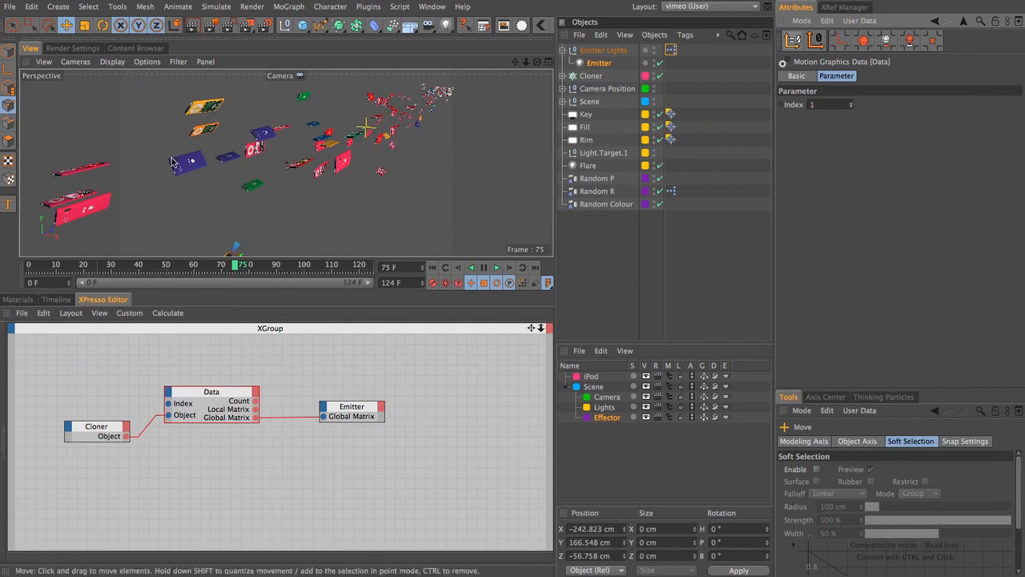
pyautogui.click(263, 267)
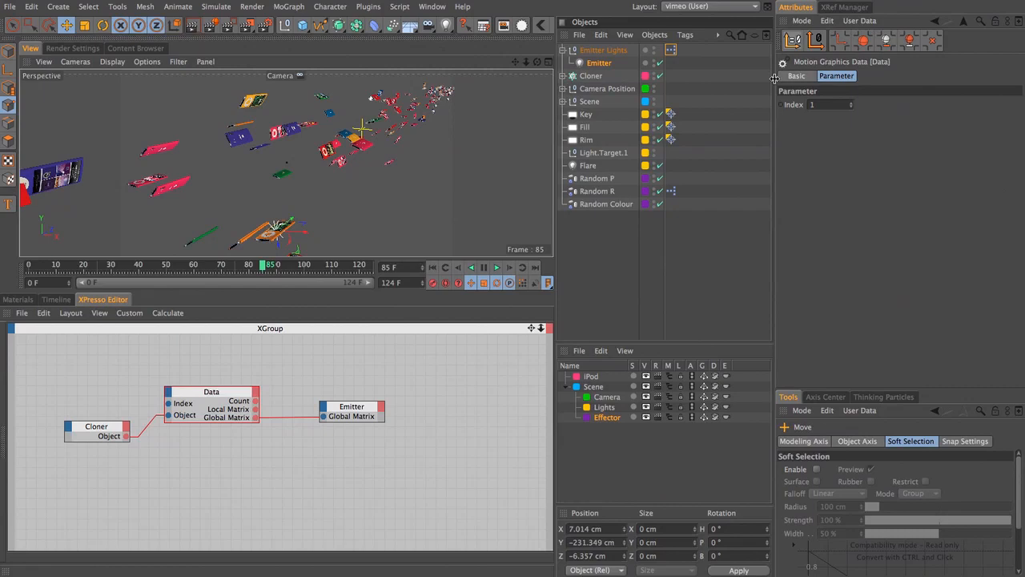
# Raise the Data node's Index to 8 and move the timeline back to frame 71
pyautogui.click(852, 103)
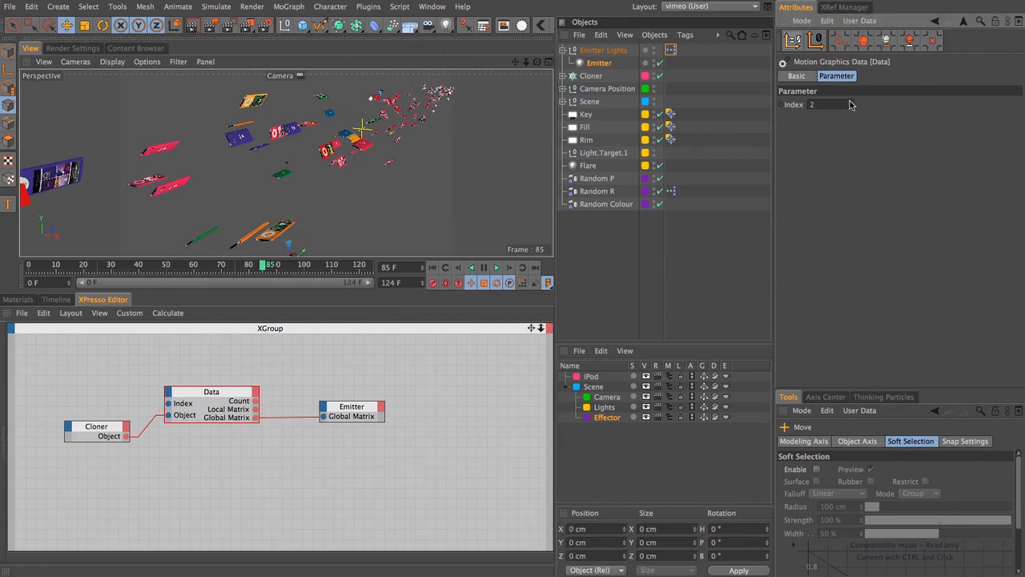
pyautogui.click(852, 104)
pyautogui.click(852, 103)
pyautogui.click(853, 104)
pyautogui.click(852, 103)
pyautogui.click(852, 104)
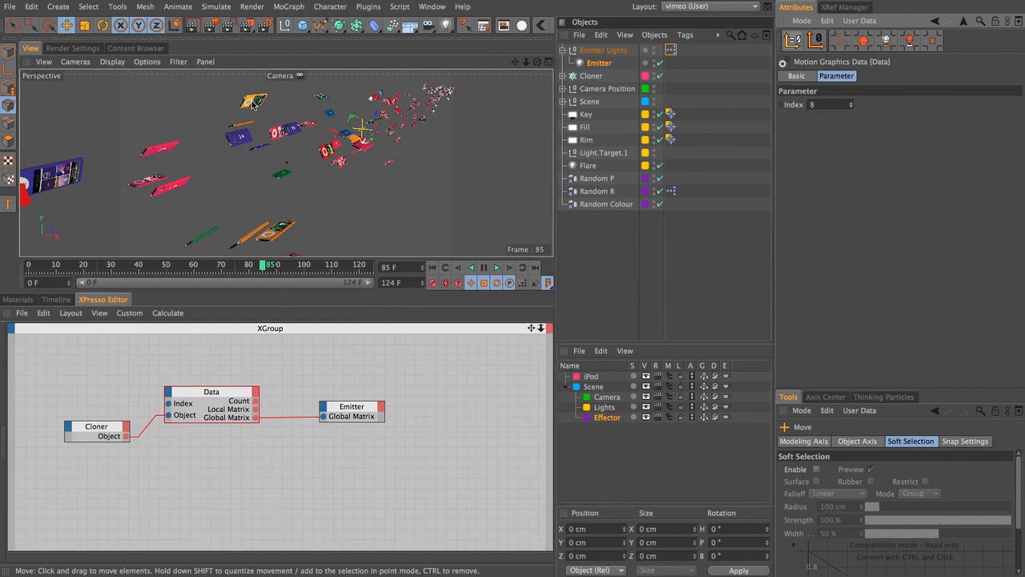
pyautogui.click(225, 266)
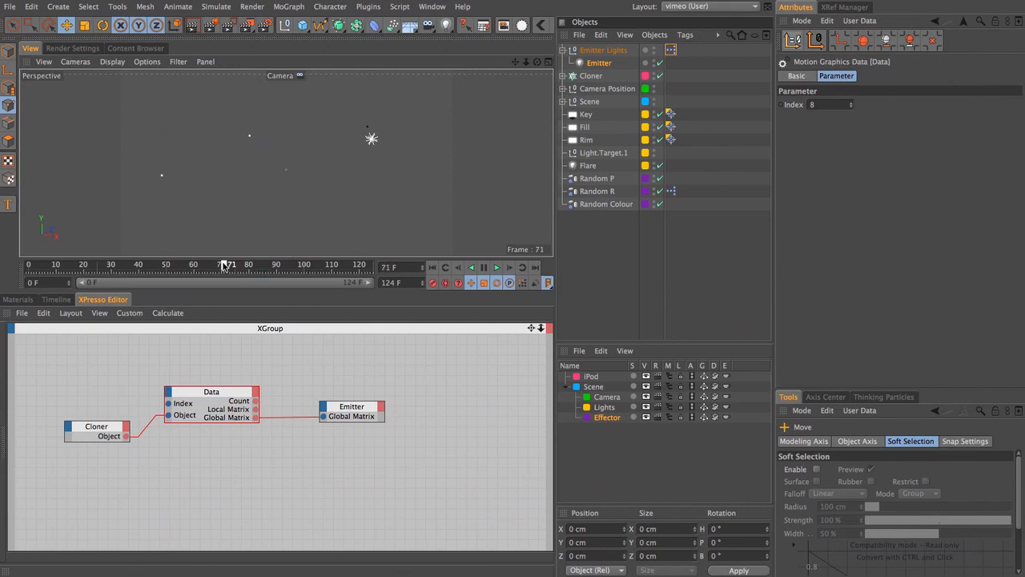
# At frame 75, parent the Emitter light under a new null named 01 and make that null the XPresso node's reference
pyautogui.moveTo(227, 266); pyautogui.dragTo(236, 266)
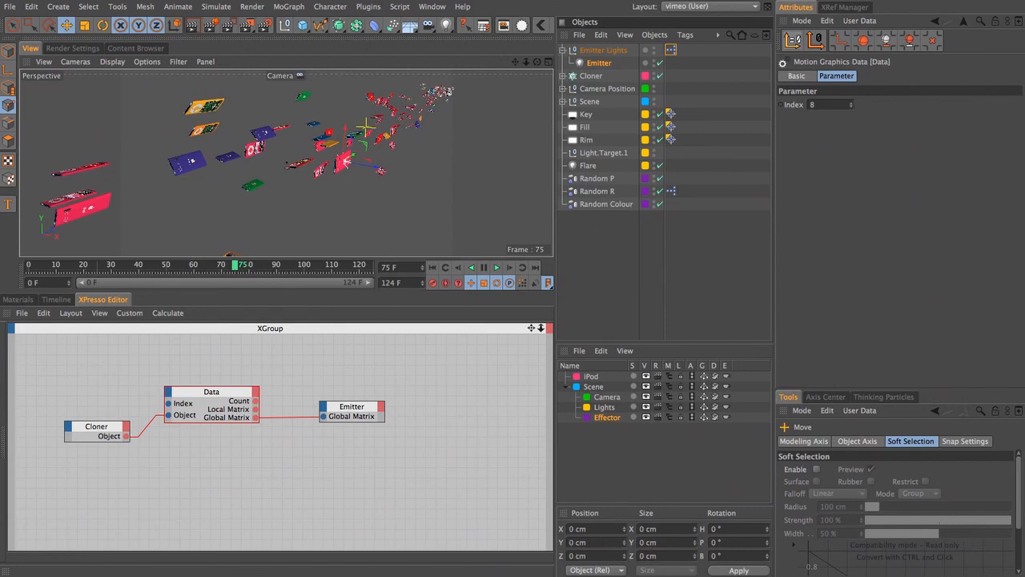
pyautogui.keyDown('alt'); pyautogui.click(285, 25); pyautogui.keyUp('alt')
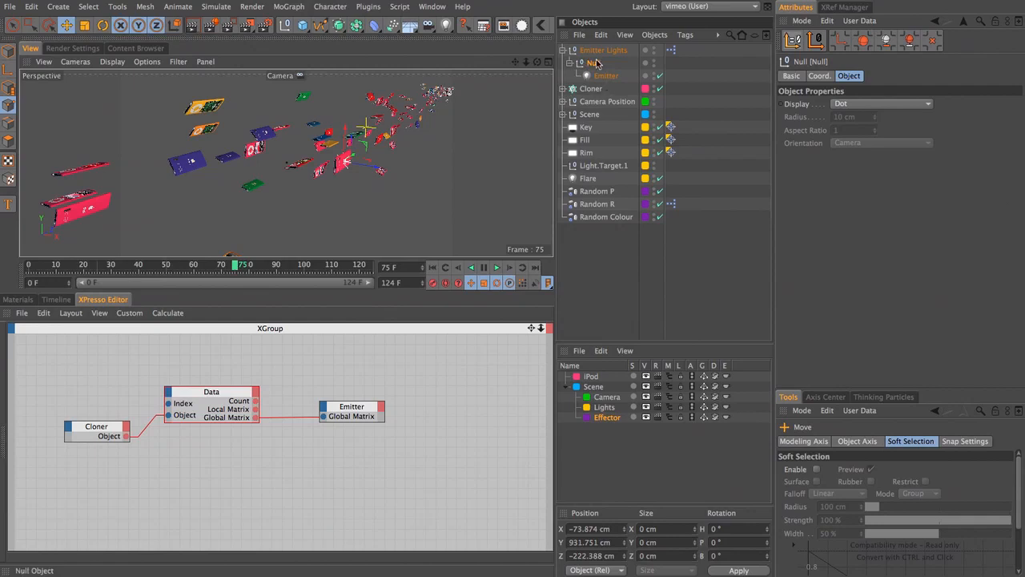
pyautogui.doubleClick(593, 63)
pyautogui.write('D1')
pyautogui.press('Return')
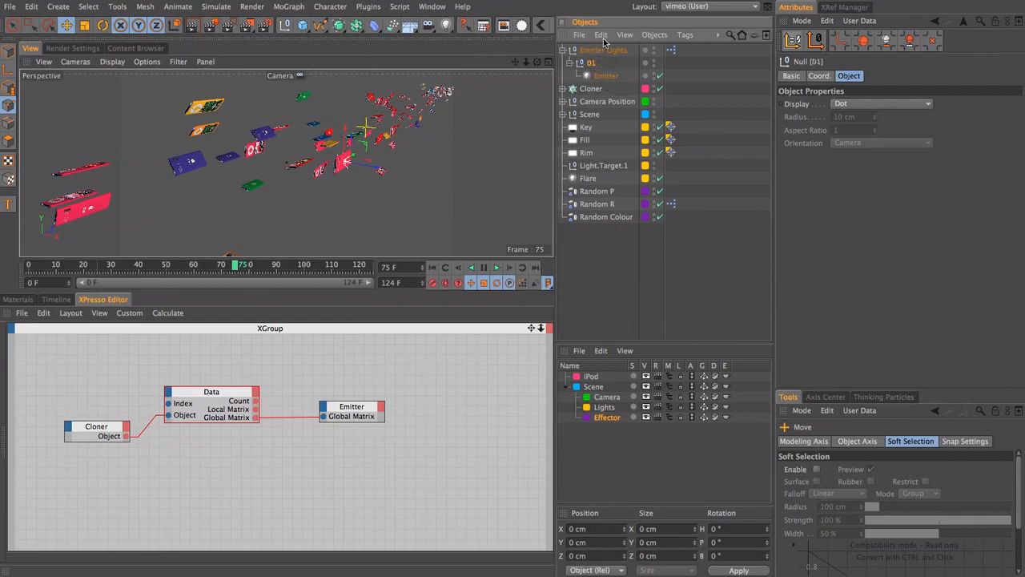
pyautogui.keyDown('ctrl'); pyautogui.moveTo(593, 62); pyautogui.dragTo(356, 419); pyautogui.keyUp('ctrl')
pyautogui.click(385, 416)
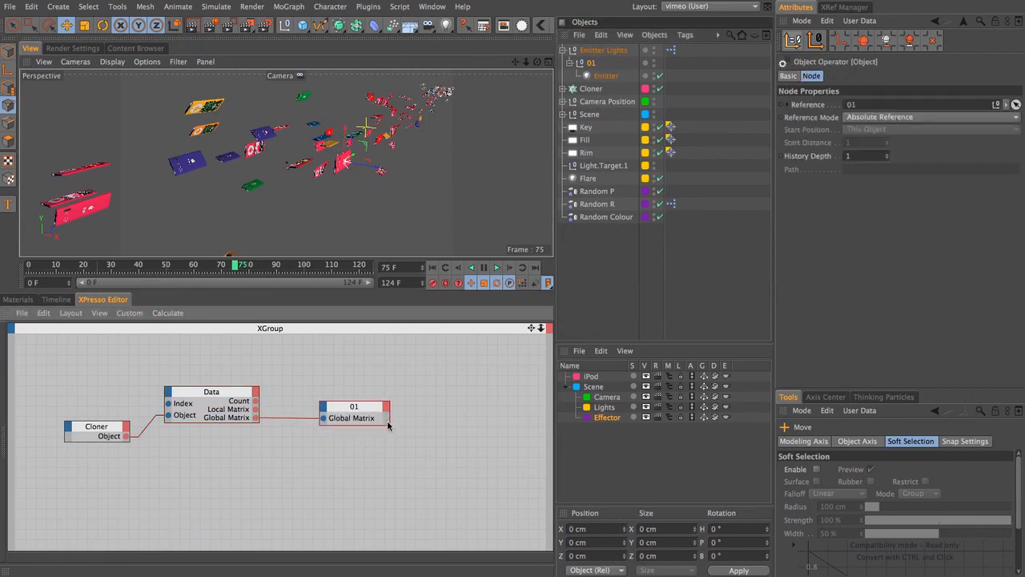
# Move the Emitter light off the clone's centre and add a copy, also named Emitter, spaced above it under null 01
pyautogui.click(607, 76)
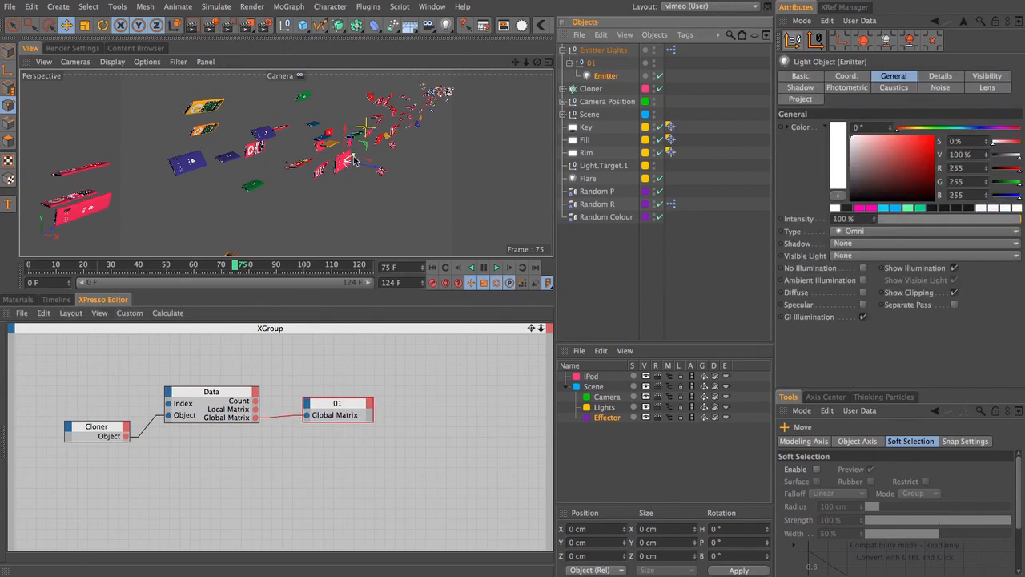
pyautogui.moveTo(353, 154); pyautogui.dragTo(337, 148)
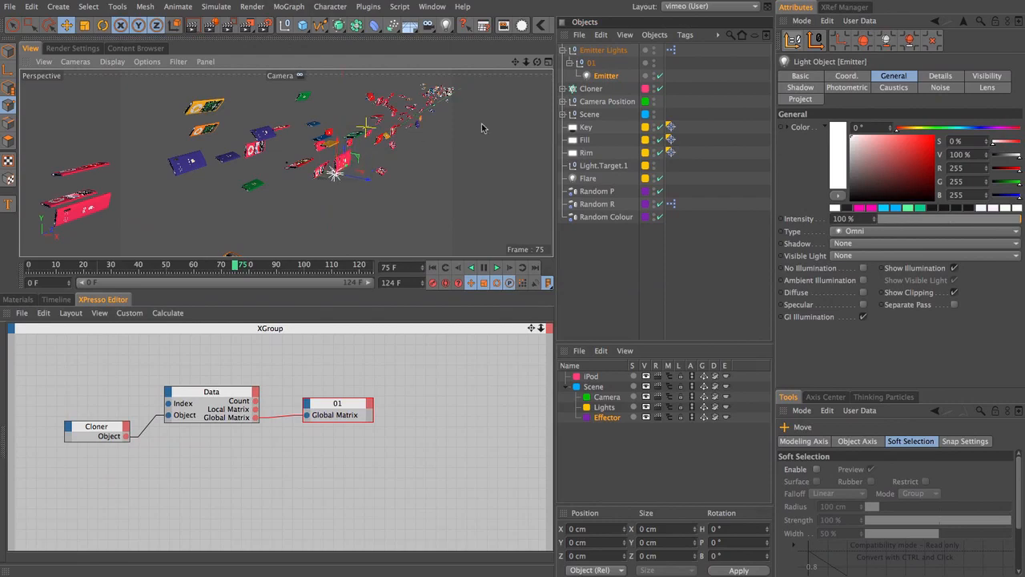
pyautogui.keyDown('ctrl'); pyautogui.moveTo(607, 77); pyautogui.dragTo(609, 70); pyautogui.keyUp('ctrl')
pyautogui.doubleClick(613, 76)
pyautogui.click(626, 76)
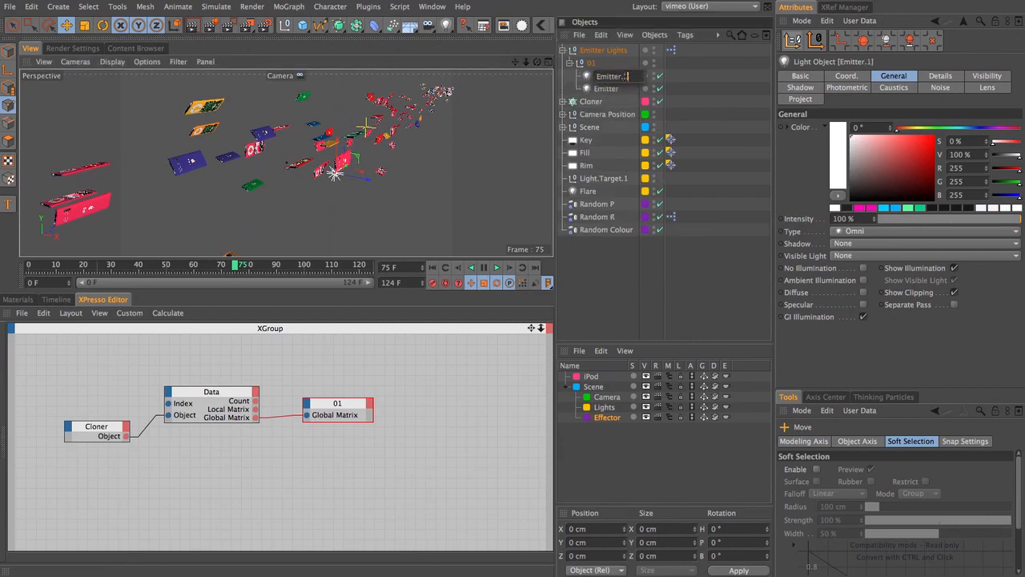
pyautogui.press('Return')
pyautogui.moveTo(338, 147); pyautogui.dragTo(336, 131)
# In the Right view, shift both Emitter lights slightly to line up with the clone's end, and return to the camera view
pyautogui.press('F3')
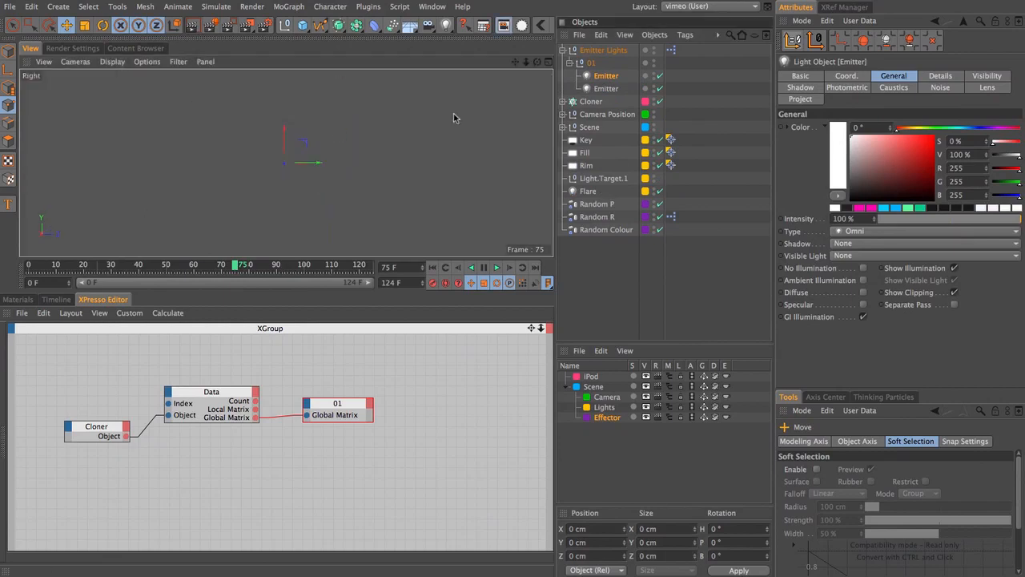
pyautogui.click(602, 82)
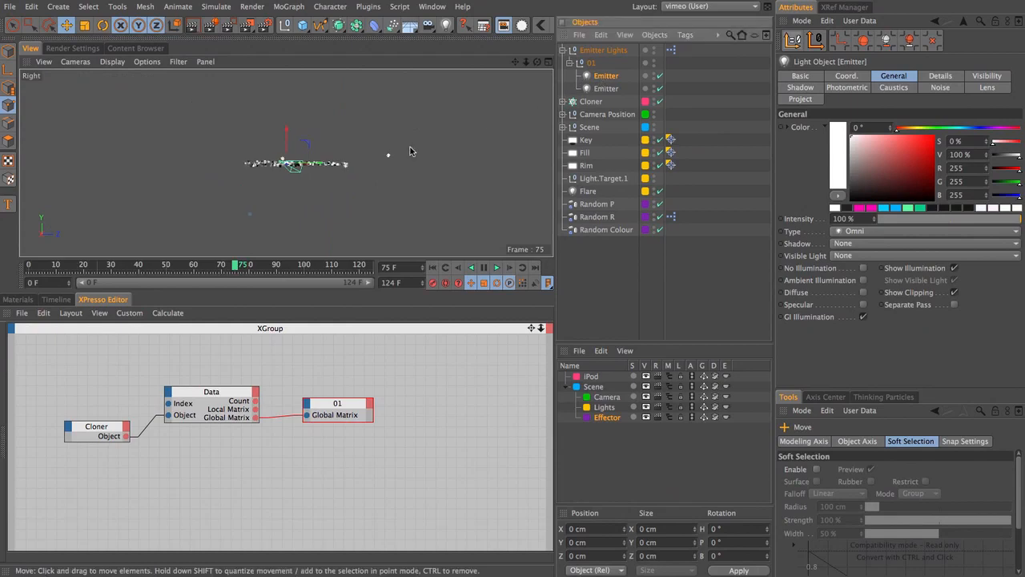
pyautogui.scroll(3, 289, 166)
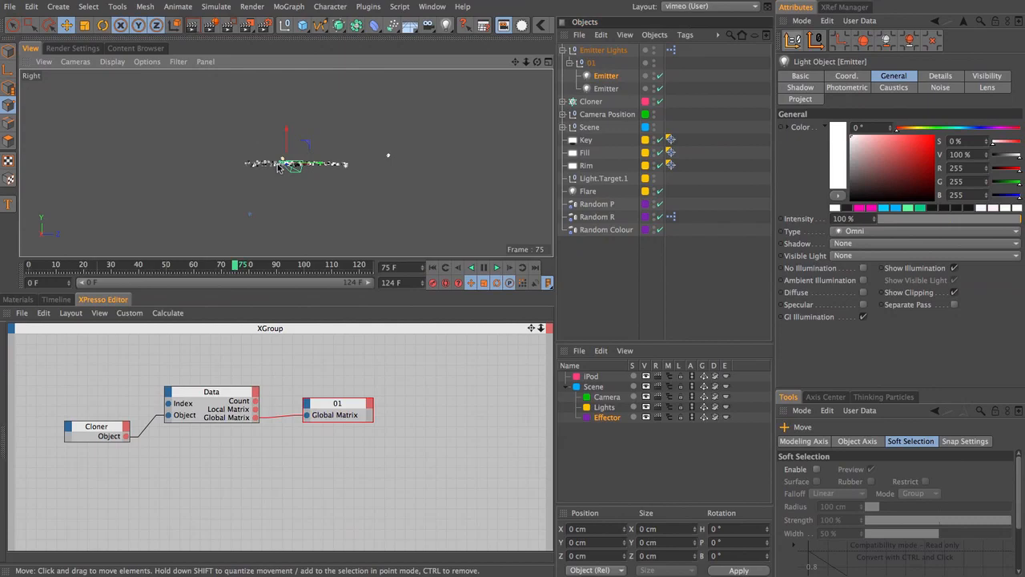
pyautogui.scroll(4, 294, 168)
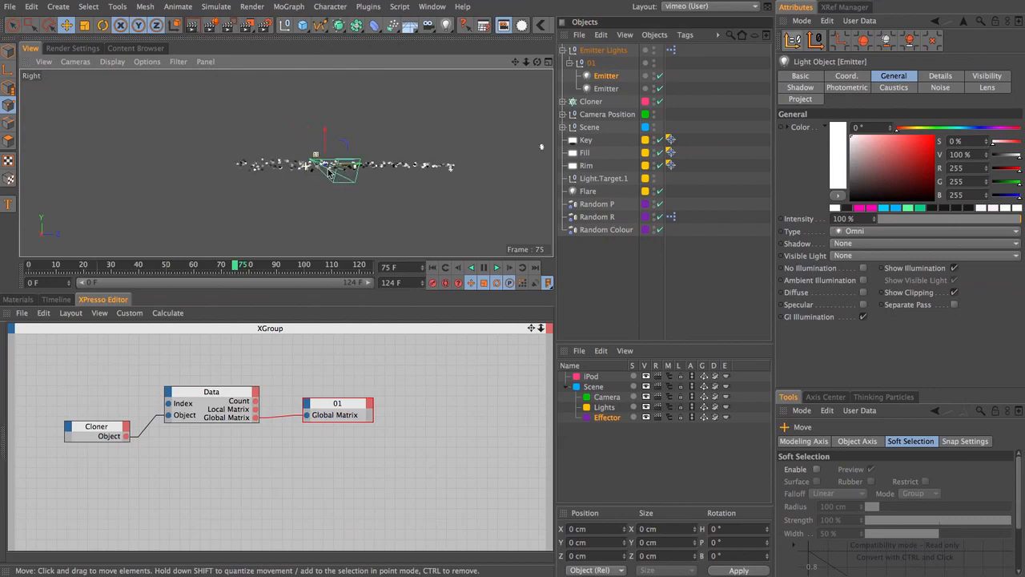
pyautogui.scroll(4, 353, 169)
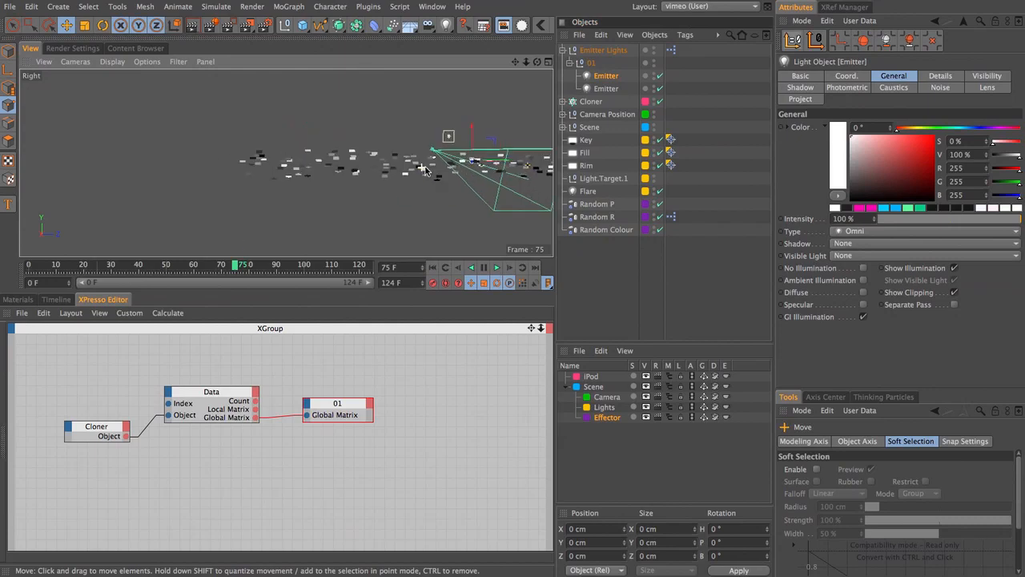
pyautogui.keyDown('alt'); pyautogui.moveTo(479, 171); pyautogui.dragTo(322, 166, button='middle'); pyautogui.keyUp('alt')
pyautogui.keyDown('alt'); pyautogui.moveTo(322, 166); pyautogui.dragTo(620, 143, button='right'); pyautogui.keyUp('alt')
pyautogui.keyDown('alt'); pyautogui.moveTo(208, 185); pyautogui.dragTo(263, 228, button='middle'); pyautogui.keyUp('alt')
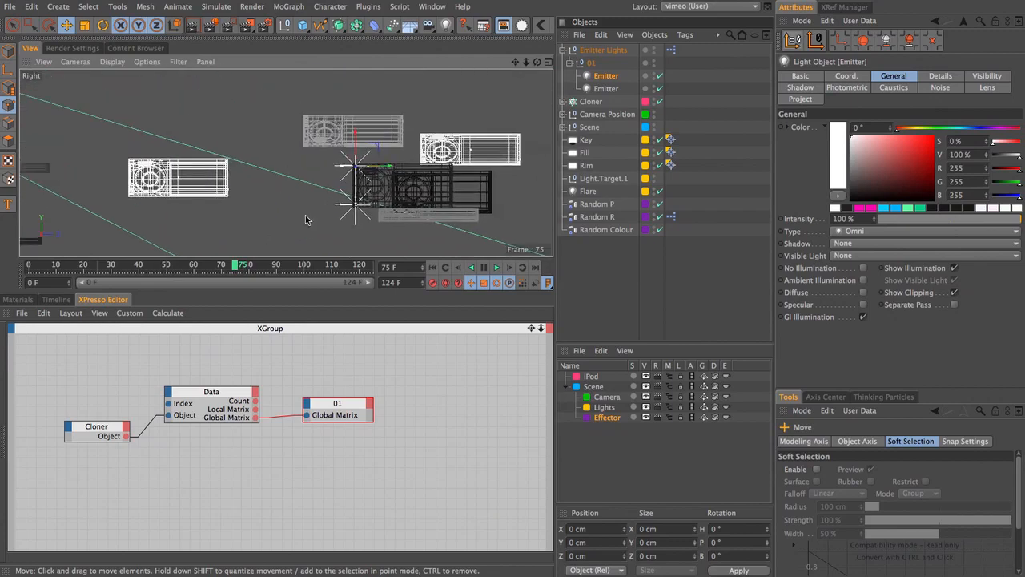
pyautogui.keyDown('ctrl'); pyautogui.click(606, 88); pyautogui.keyUp('ctrl')
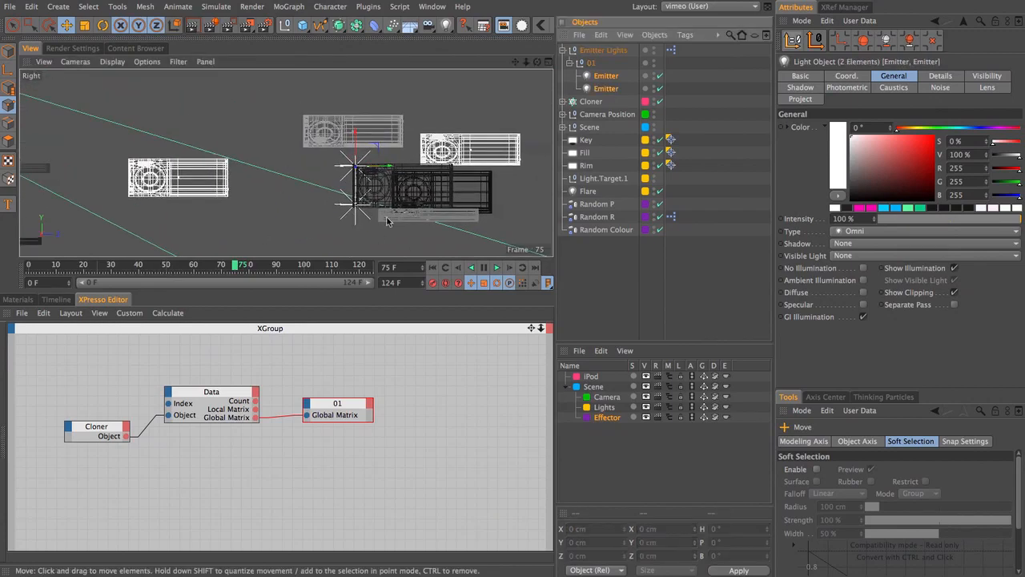
pyautogui.moveTo(392, 189); pyautogui.dragTo(387, 190)
pyautogui.press('F1')
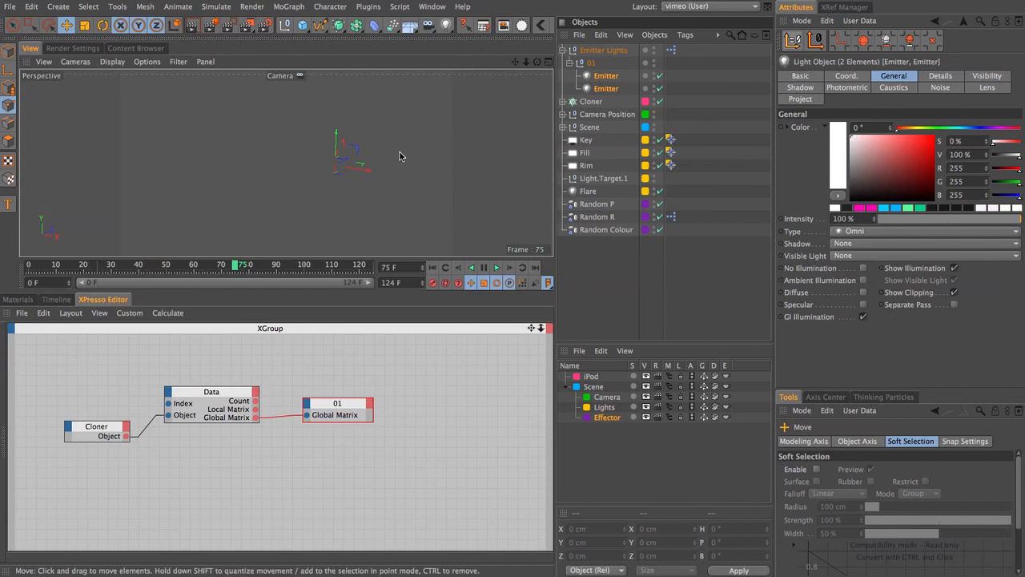
# Step forward to frame 81 with null 01 selected and check how closely the Emitter lights follow the clone
pyautogui.click(591, 64)
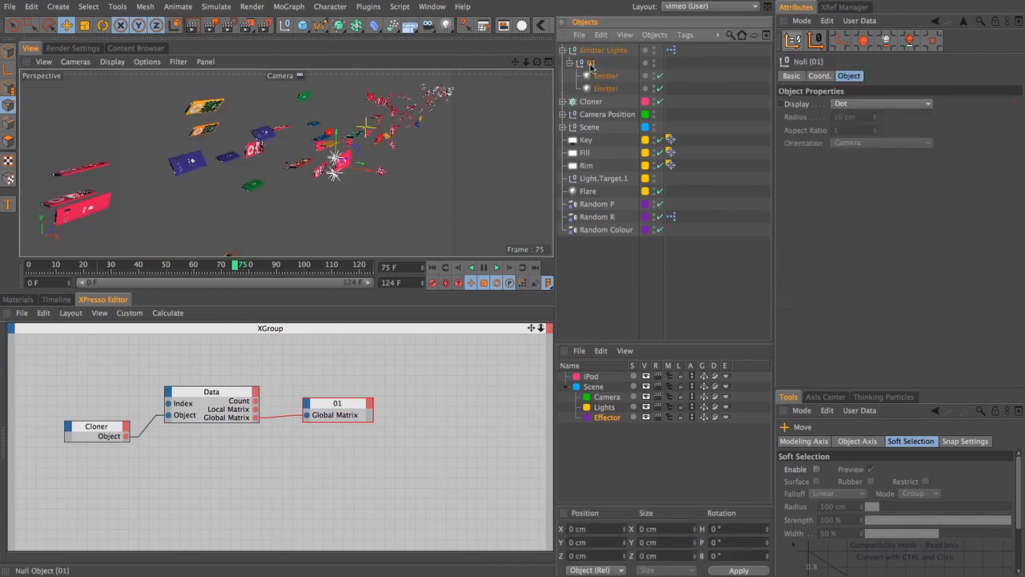
pyautogui.press('g')
pyautogui.press('g')
pyautogui.press('g')
pyautogui.press('g')
pyautogui.press('g')
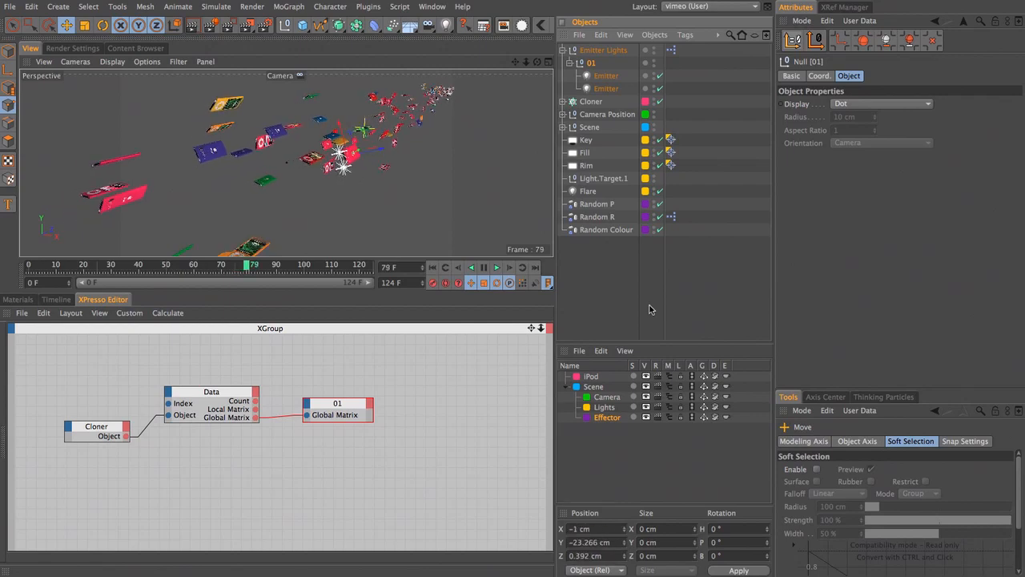
pyautogui.press('g')
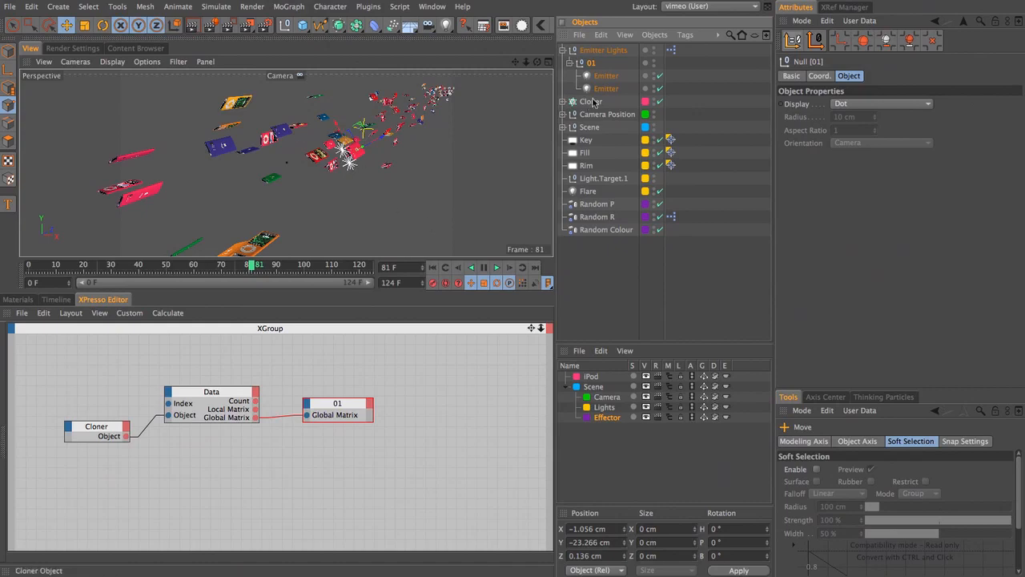
# Set the priority of the Emitter Lights XPresso tag to Generators with a value of 401
pyautogui.click(672, 52)
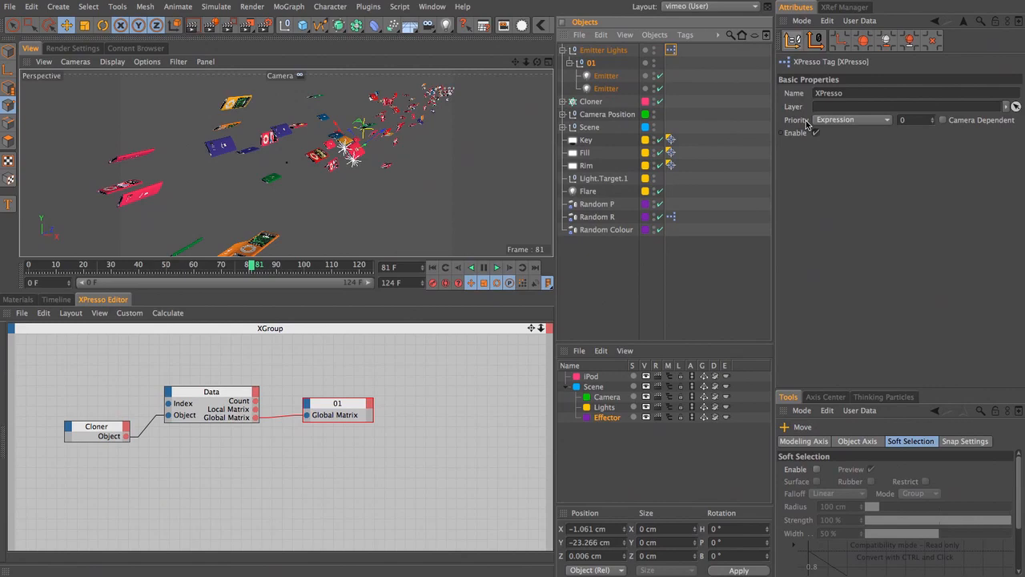
pyautogui.click(805, 122)
pyautogui.click(853, 120)
pyautogui.click(841, 187)
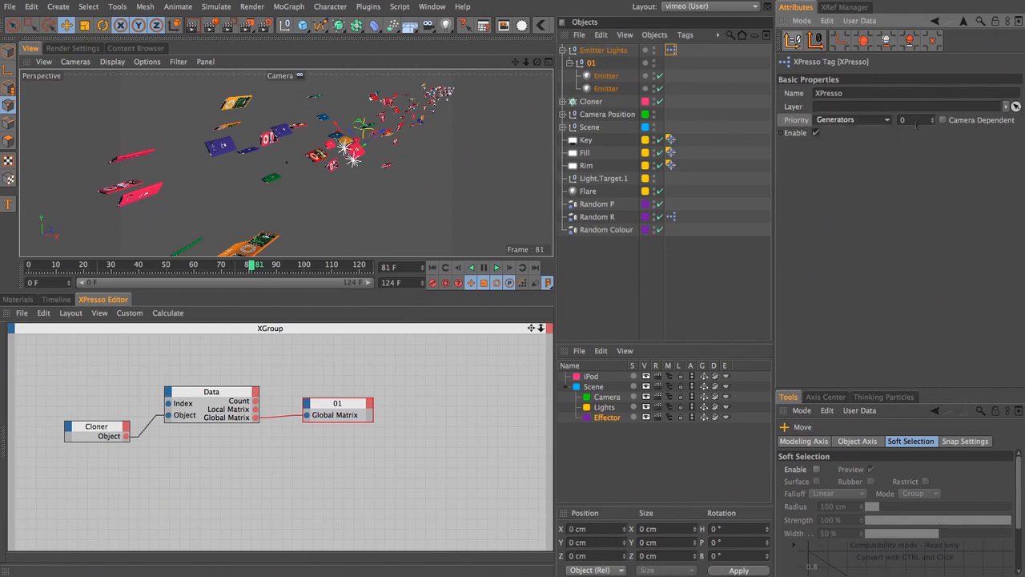
pyautogui.write('401')
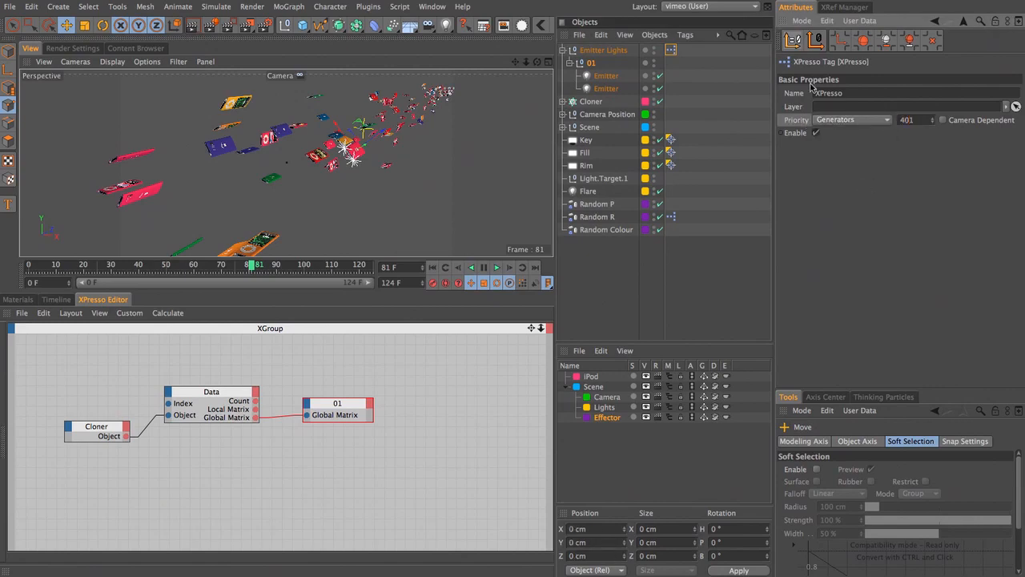
pyautogui.click(614, 294)
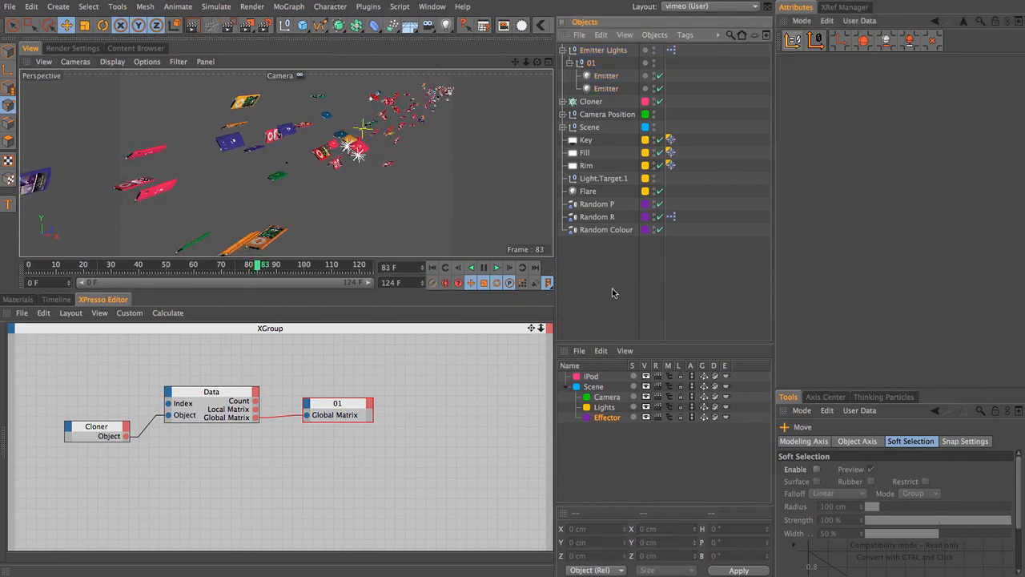
# Step back through the animation to frame 61 and forward to frame 66 to check that the Emitter lights track the clone
pyautogui.click(362, 152)
pyautogui.press('f')
pyautogui.press('f')
pyautogui.press('f')
pyautogui.press('f')
pyautogui.press('f')
pyautogui.press('f')
pyautogui.press('f')
pyautogui.press('f')
pyautogui.press('f')
pyautogui.press('f')
pyautogui.press('f')
pyautogui.press('f')
pyautogui.press('f')
pyautogui.press('f')
pyautogui.press('f')
pyautogui.press('f')
pyautogui.press('f')
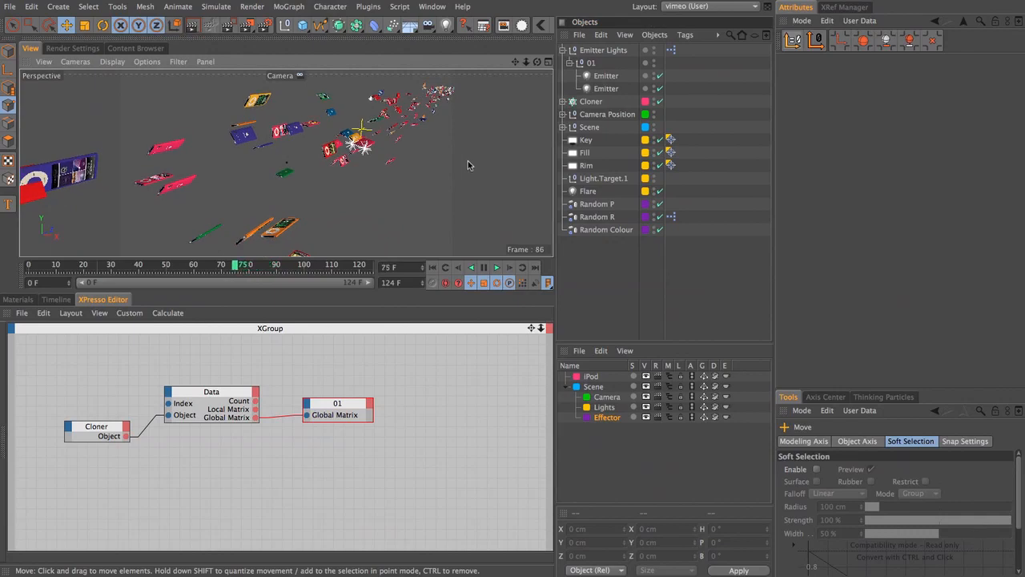
pyautogui.press('f')
pyautogui.press('f')
pyautogui.press('f')
pyautogui.press('f')
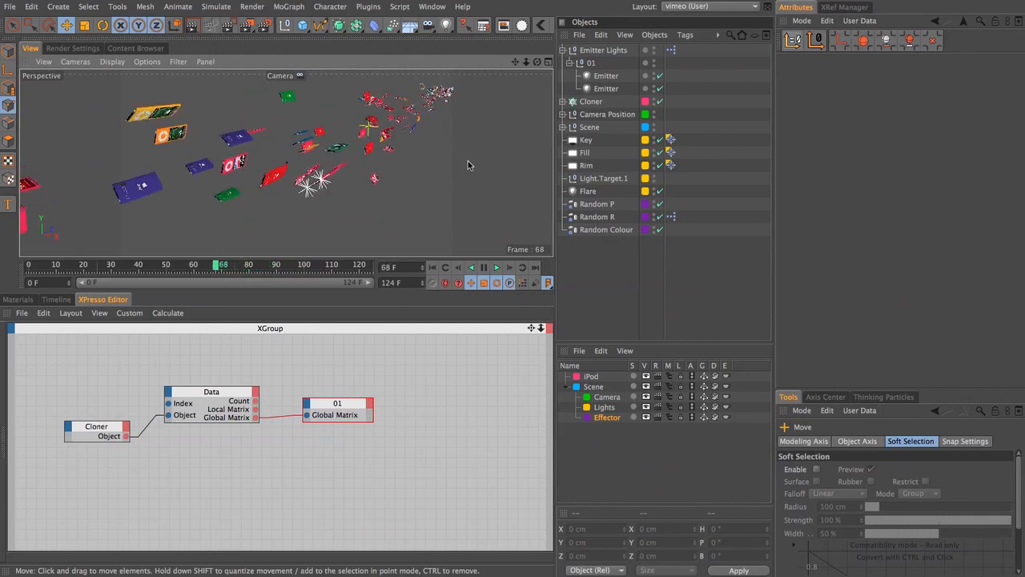
pyautogui.press('f')
pyautogui.press('f')
pyautogui.press('f')
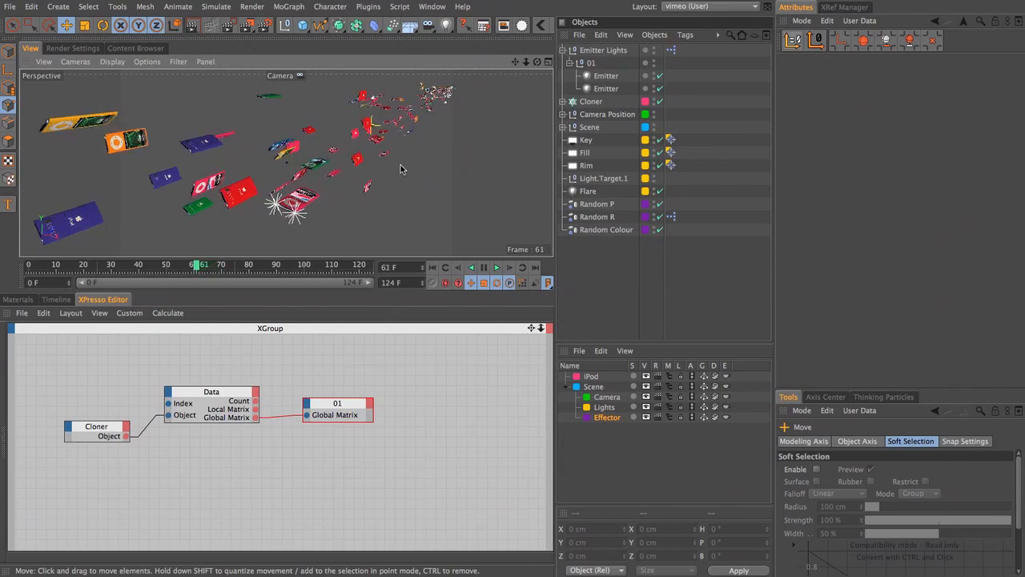
pyautogui.press('g')
pyautogui.press('g')
pyautogui.press('g')
pyautogui.press('g')
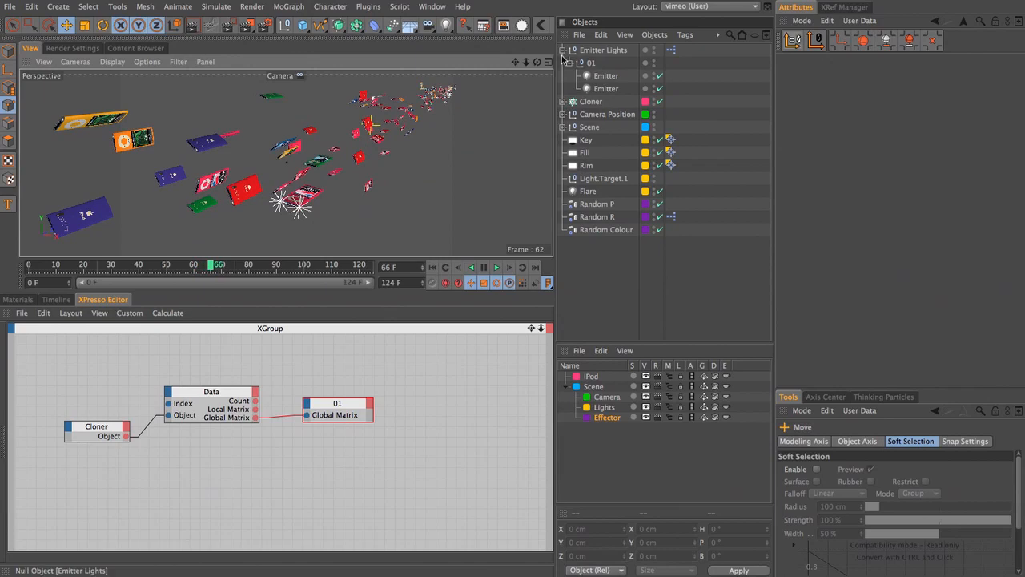
pyautogui.click(606, 88)
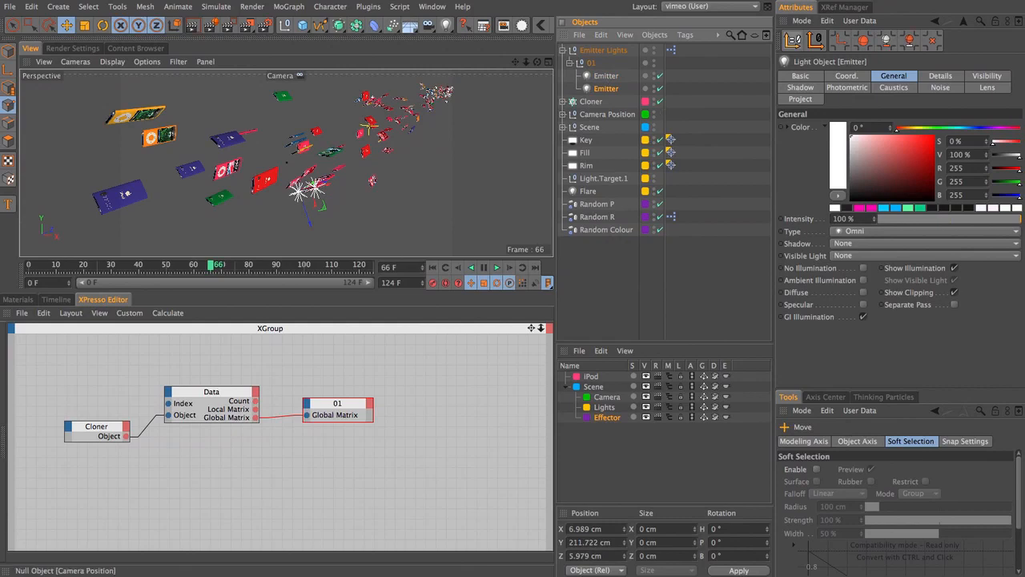
pyautogui.click(792, 41)
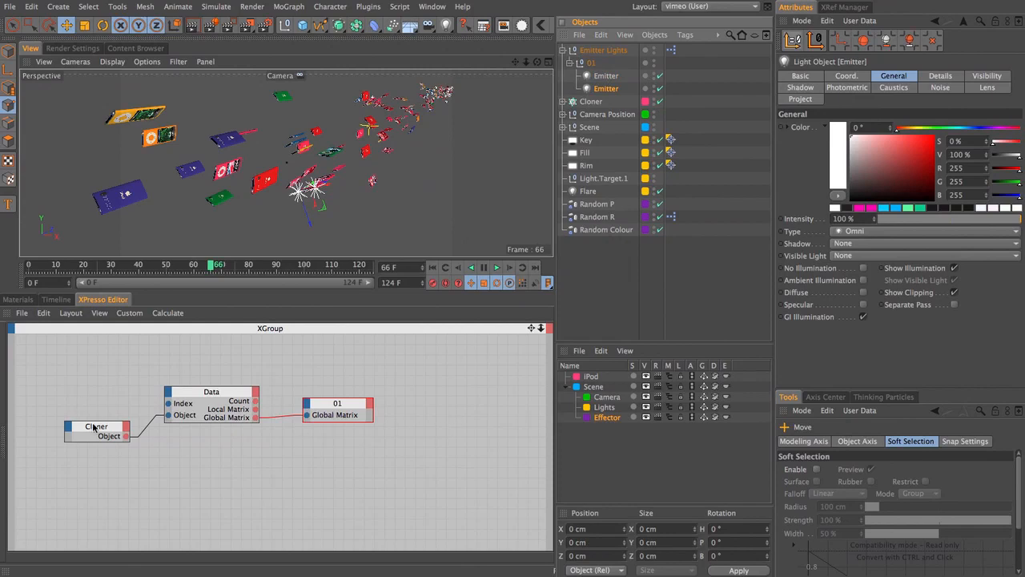
# Rearrange the XPresso nodes, duplicate the Data and 01 nodes below the originals, and connect Cloner's Object output to the copied Data node
pyautogui.moveTo(95, 428); pyautogui.dragTo(82, 443)
pyautogui.moveTo(325, 415); pyautogui.dragTo(299, 416)
pyautogui.moveTo(359, 462); pyautogui.dragTo(216, 395)
pyautogui.moveTo(395, 470); pyautogui.dragTo(251, 442)
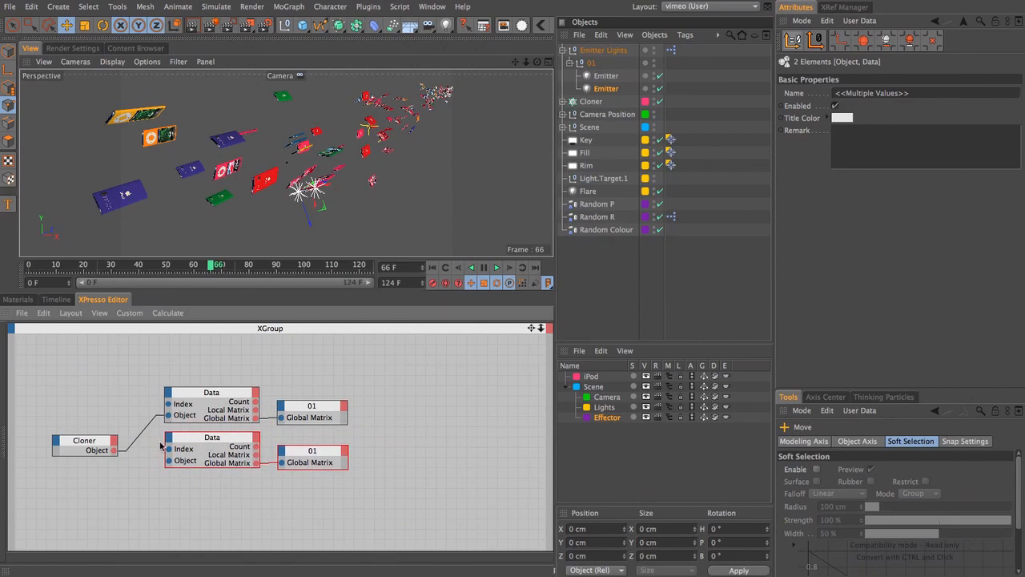
pyautogui.moveTo(114, 451); pyautogui.dragTo(169, 460)
# Duplicate null 01 with its lights, rename the copy 02, and make it the reference of the duplicated object node
pyautogui.click(570, 64)
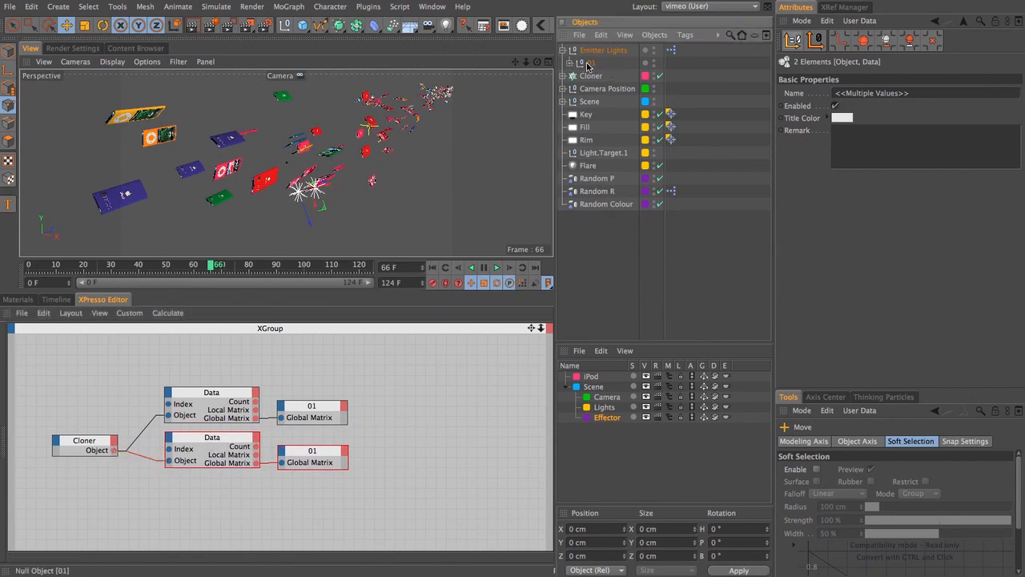
pyautogui.click(593, 74)
pyautogui.doubleClick(593, 73)
pyautogui.write('02')
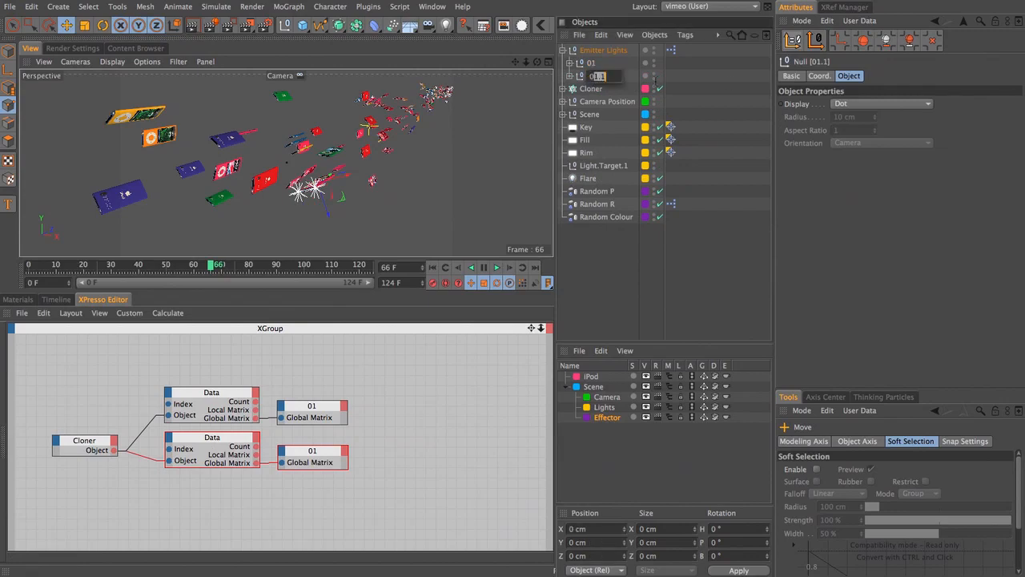
pyautogui.press('Return')
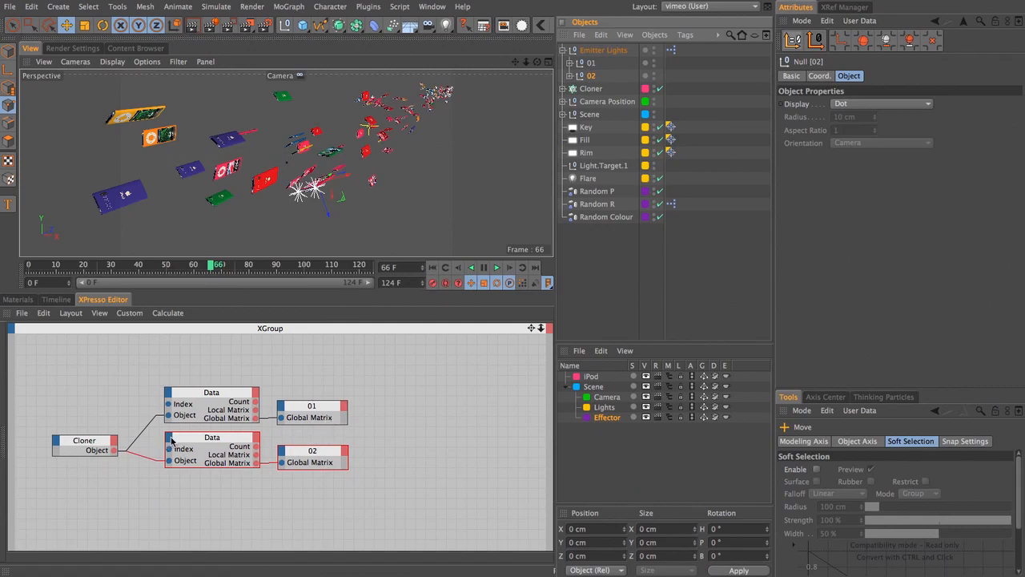
# Raise the second Data node's Index to attach null 02's lights to a different clone
pyautogui.click(228, 446)
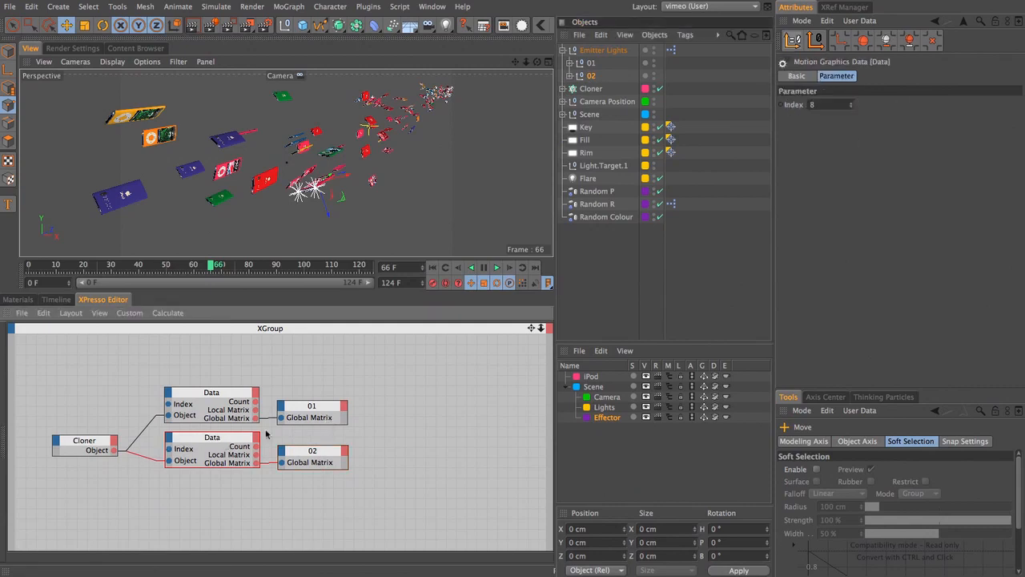
pyautogui.click(852, 103)
pyautogui.click(851, 104)
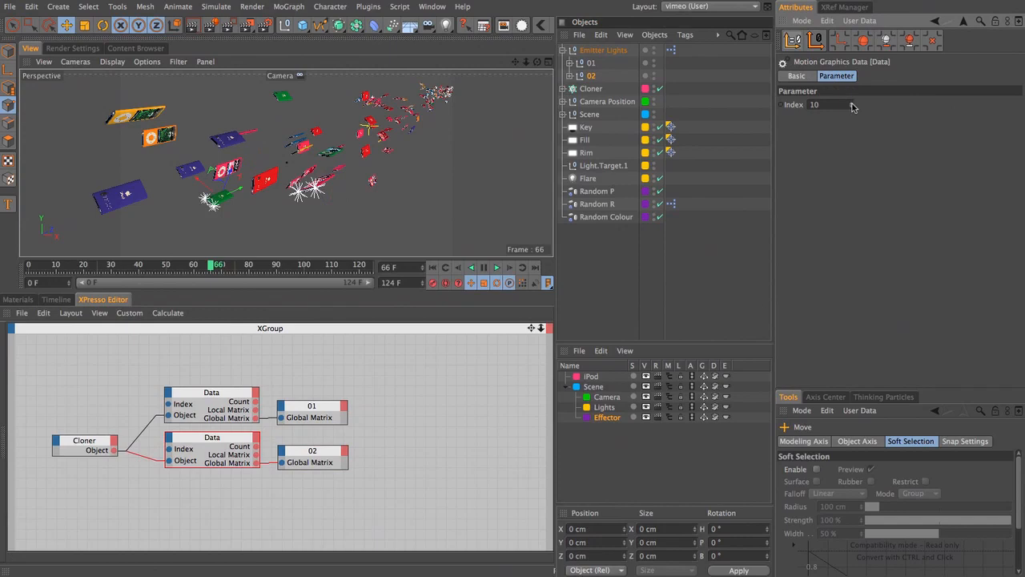
pyautogui.click(849, 104)
pyautogui.click(853, 104)
pyautogui.click(852, 103)
# Add a second XPresso tag to the Emitter Lights null
pyautogui.click(622, 53)
pyautogui.click(685, 35)
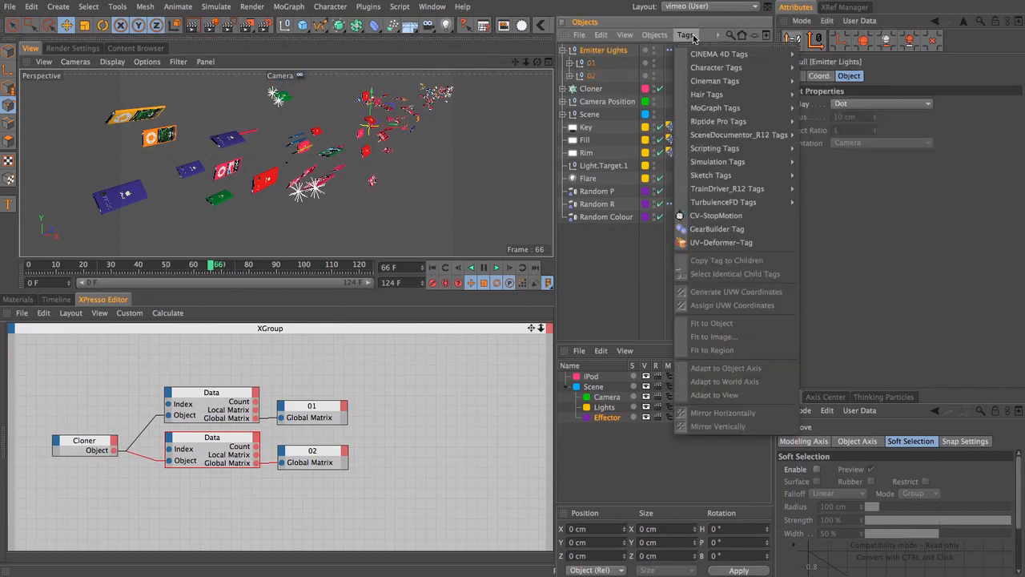
pyautogui.moveTo(719, 53)
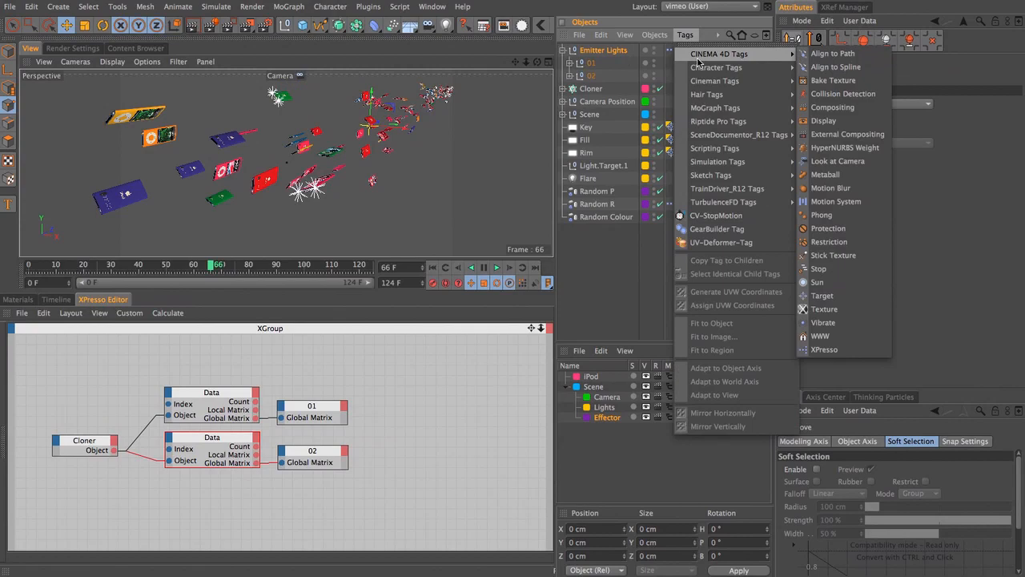
pyautogui.click(850, 354)
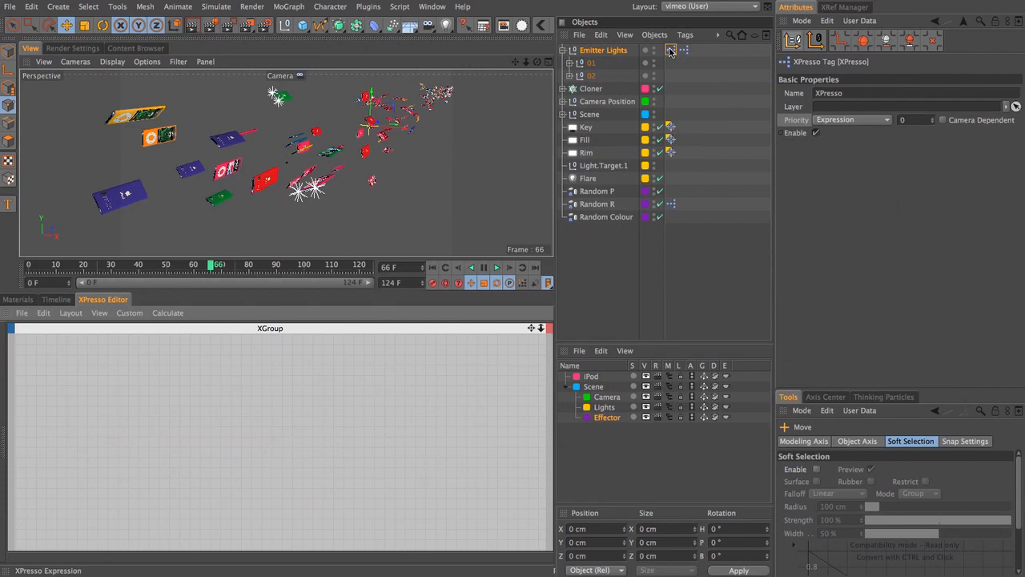
# Add a user data entry named Selection Tag to the Emitter Lights null and set its data type to Link
pyautogui.click(613, 50)
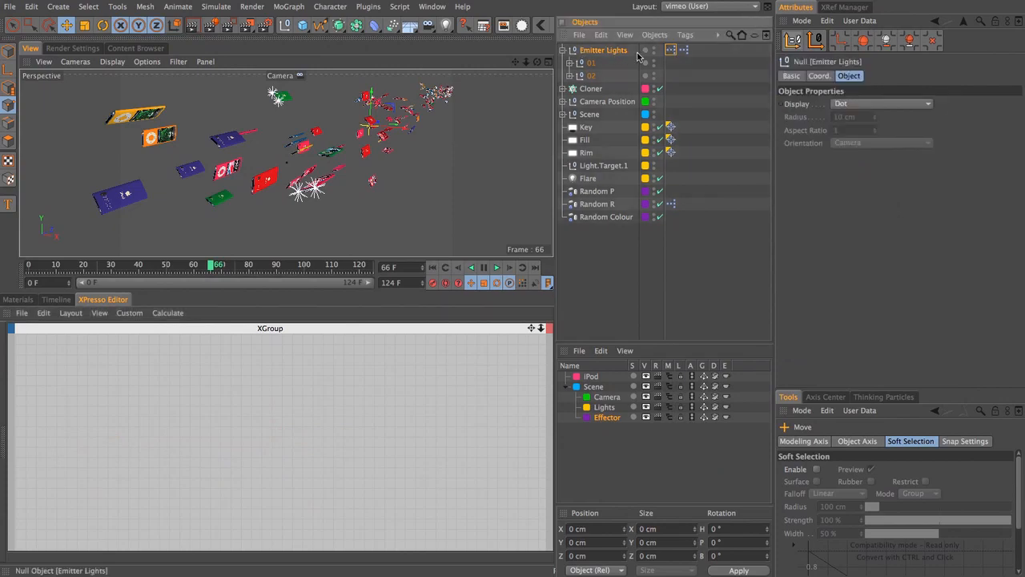
pyautogui.click(860, 20)
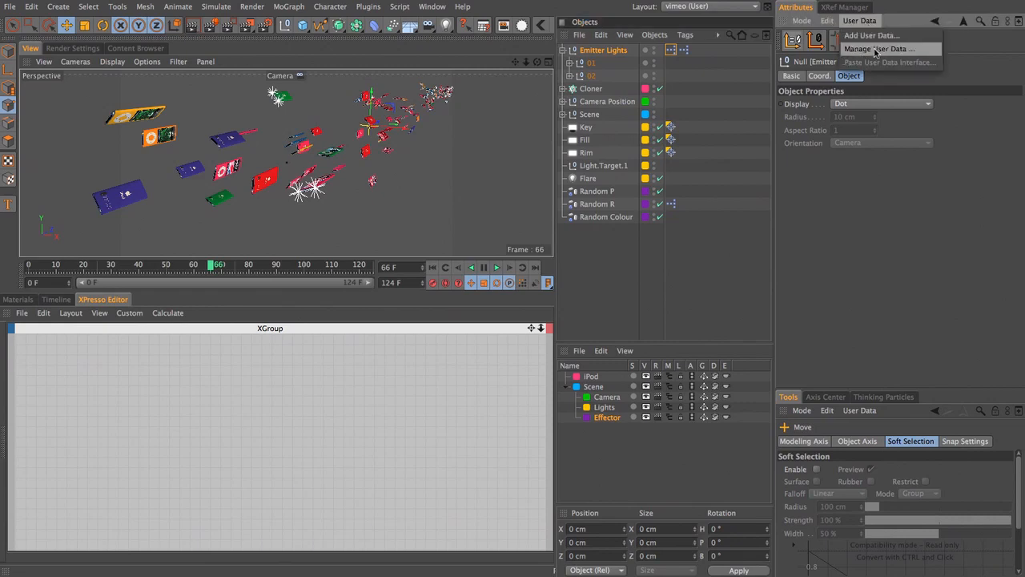
pyautogui.click(876, 36)
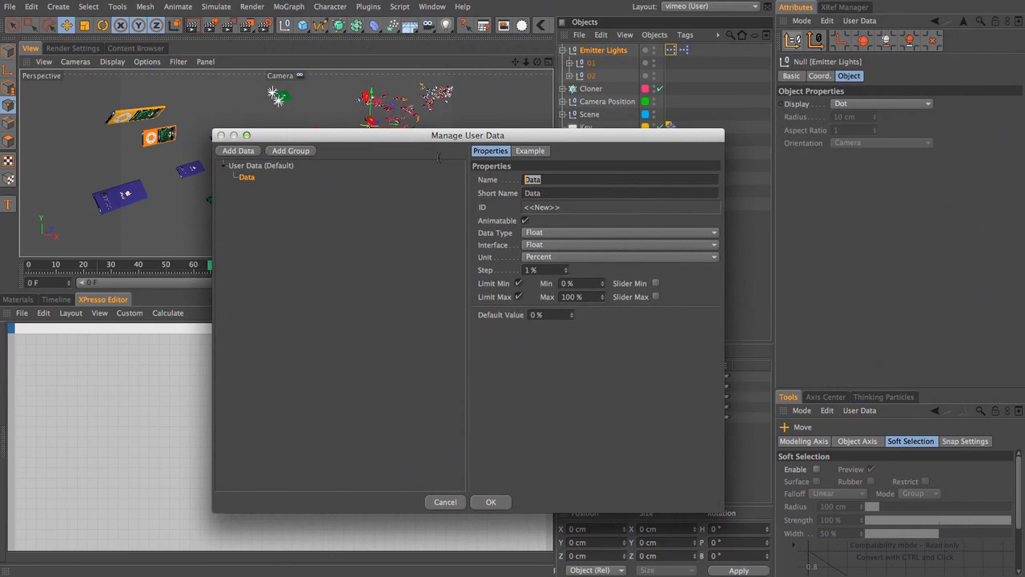
pyautogui.write('Selection')
pyautogui.moveTo(591, 135); pyautogui.dragTo(564, 60)
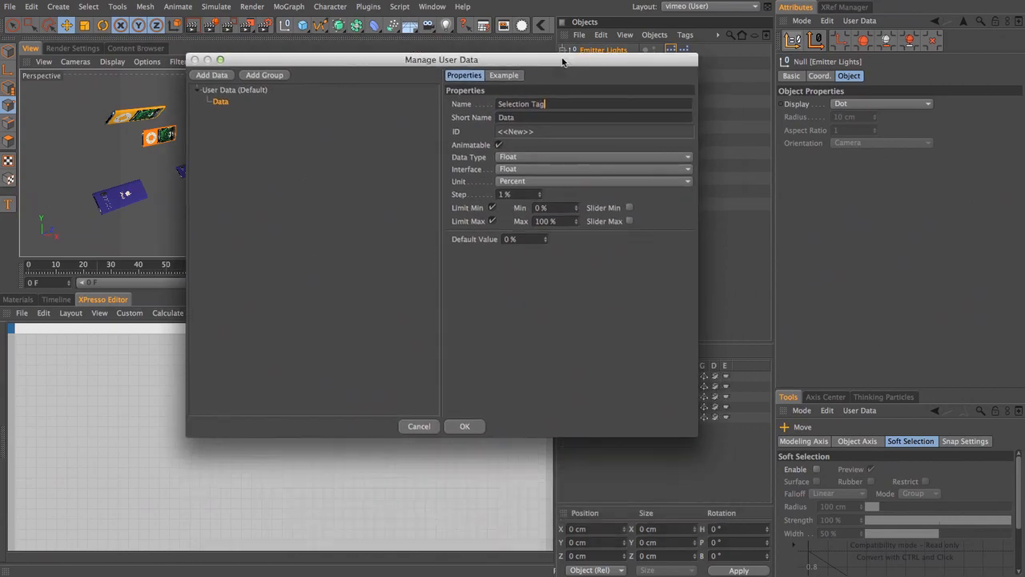
pyautogui.click(511, 160)
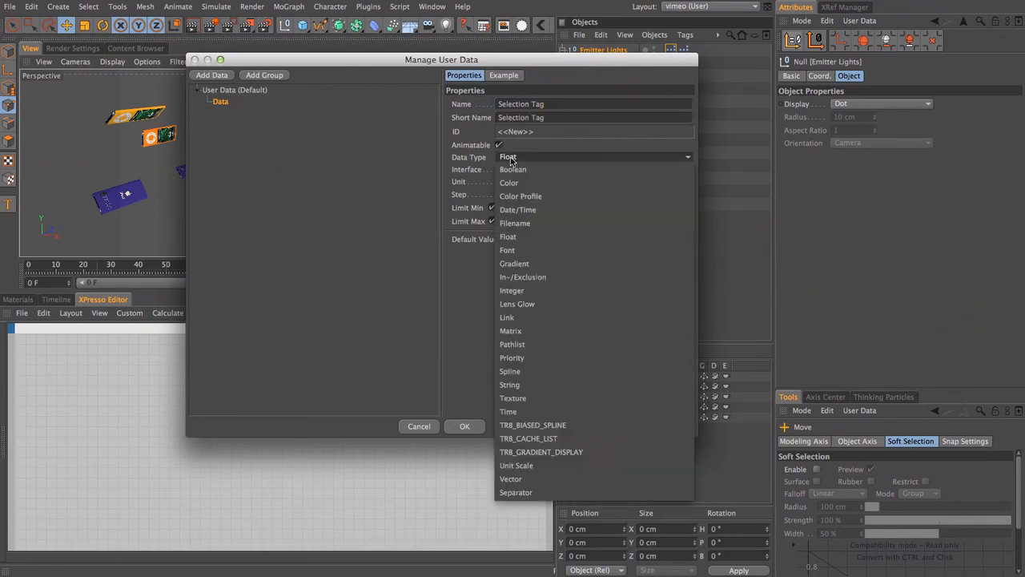
pyautogui.click(558, 317)
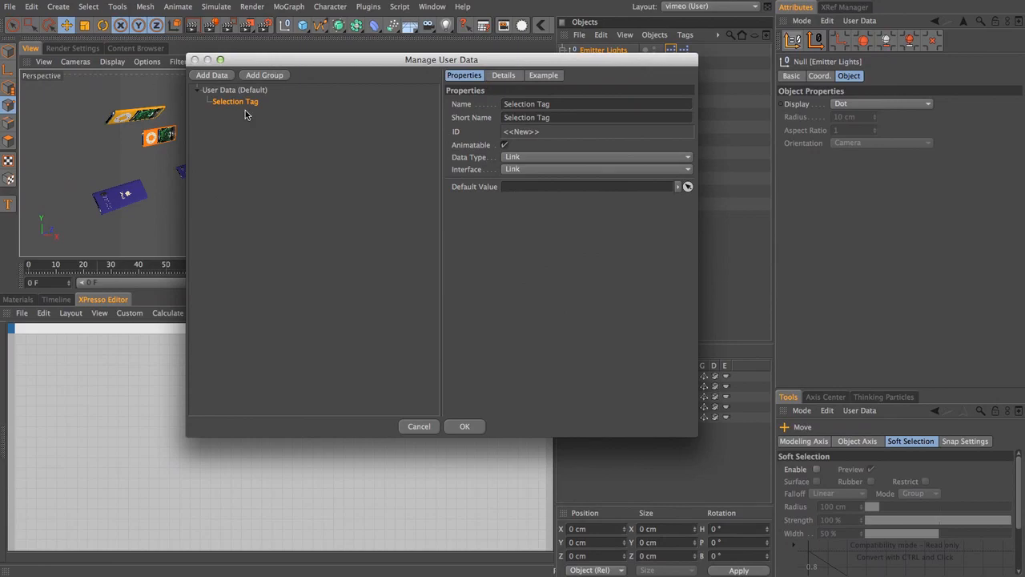
# Duplicate the Selection Tag user data entry and rename the copy Cloner
pyautogui.moveTo(243, 104)
pyautogui.keyDown('ctrl'); pyautogui.mouseDown()
pyautogui.moveTo(240, 114)
pyautogui.moveTo(232, 109)
pyautogui.moveTo(244, 108)
pyautogui.mouseUp(); pyautogui.keyUp('ctrl')
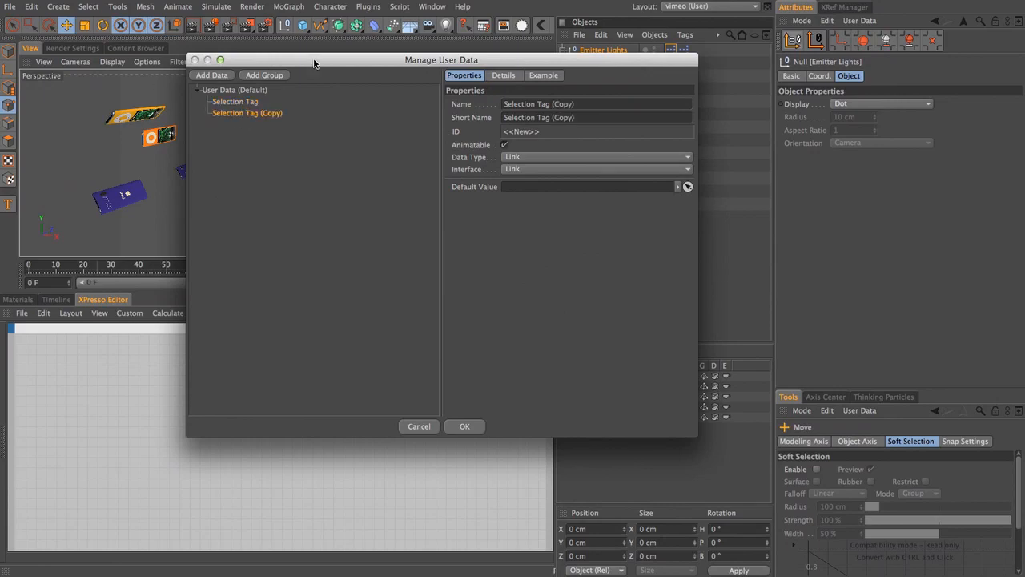
pyautogui.moveTo(315, 63); pyautogui.dragTo(313, 152)
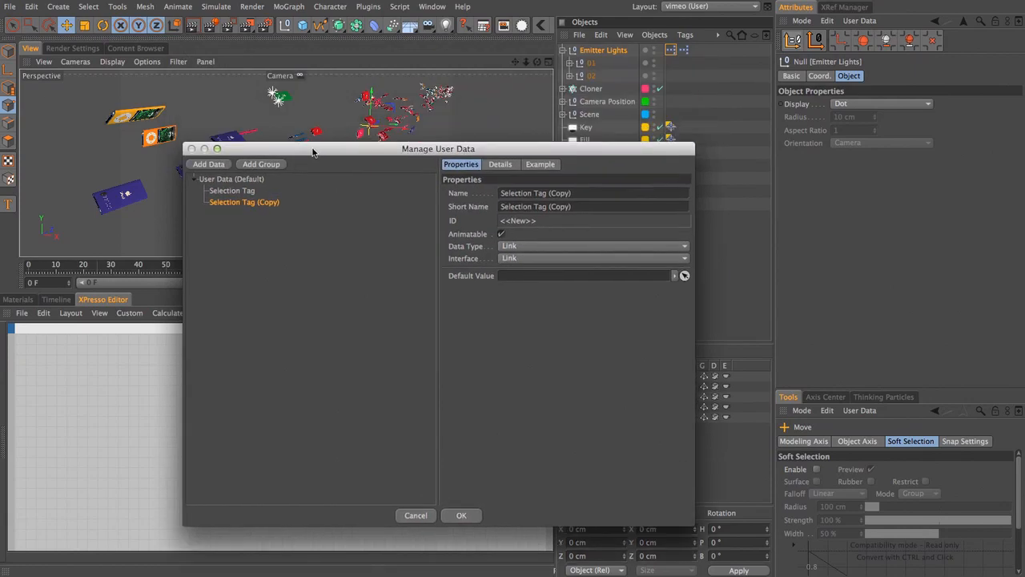
pyautogui.click(615, 192)
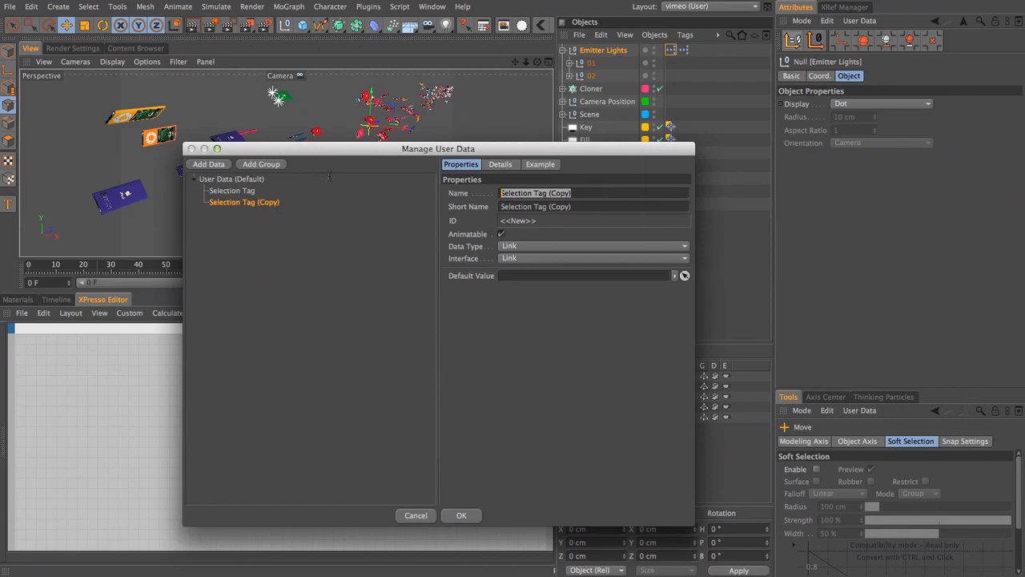
pyautogui.write('Cloner')
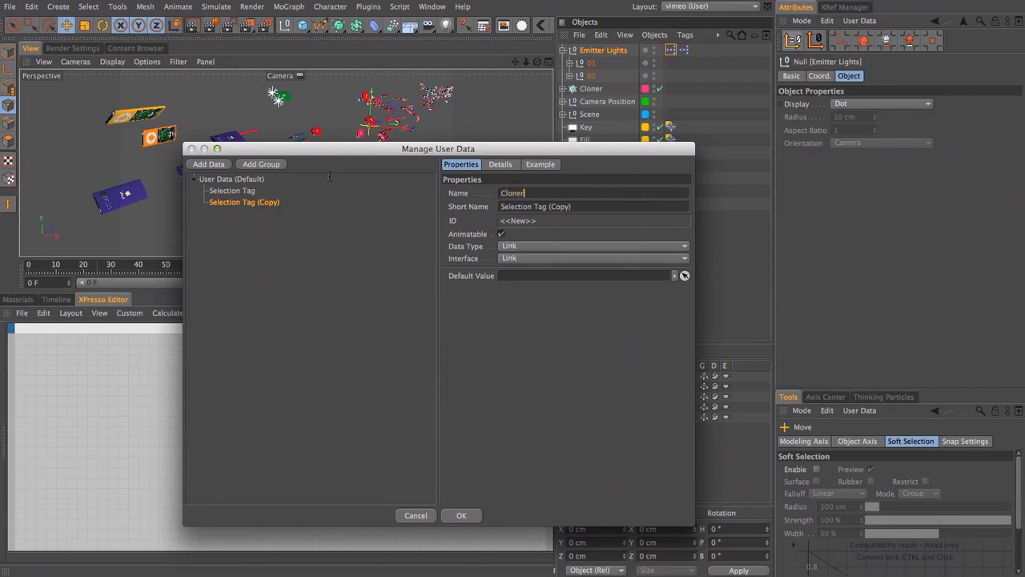
pyautogui.press('Tab')
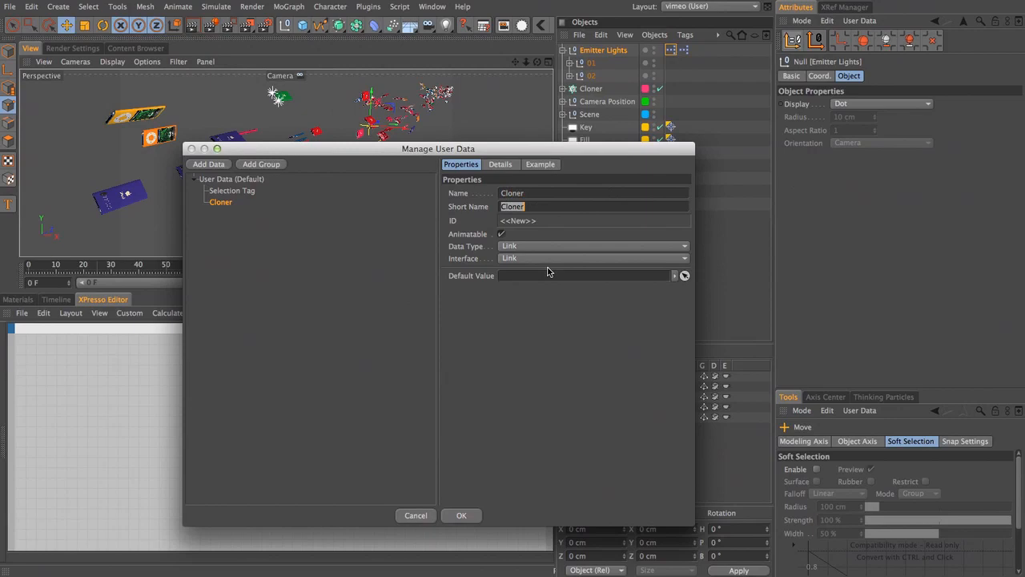
pyautogui.moveTo(475, 148); pyautogui.dragTo(440, 103)
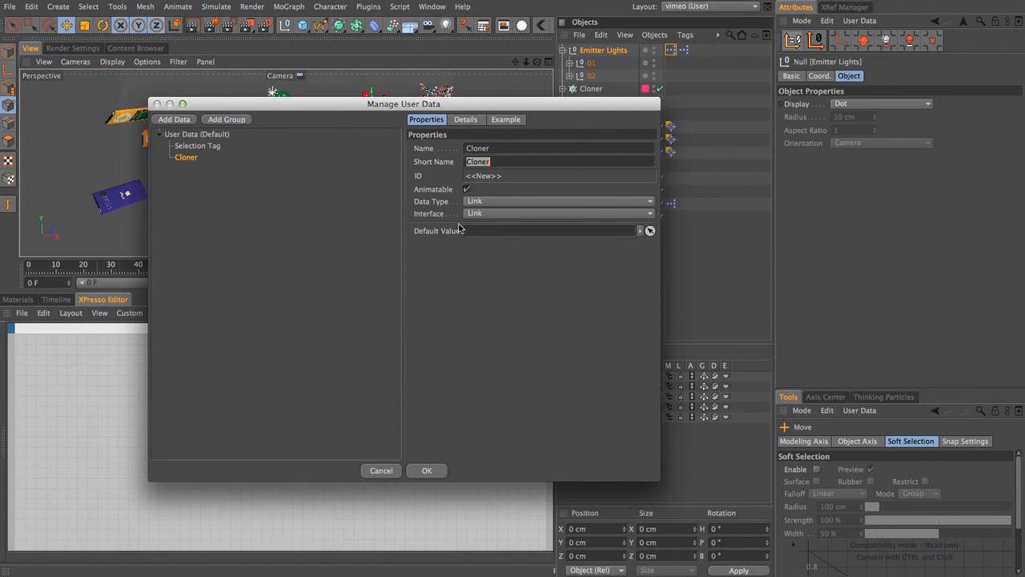
# Add a user data entry named Index with data type Integer and Limit Min off, and accept the user data
pyautogui.click(174, 120)
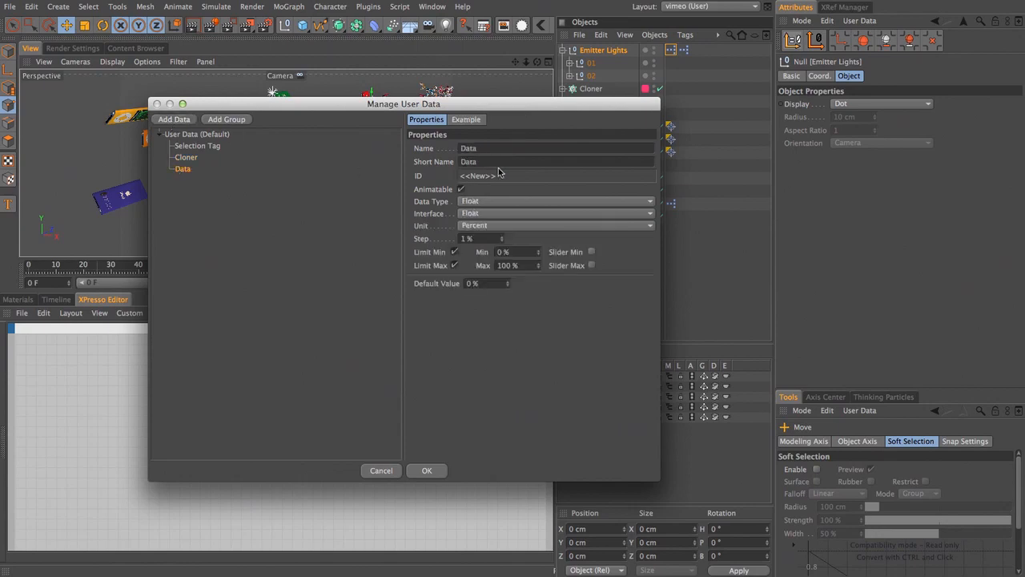
pyautogui.moveTo(480, 148); pyautogui.dragTo(180, 76)
pyautogui.write('Index')
pyautogui.press('Tab')
pyautogui.click(485, 201)
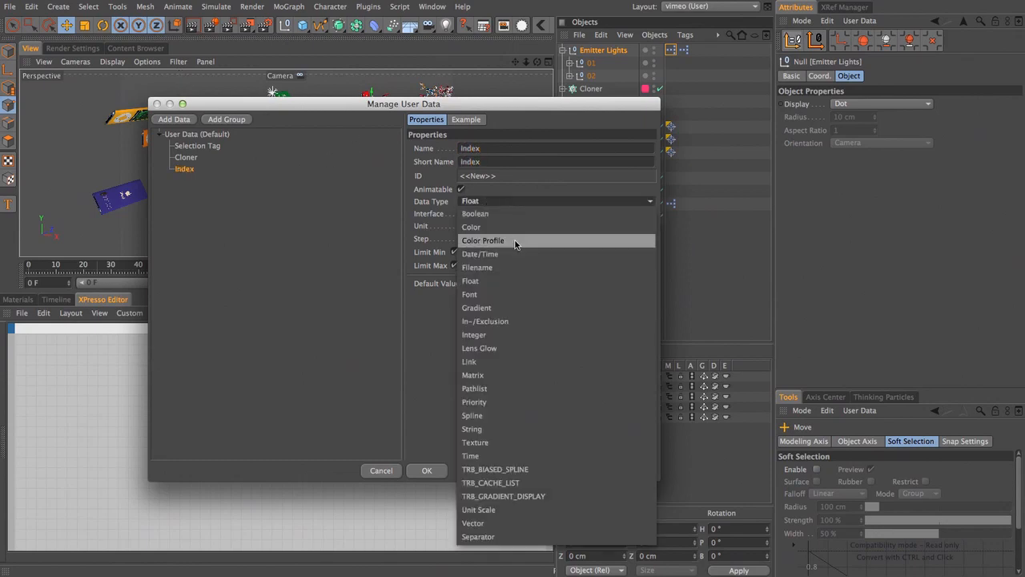
pyautogui.click(516, 335)
pyautogui.click(455, 242)
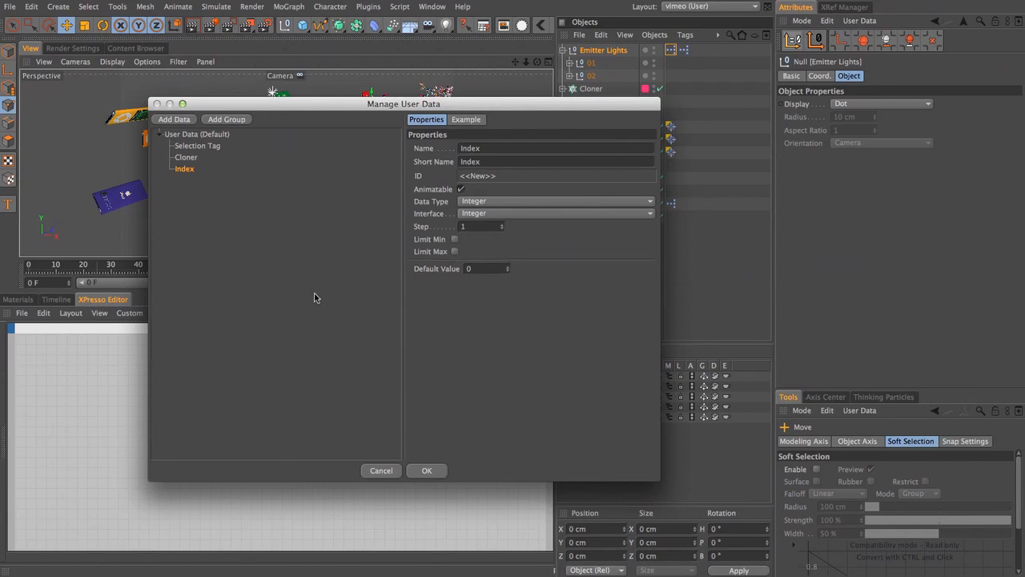
pyautogui.click(427, 471)
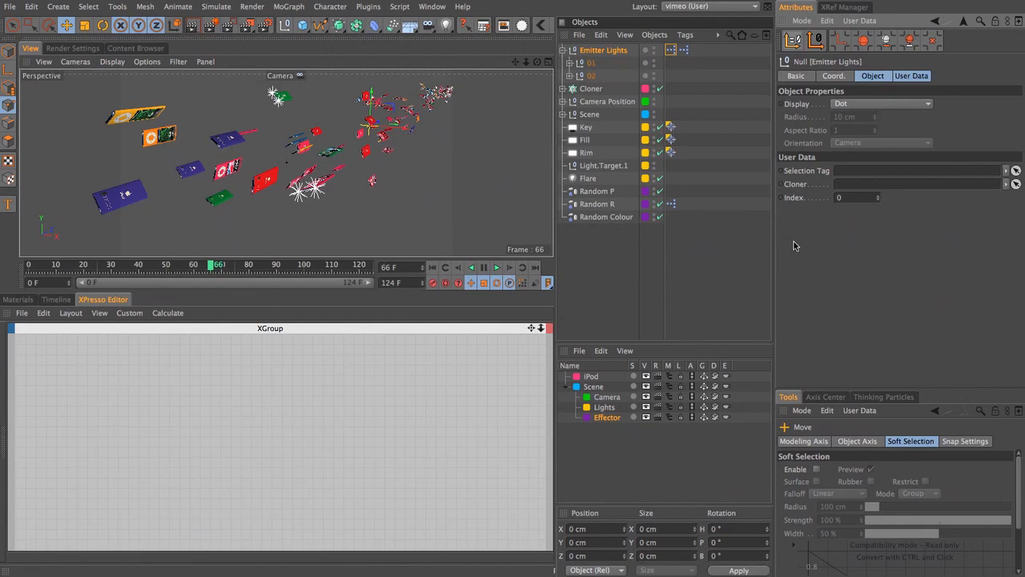
# Select a blue iPod clone of the Cloner in the viewport with the MoGraph Selection tool
pyautogui.click(585, 89)
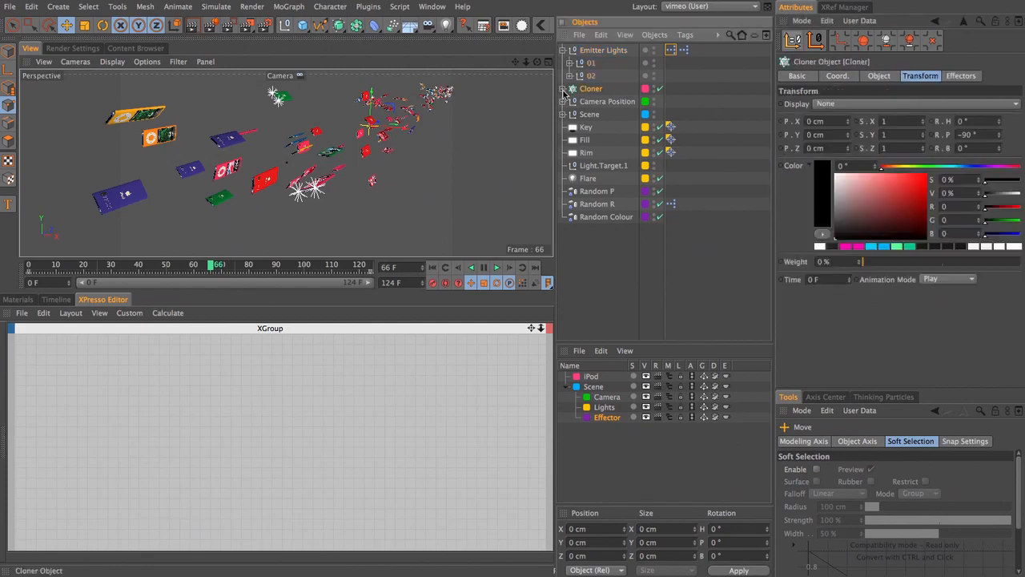
pyautogui.click(293, 6)
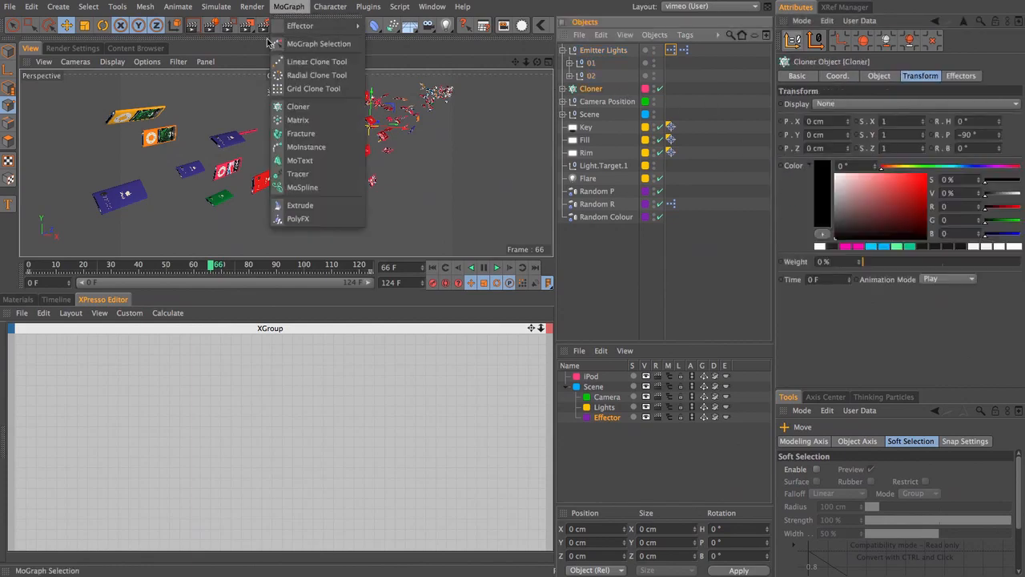
pyautogui.click(320, 46)
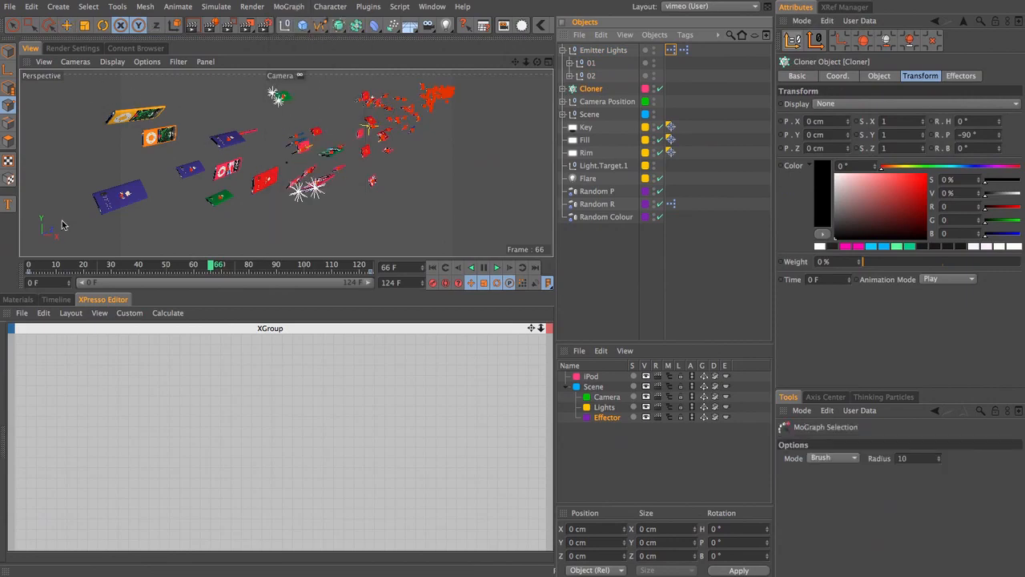
pyautogui.click(227, 138)
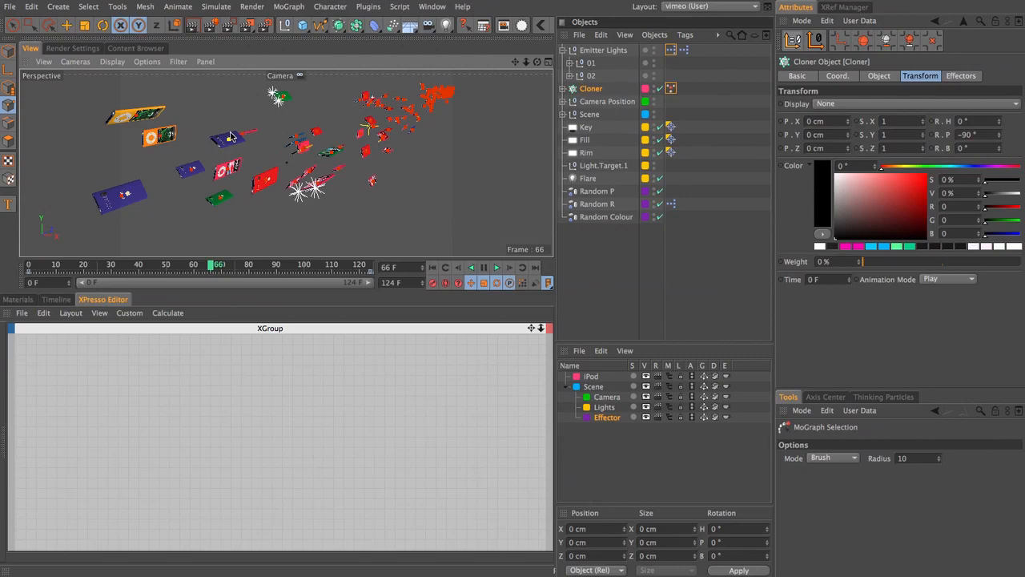
# Link the Cloner and its MoGraph Selection tag to the matching user data fields of Emitter Lights
pyautogui.click(598, 52)
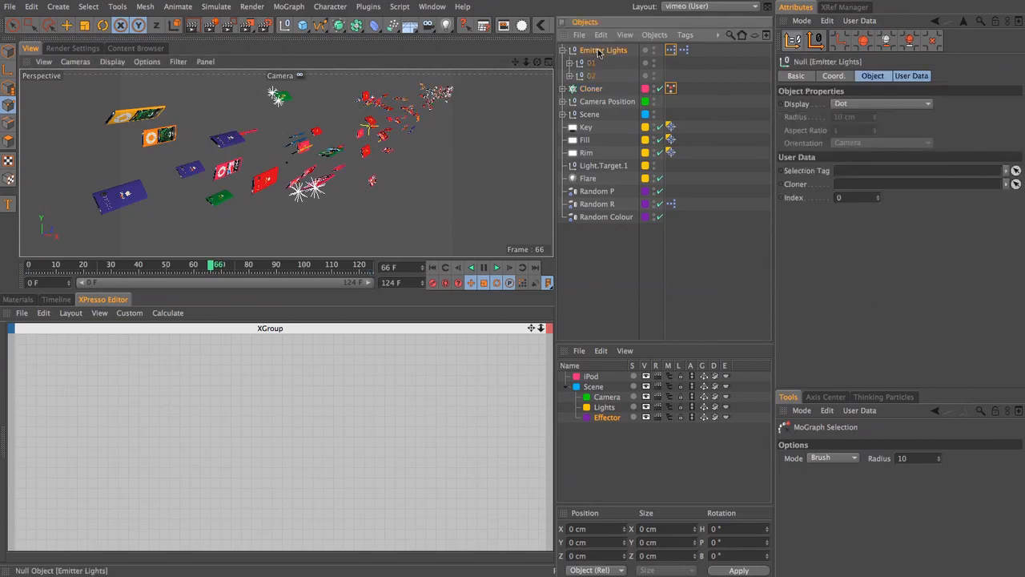
pyautogui.moveTo(590, 89); pyautogui.dragTo(845, 189)
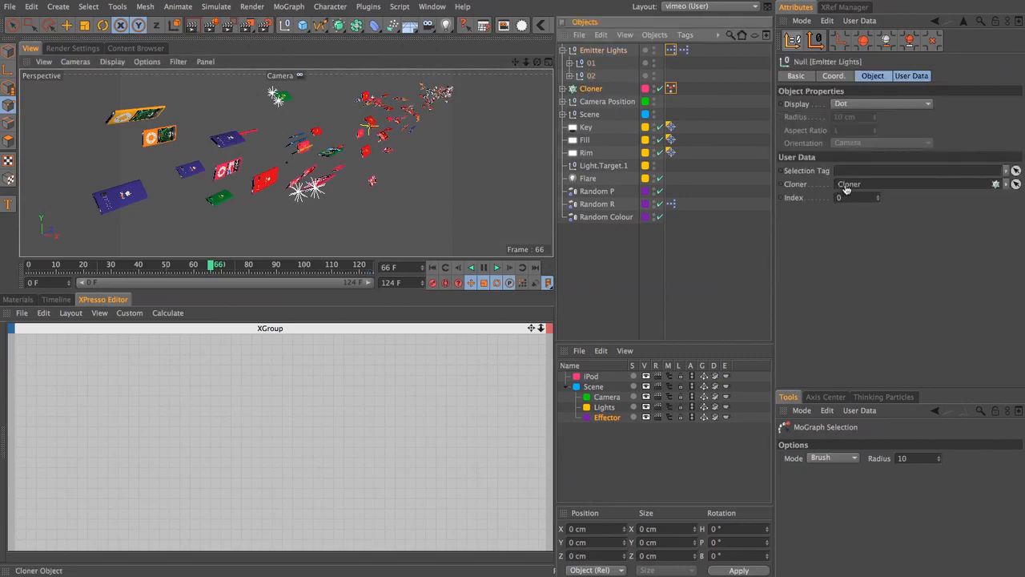
pyautogui.moveTo(671, 88); pyautogui.dragTo(853, 174)
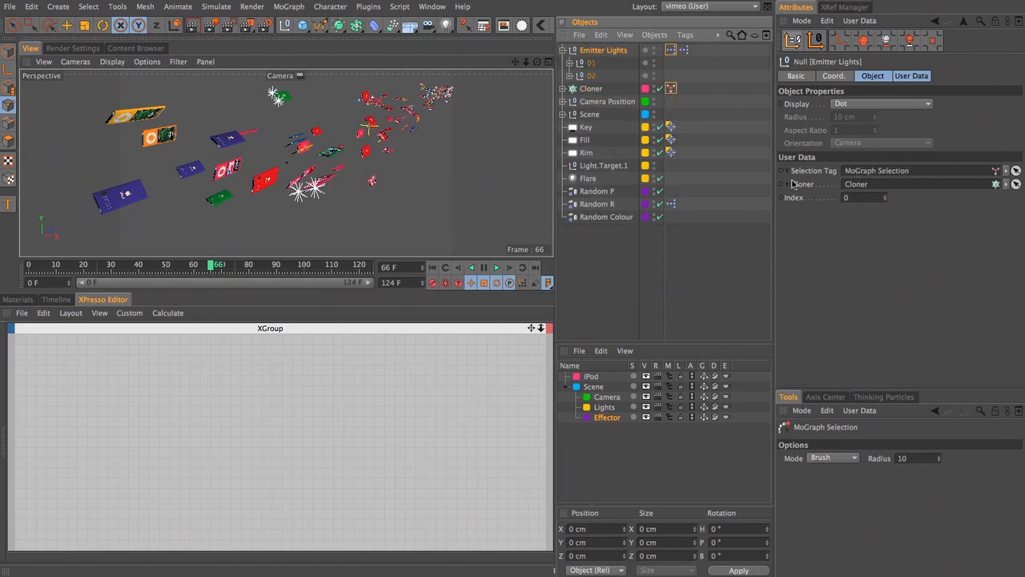
# Add Emitter Lights as a node in the new XPresso, expose its Selection Tag and Cloner user data outputs, and enlarge the node
pyautogui.click(672, 50)
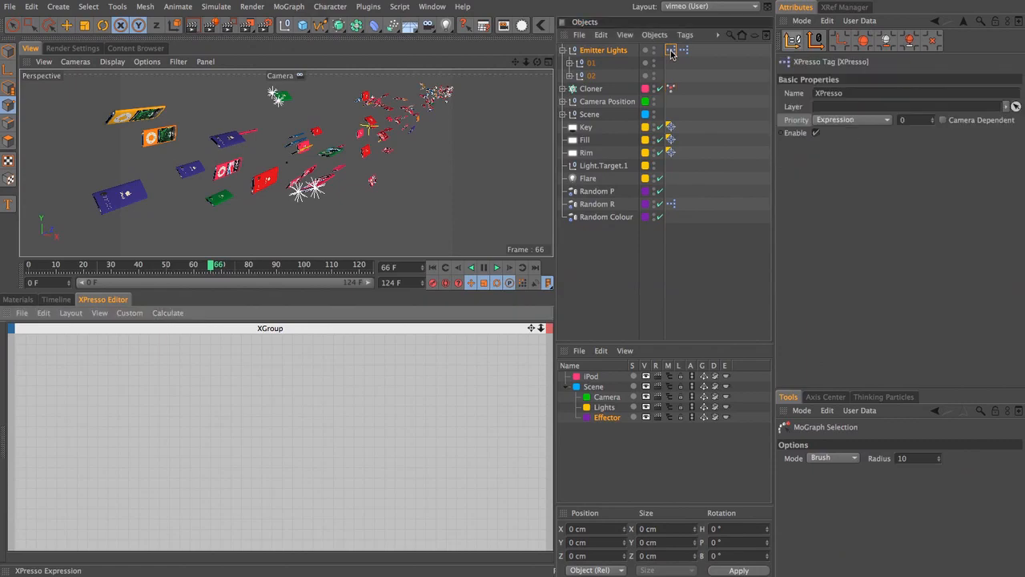
pyautogui.moveTo(605, 51); pyautogui.dragTo(90, 389)
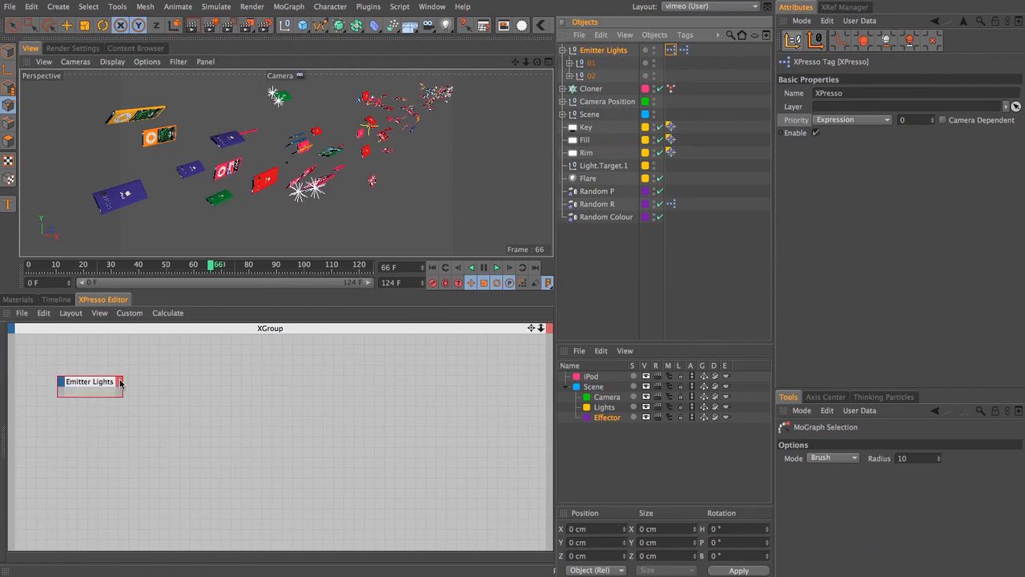
pyautogui.click(119, 382)
pyautogui.moveTo(198, 569)
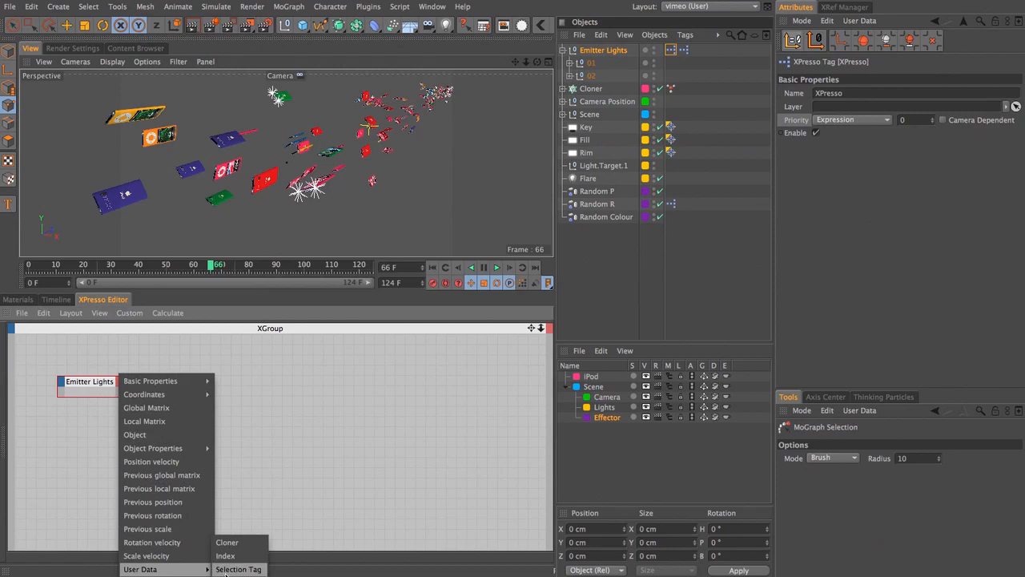
pyautogui.click(226, 570)
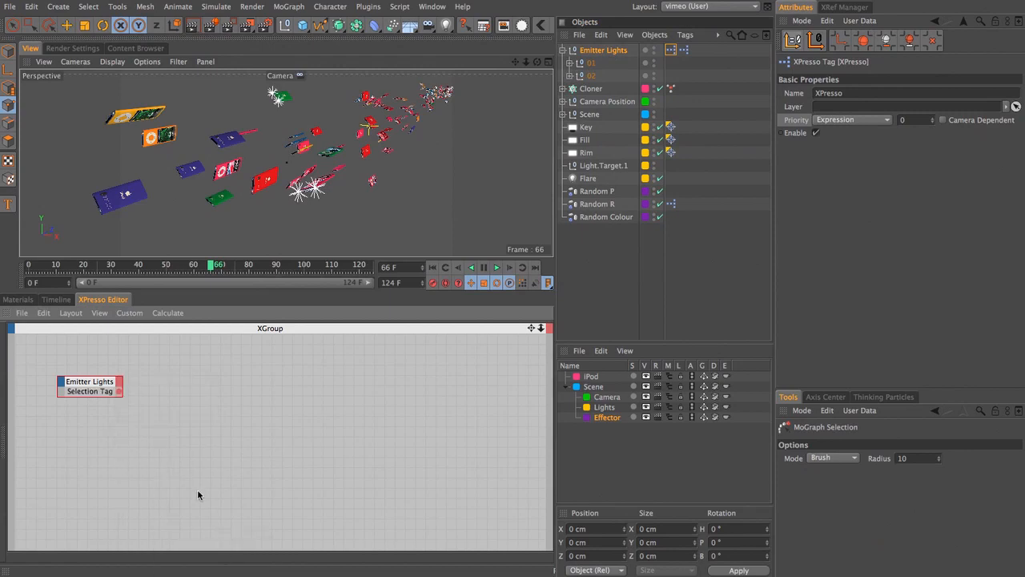
pyautogui.click(118, 388)
pyautogui.moveTo(197, 570)
pyautogui.click(233, 543)
pyautogui.click(104, 403)
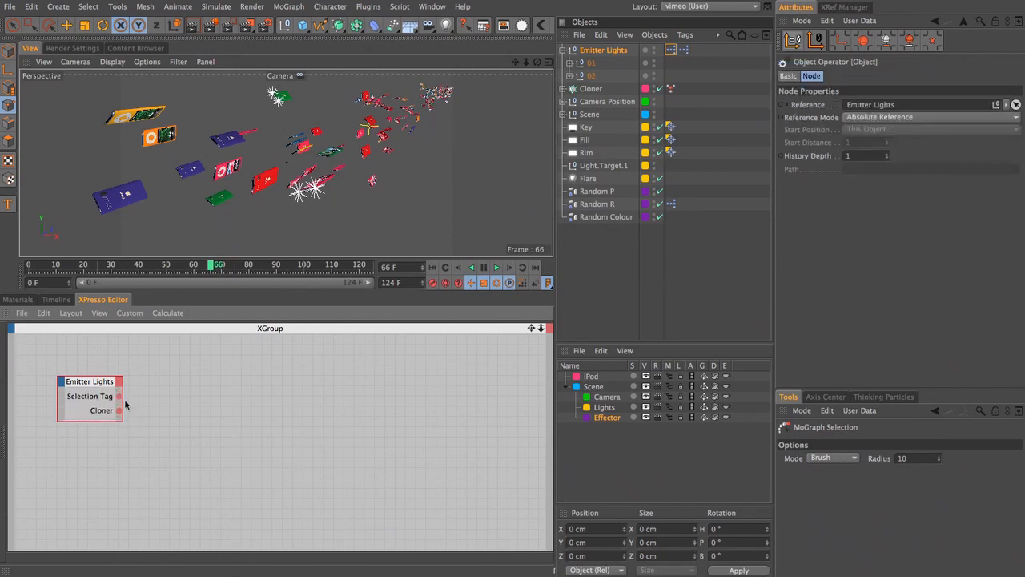
pyautogui.moveTo(119, 404); pyautogui.dragTo(105, 376)
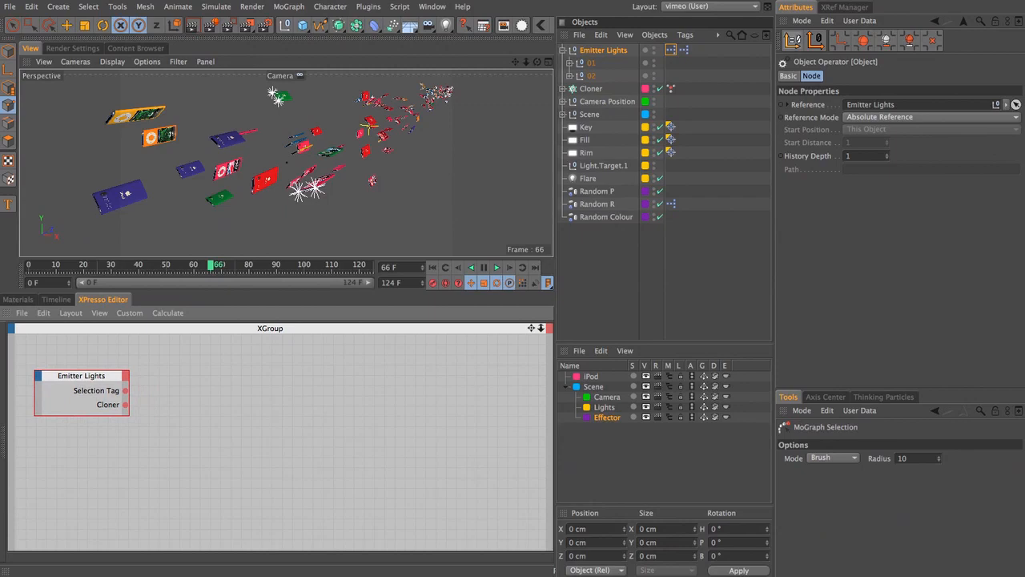
# Add a Motion Graphics Data node beside Emitter Lights and connect the Cloner output to its Object input
pyautogui.rightClick(176, 401)
pyautogui.moveTo(213, 406)
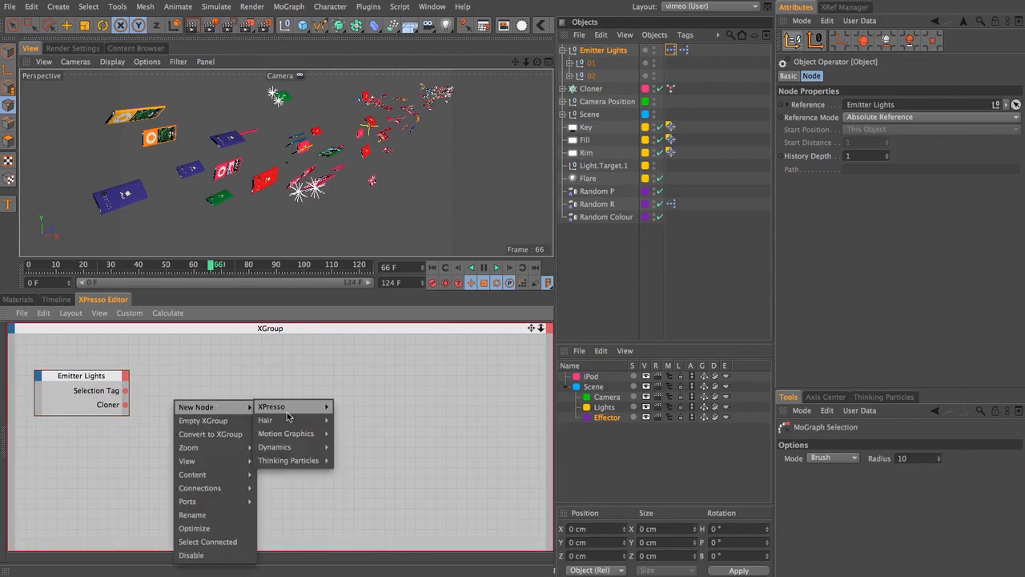
pyautogui.moveTo(297, 433)
pyautogui.click(377, 434)
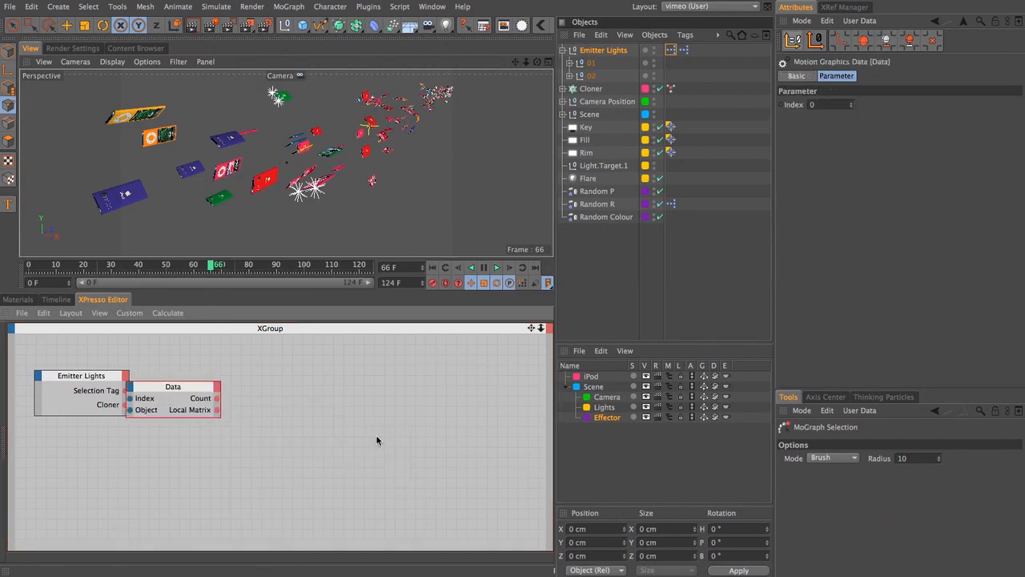
pyautogui.moveTo(185, 394); pyautogui.dragTo(227, 430)
pyautogui.moveTo(126, 404); pyautogui.dragTo(175, 440)
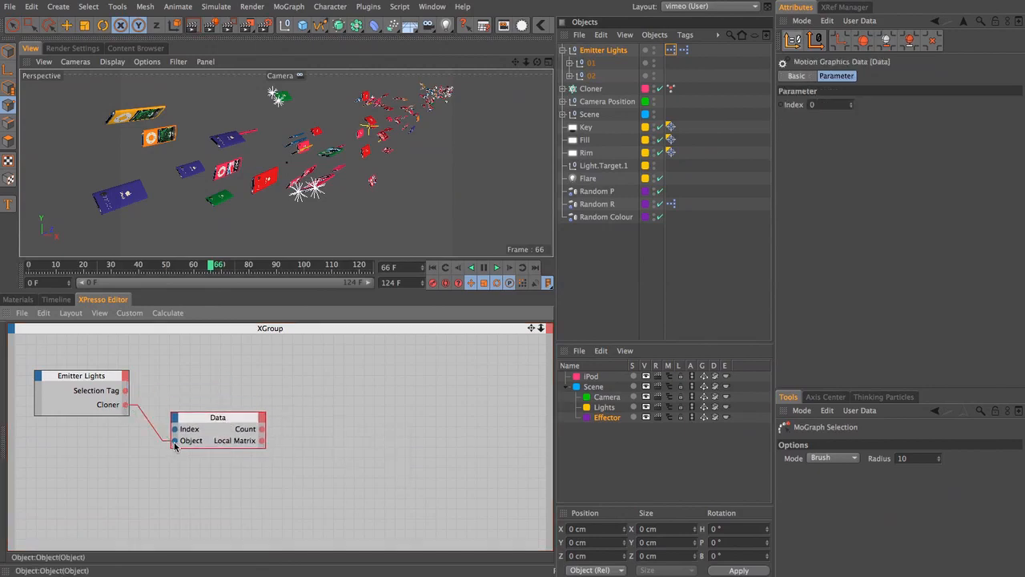
# Add a Math node beside the Data node and connect Data's Count output to its first input
pyautogui.click(612, 51)
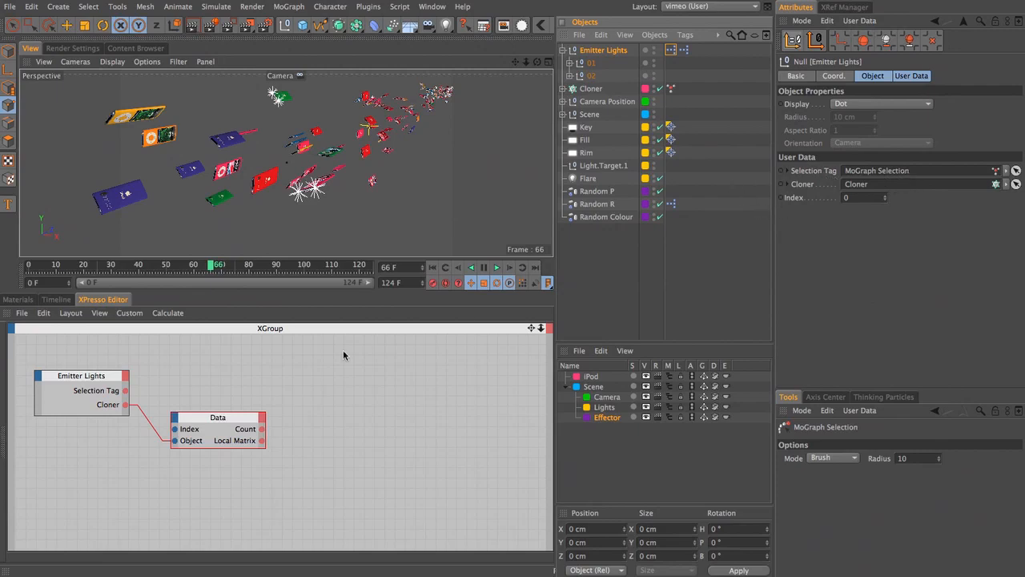
pyautogui.moveTo(247, 430); pyautogui.dragTo(216, 442)
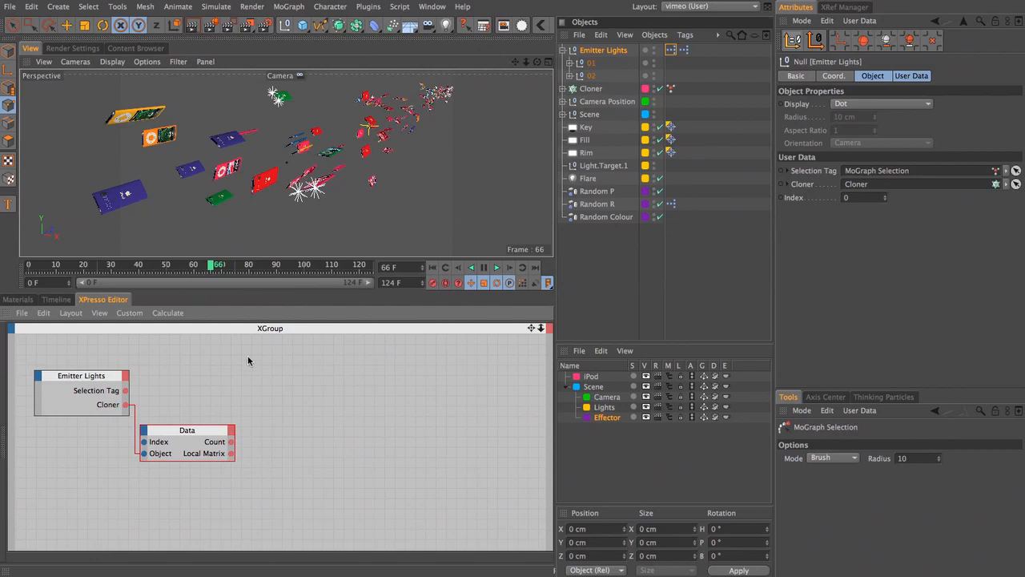
pyautogui.rightClick(249, 402)
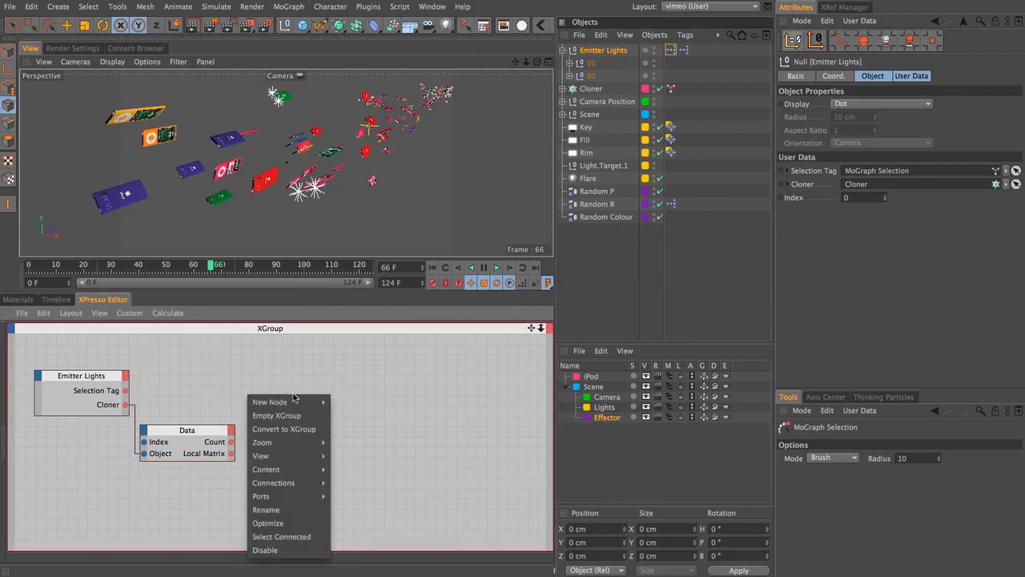
pyautogui.moveTo(324, 402)
pyautogui.moveTo(425, 441)
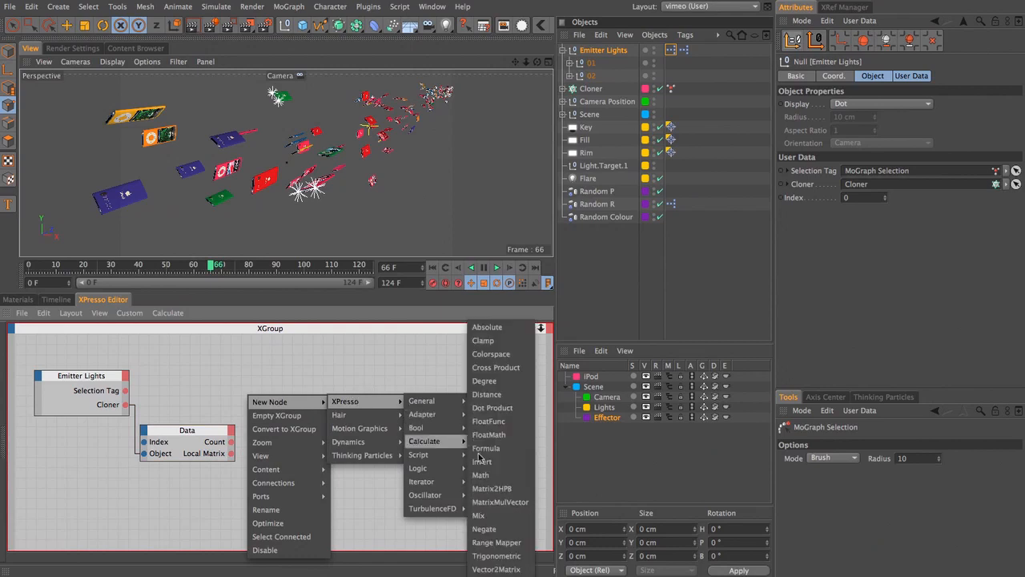
pyautogui.click(498, 479)
pyautogui.moveTo(263, 386); pyautogui.dragTo(308, 454)
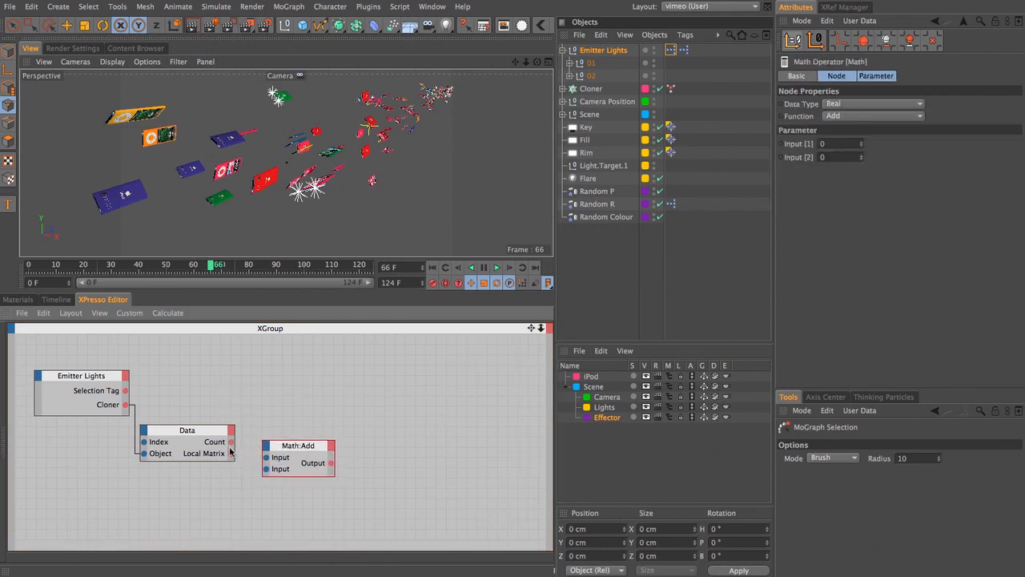
pyautogui.moveTo(230, 447); pyautogui.dragTo(267, 457)
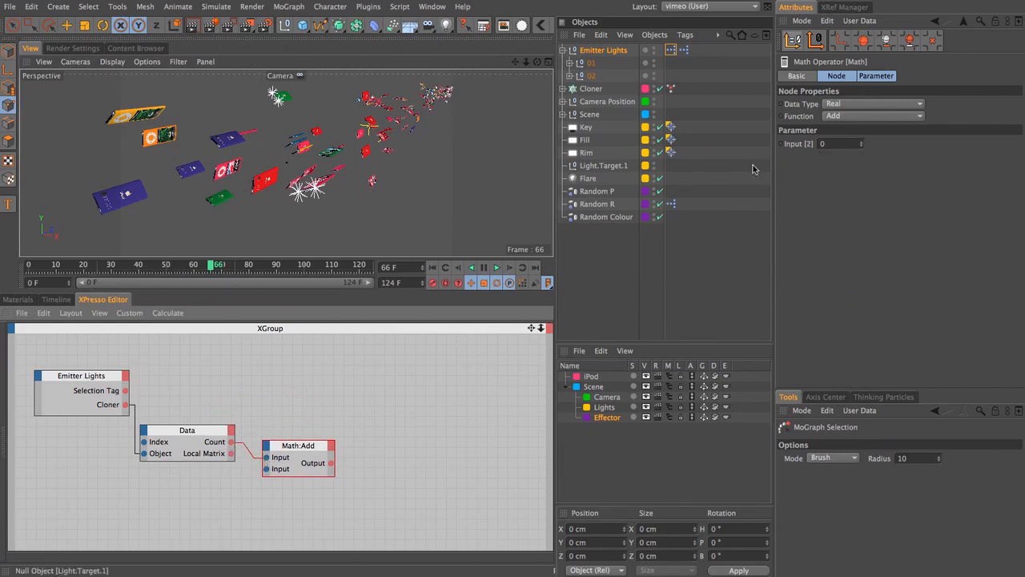
# Set the Math node's function to Subtract with a second input of 1, and place it closer to the Data node
pyautogui.click(825, 118)
pyautogui.click(849, 152)
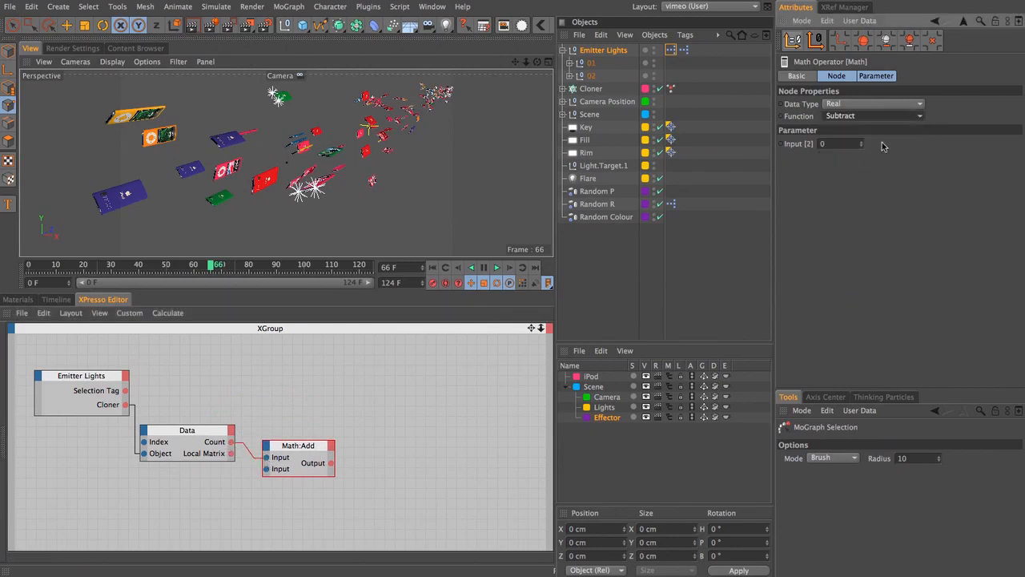
pyautogui.click(862, 142)
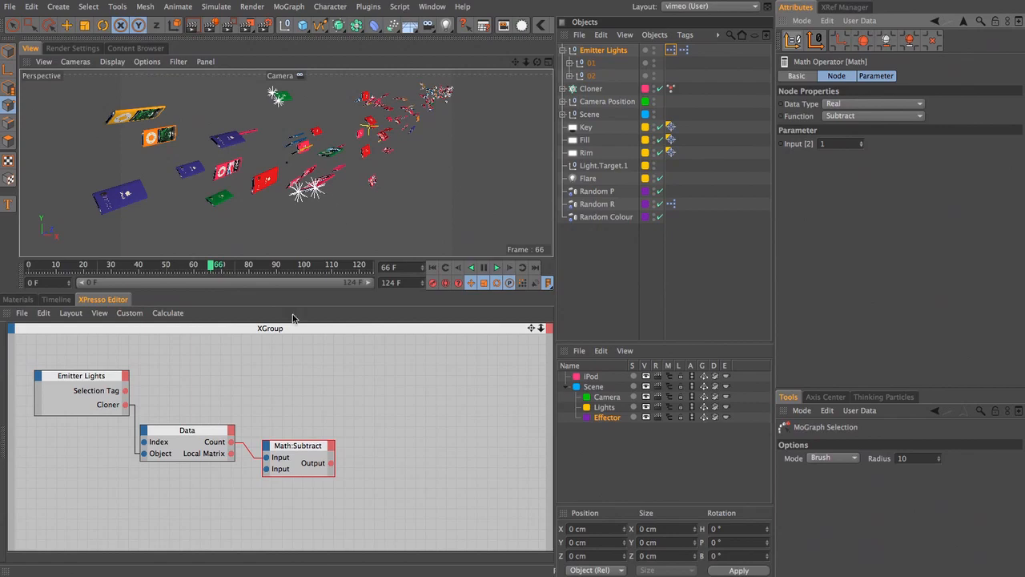
pyautogui.moveTo(301, 445); pyautogui.dragTo(284, 451)
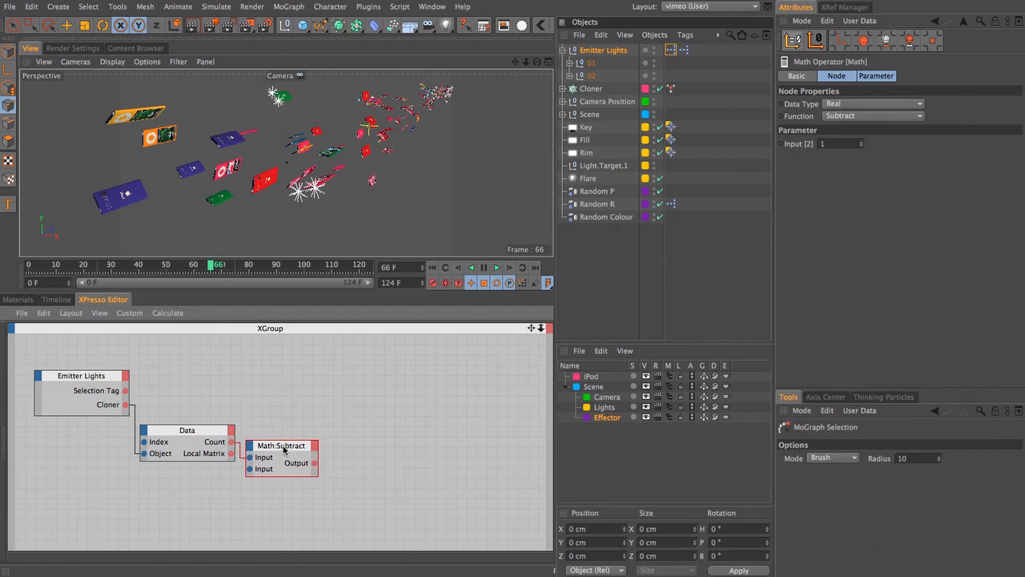
# Add an Iteration node after Math:Subtract and connect the subtraction's Output to Iteration End
pyautogui.rightClick(315, 390)
pyautogui.moveTo(333, 397)
pyautogui.moveTo(417, 398)
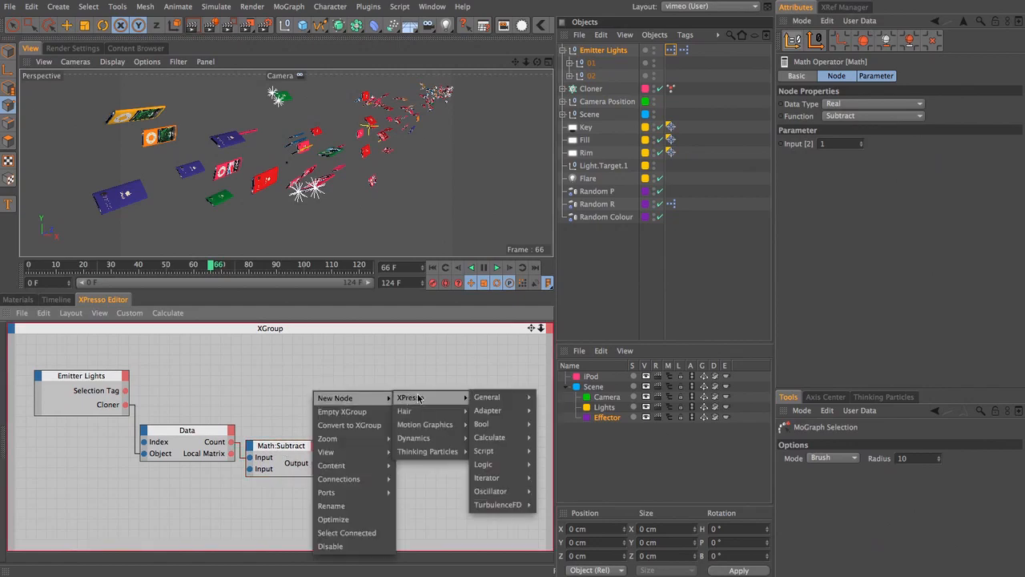
pyautogui.moveTo(480, 479)
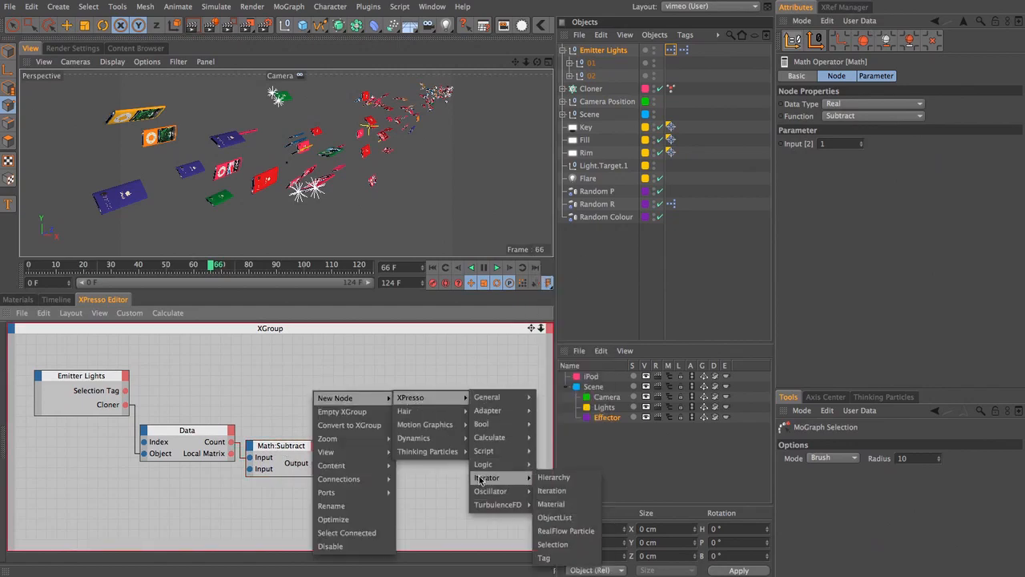
pyautogui.click(551, 491)
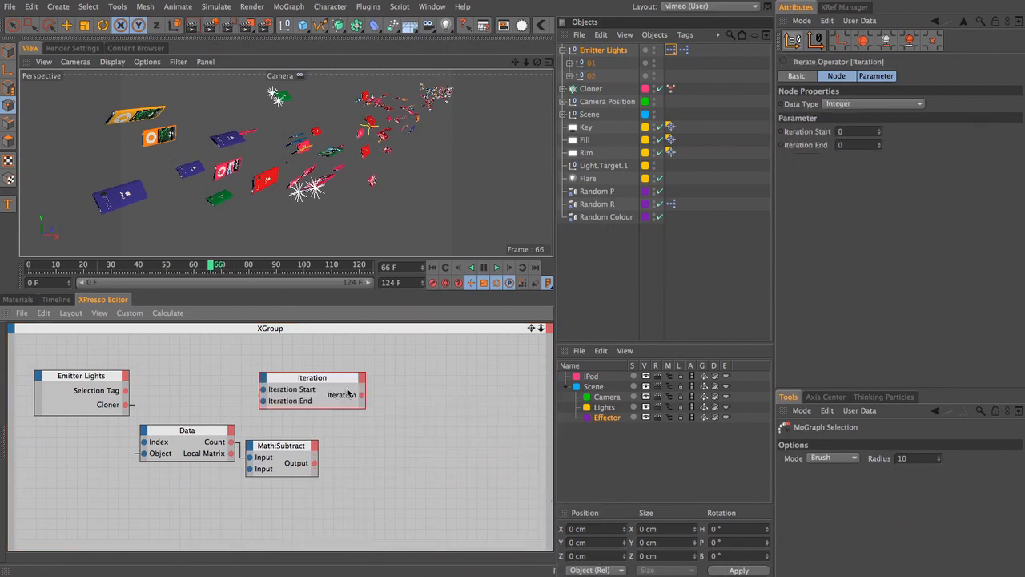
pyautogui.moveTo(334, 386); pyautogui.dragTo(408, 462)
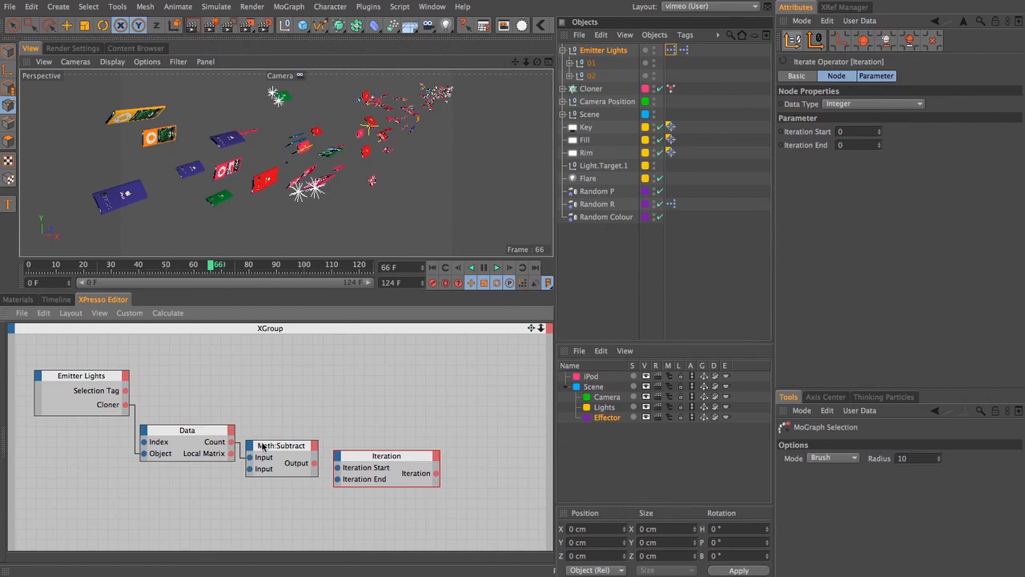
pyautogui.moveTo(314, 464); pyautogui.dragTo(337, 479)
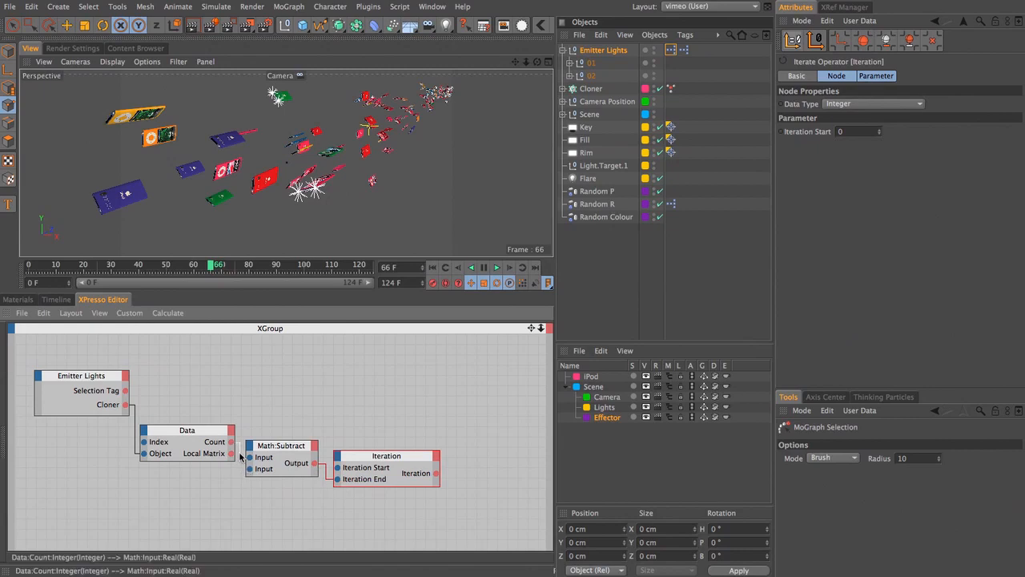
pyautogui.moveTo(240, 455); pyautogui.dragTo(249, 457)
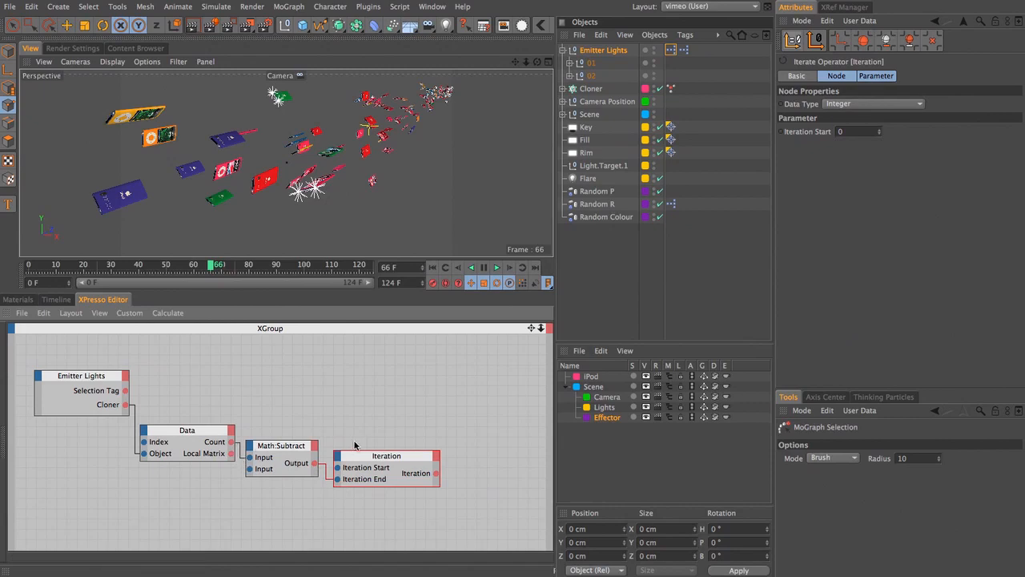
# Add a MoGraph Selection node, feeding its Selection Tag from Emitter Lights and its Index from the Iteration output
pyautogui.rightClick(300, 344)
pyautogui.moveTo(405, 375)
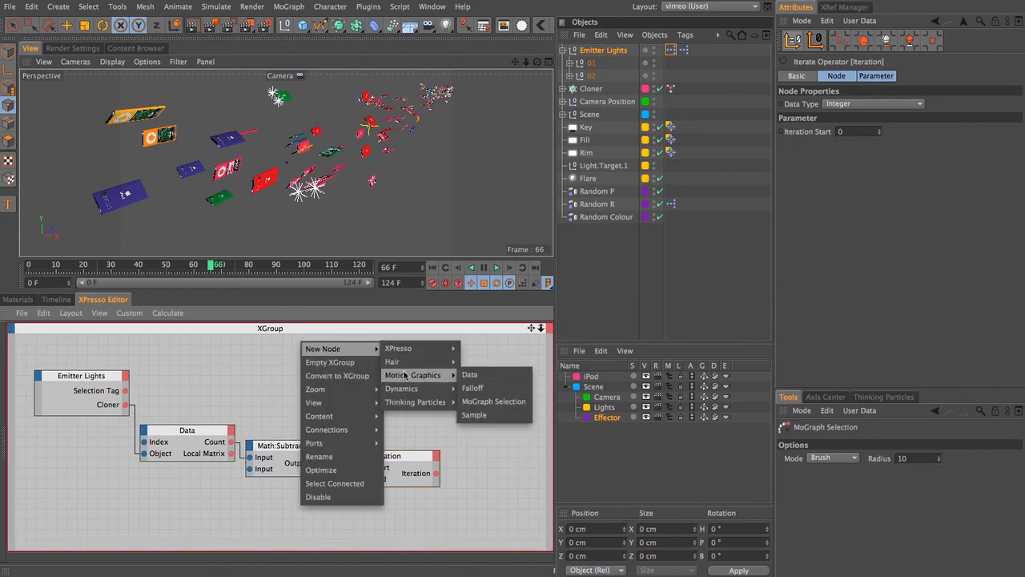
pyautogui.click(512, 404)
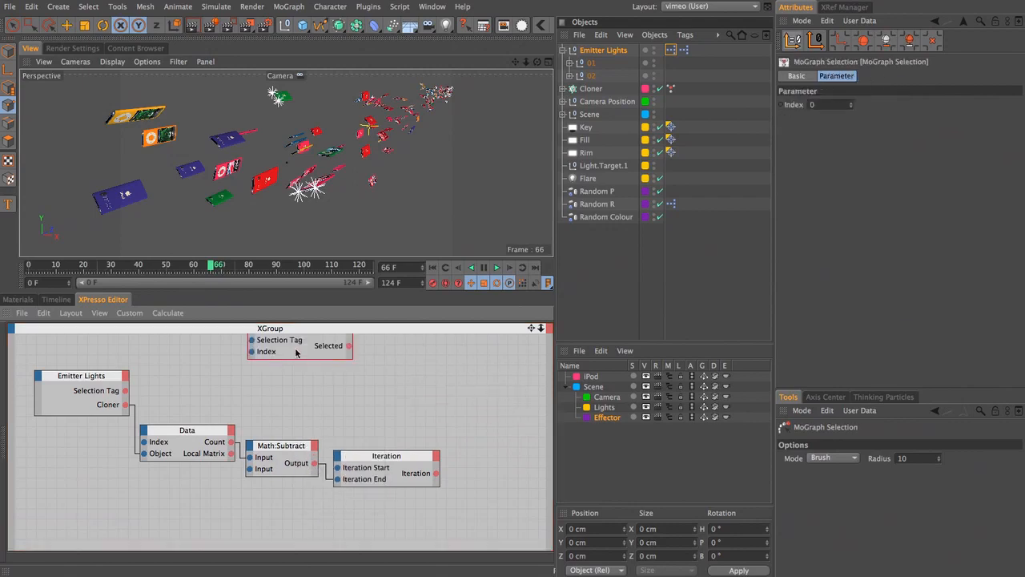
pyautogui.moveTo(531, 327); pyautogui.dragTo(531, 351)
pyautogui.moveTo(322, 355); pyautogui.dragTo(487, 409)
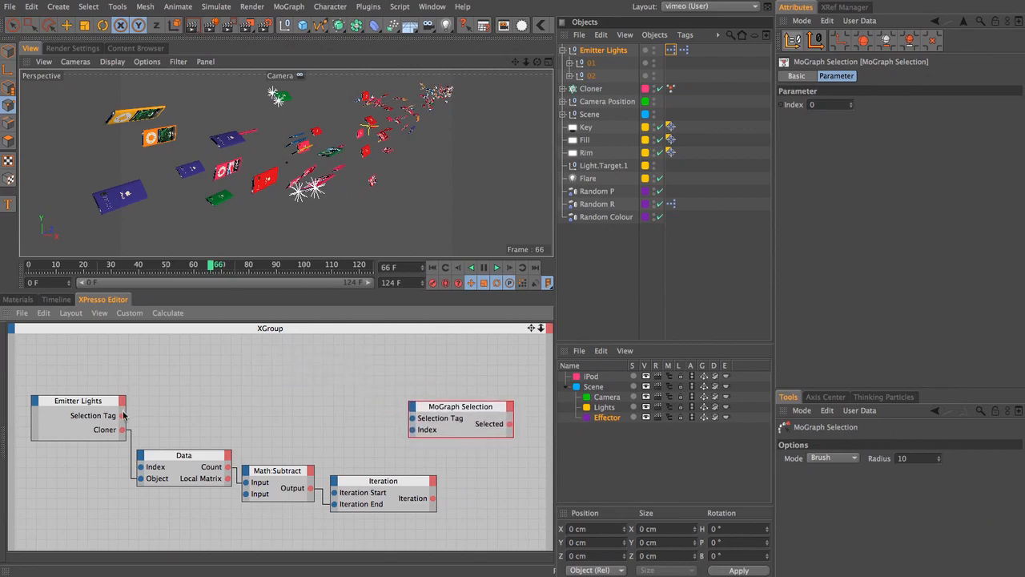
pyautogui.moveTo(123, 415); pyautogui.dragTo(413, 418)
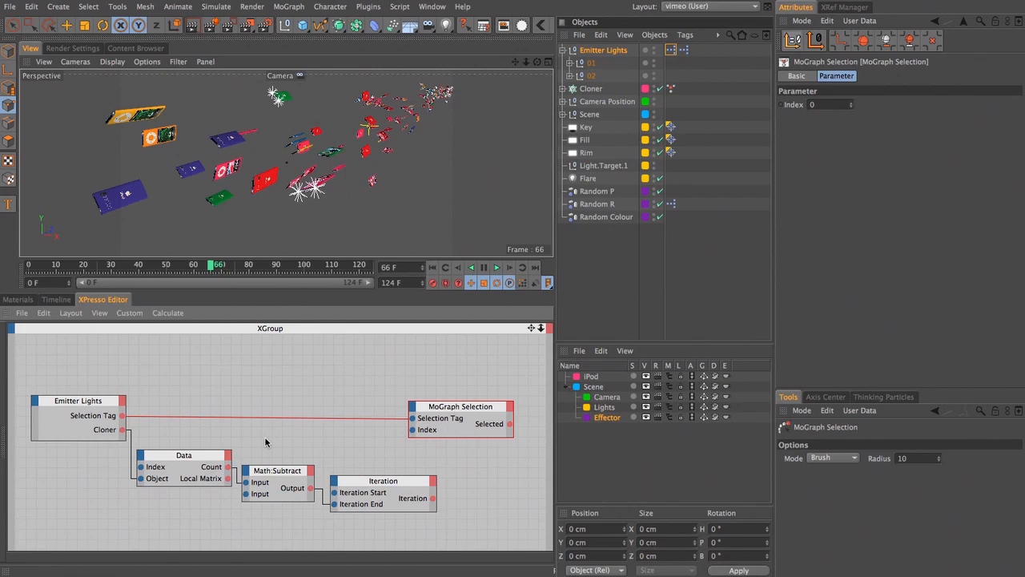
pyautogui.moveTo(457, 409); pyautogui.dragTo(520, 408)
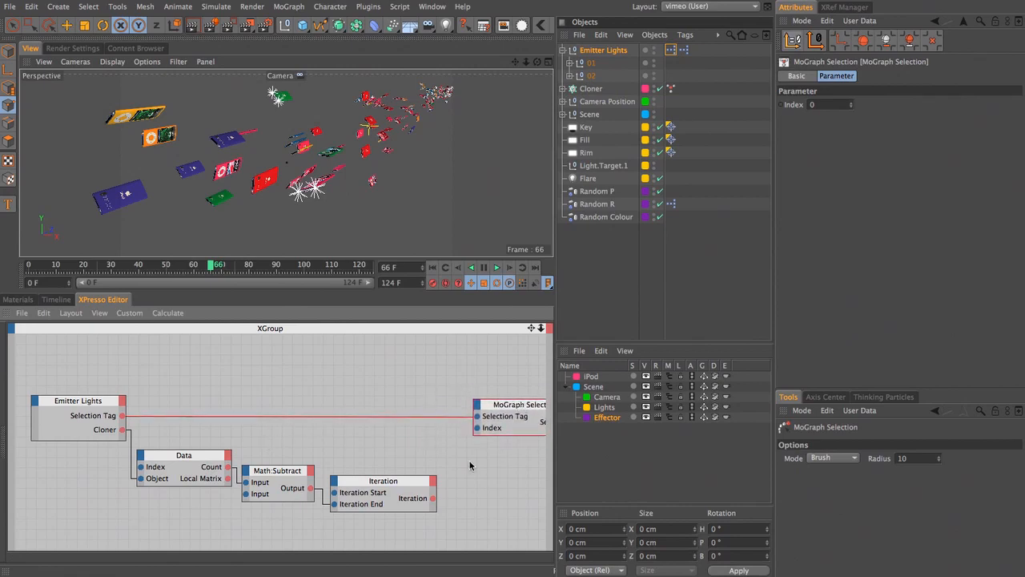
pyautogui.moveTo(432, 498); pyautogui.dragTo(495, 408)
# Add a second Emitter Lights node after MoGraph Selection, expose its Index user data input, and enlarge the node
pyautogui.moveTo(530, 328); pyautogui.dragTo(430, 319)
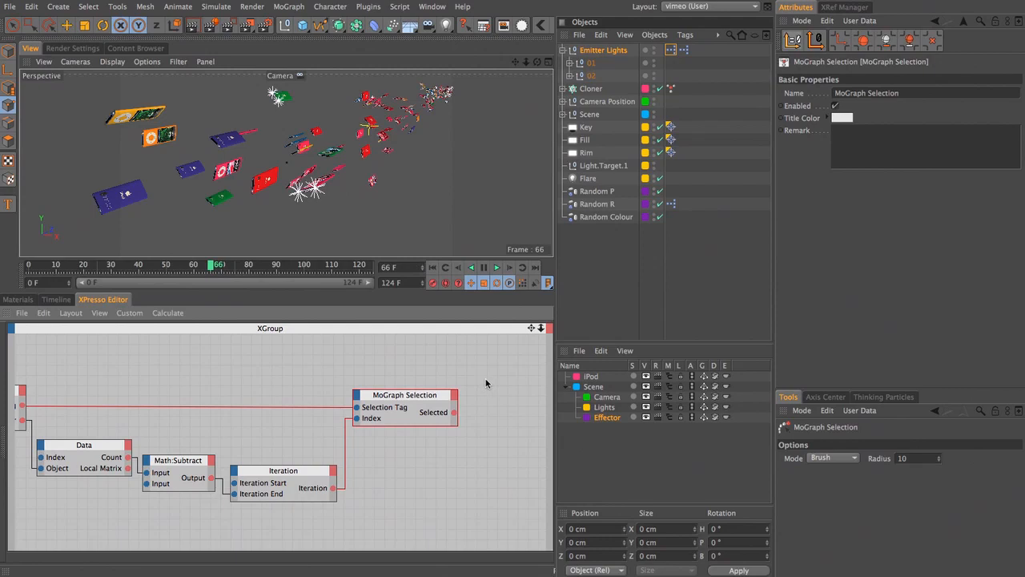
pyautogui.moveTo(535, 330); pyautogui.dragTo(490, 320)
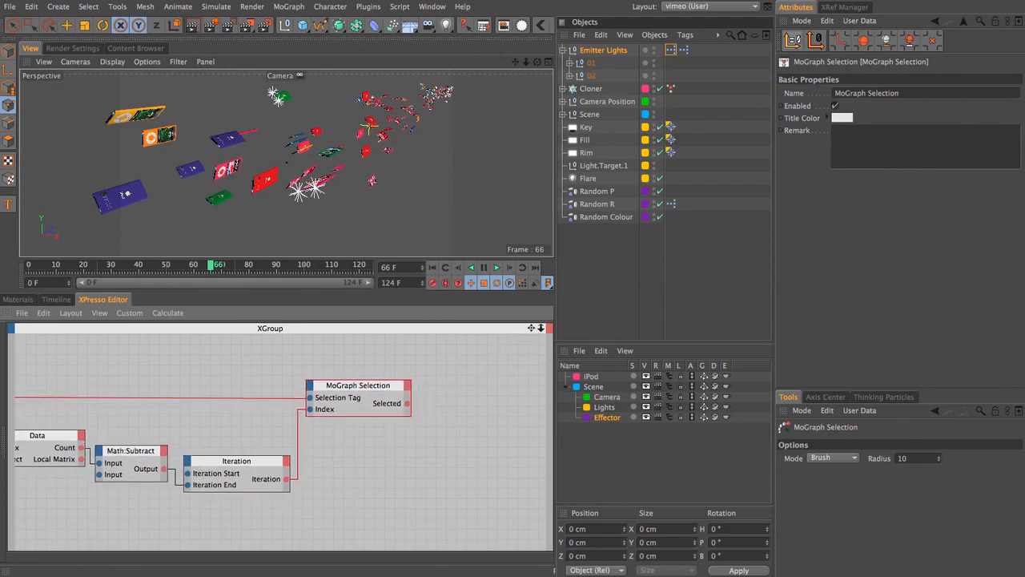
pyautogui.click(621, 52)
pyautogui.click(846, 197)
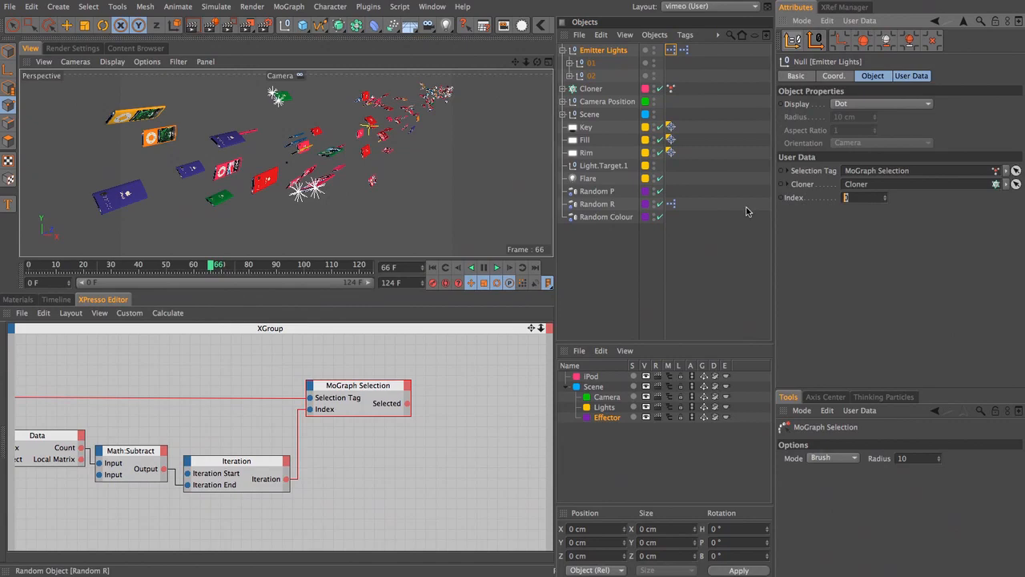
pyautogui.click(617, 56)
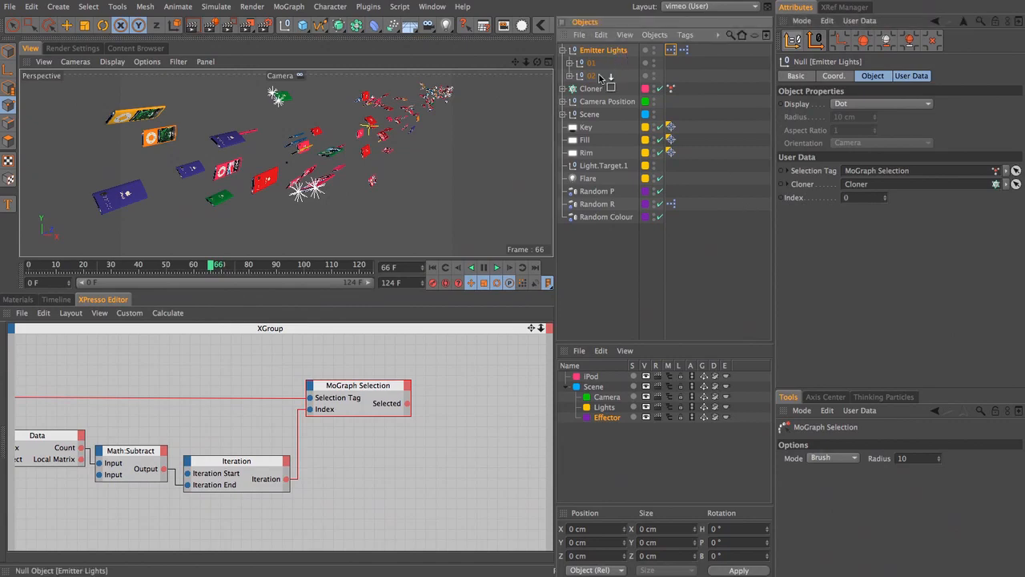
pyautogui.moveTo(459, 442); pyautogui.dragTo(469, 439)
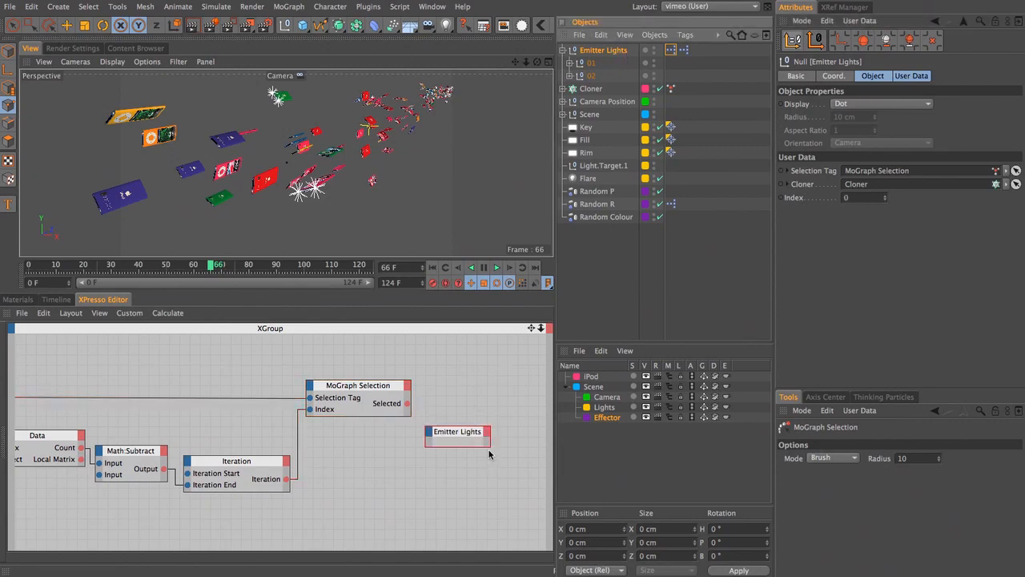
pyautogui.click(430, 434)
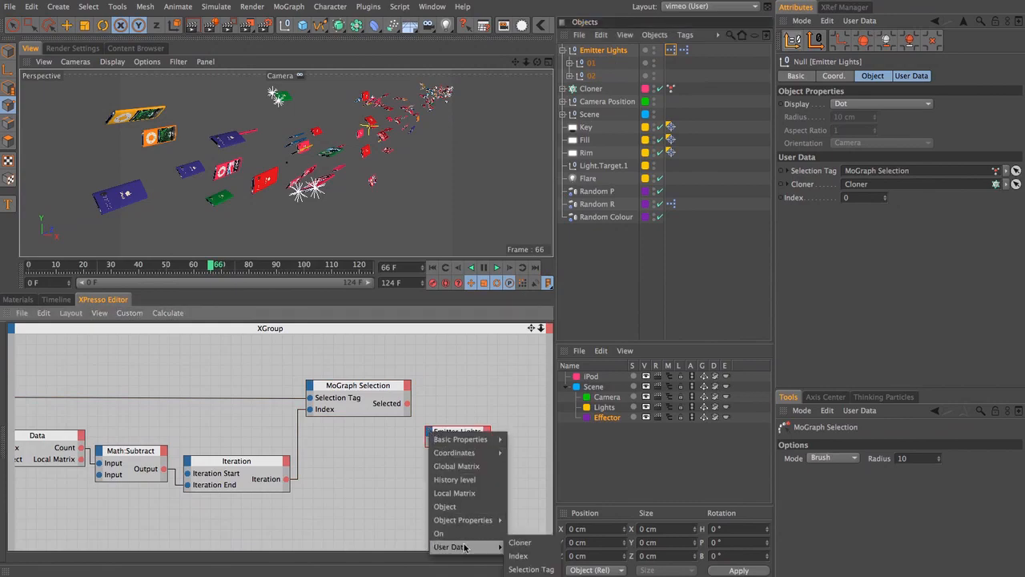
pyautogui.click(511, 557)
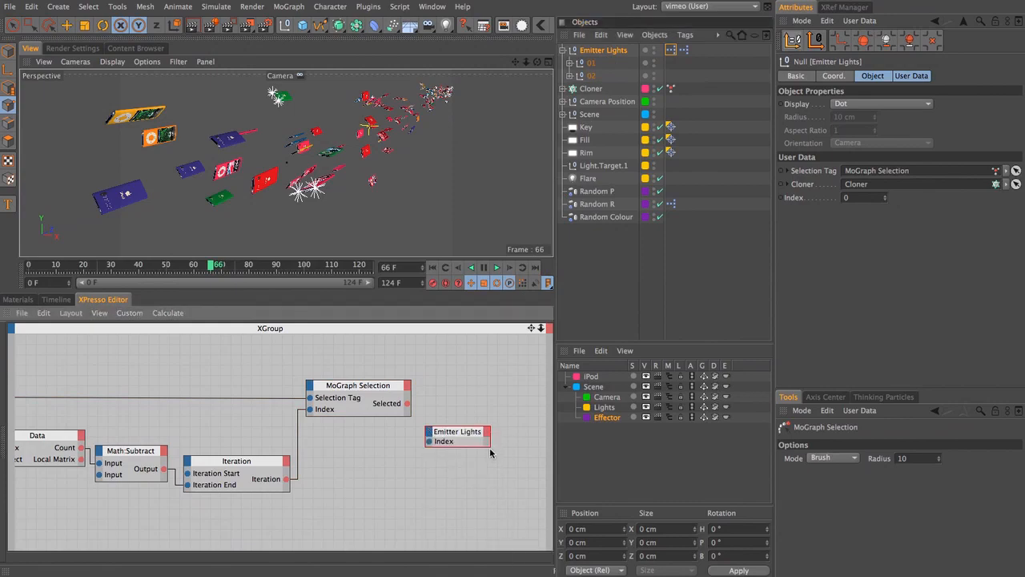
pyautogui.moveTo(489, 447); pyautogui.dragTo(529, 476)
pyautogui.moveTo(505, 433); pyautogui.dragTo(517, 446)
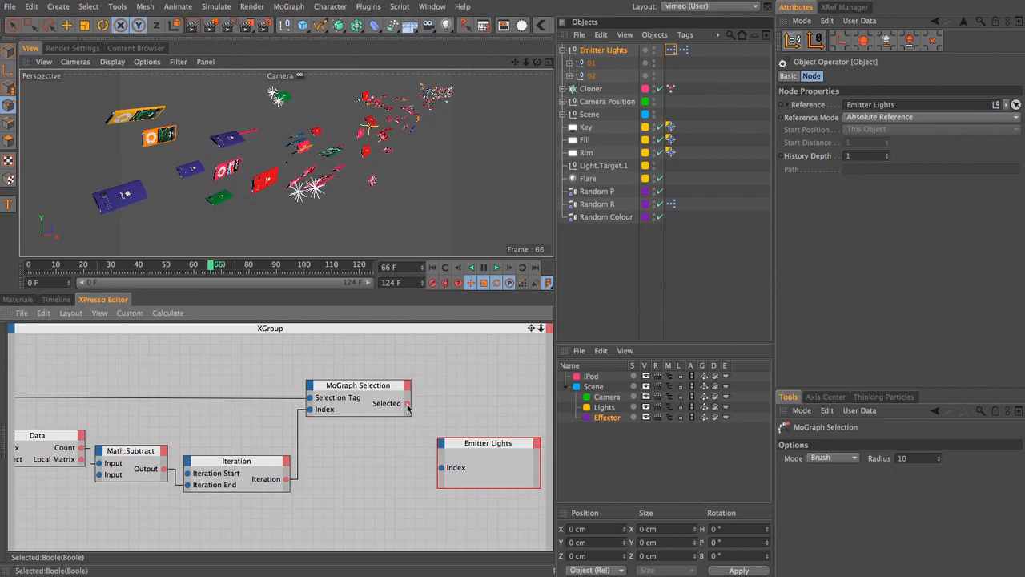
# Connect Selected to a new On input of the second Emitter Lights node, order On above Index, and connect Iteration to Index
pyautogui.moveTo(407, 405); pyautogui.dragTo(440, 446)
pyautogui.click(453, 547)
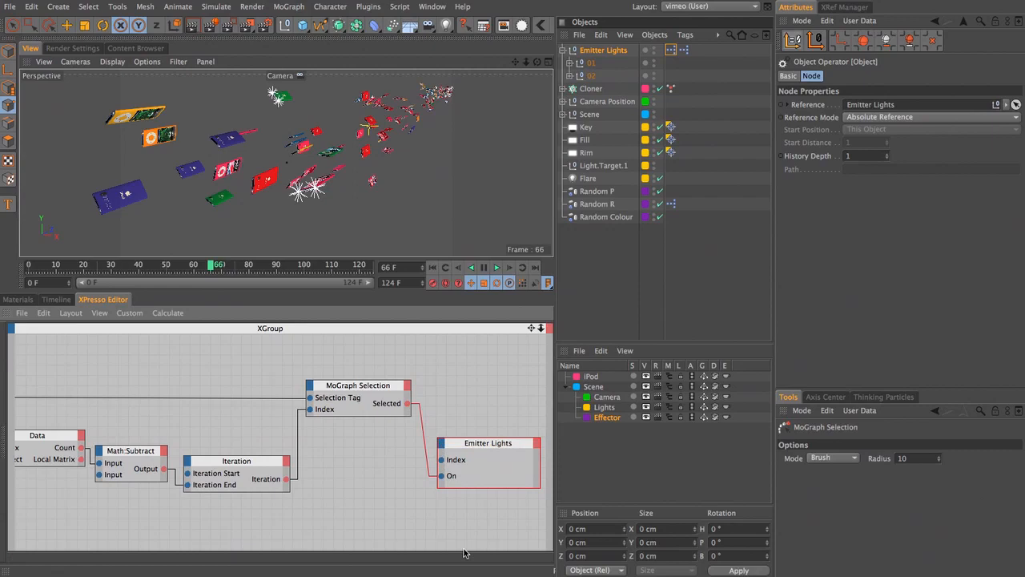
pyautogui.moveTo(453, 479); pyautogui.dragTo(452, 460)
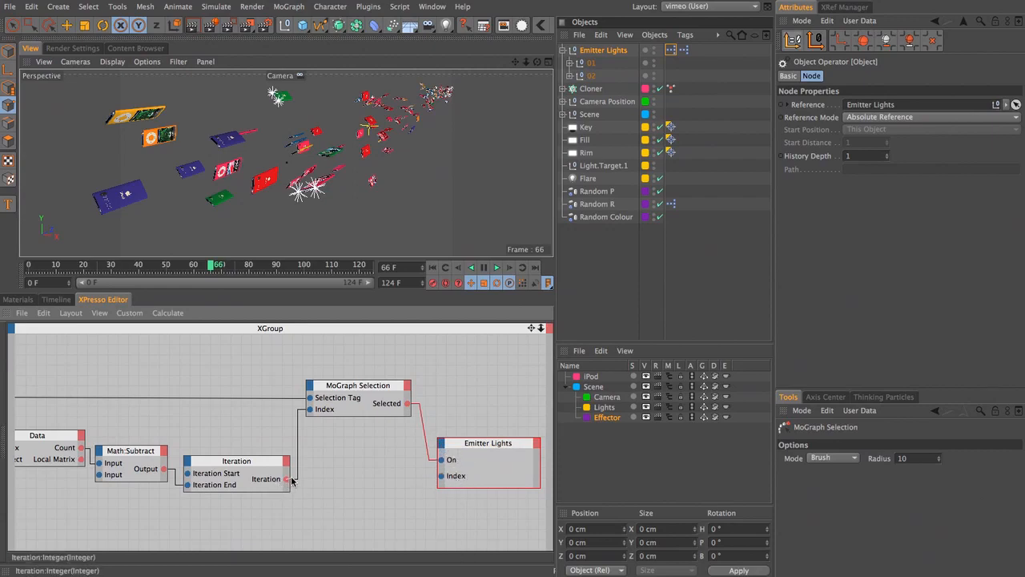
pyautogui.moveTo(288, 479); pyautogui.dragTo(440, 476)
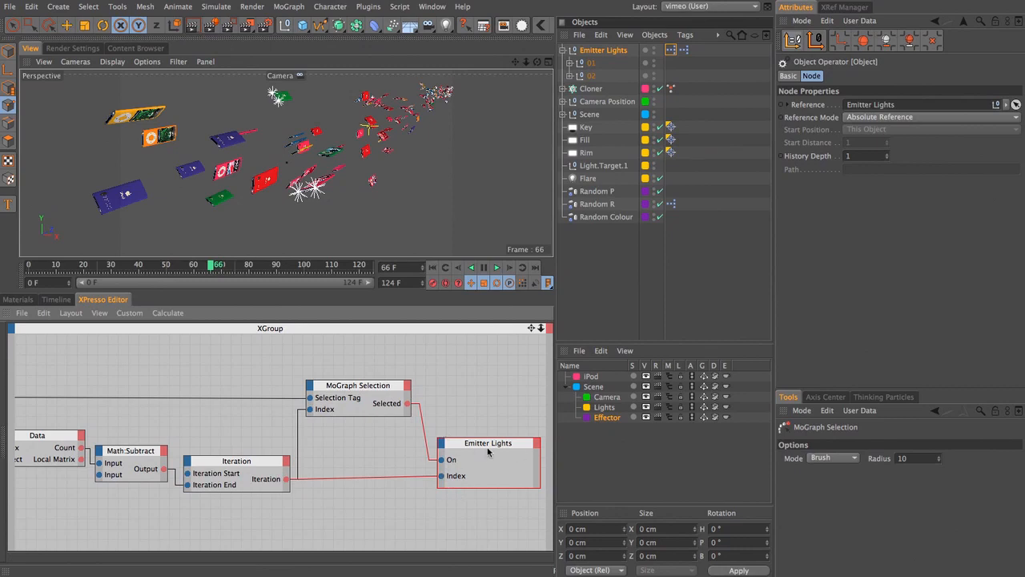
pyautogui.moveTo(498, 445); pyautogui.dragTo(490, 447)
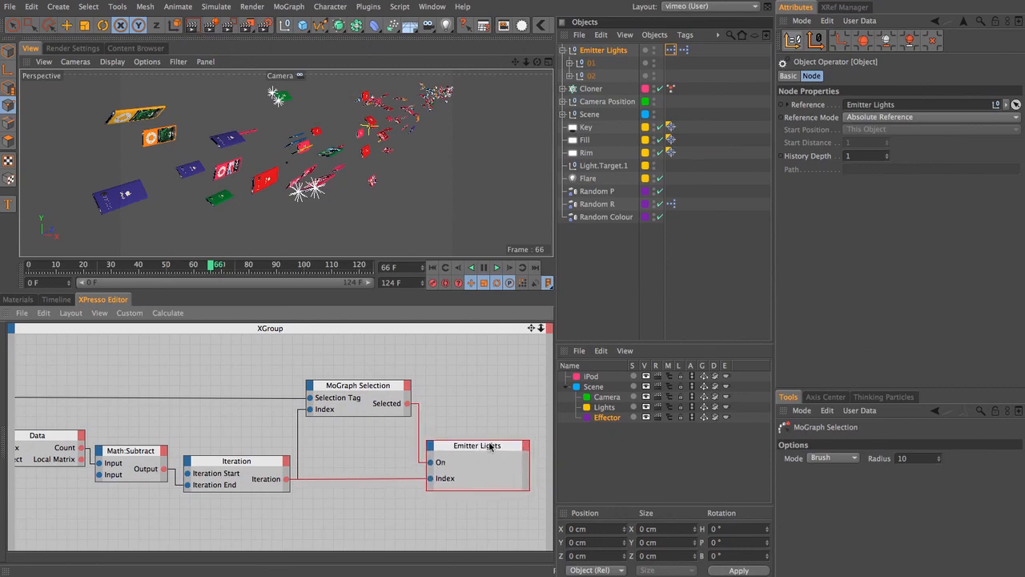
pyautogui.moveTo(531, 328); pyautogui.dragTo(646, 339)
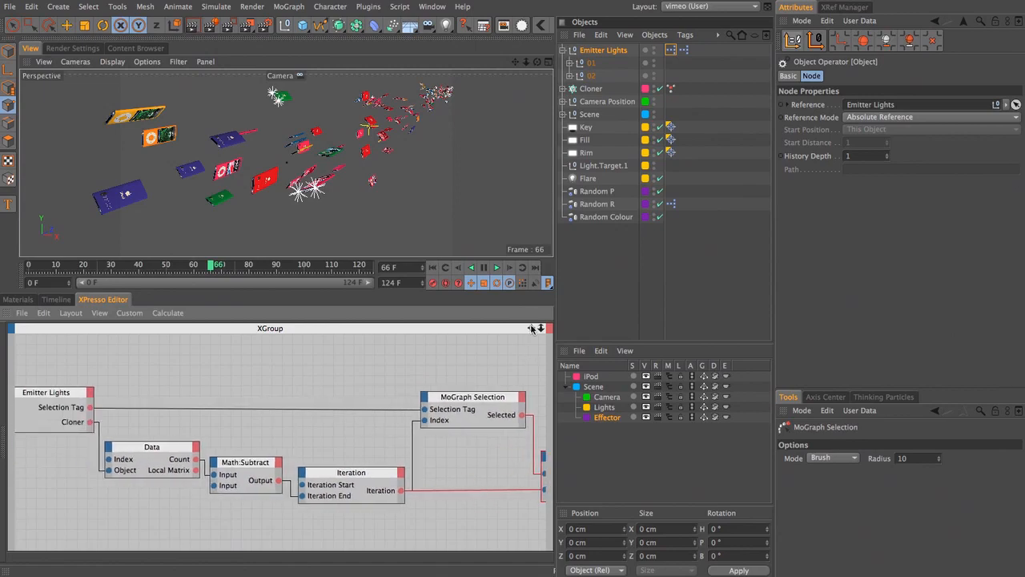
# Show the Emitter Lights null's user data and lock the Attributes Manager on it
pyautogui.click(615, 51)
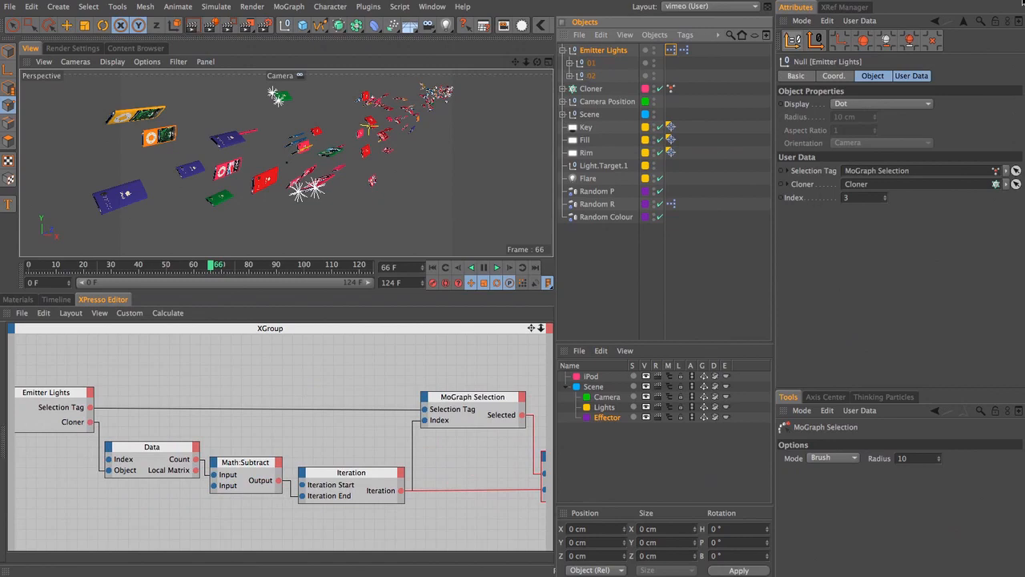
pyautogui.click(996, 22)
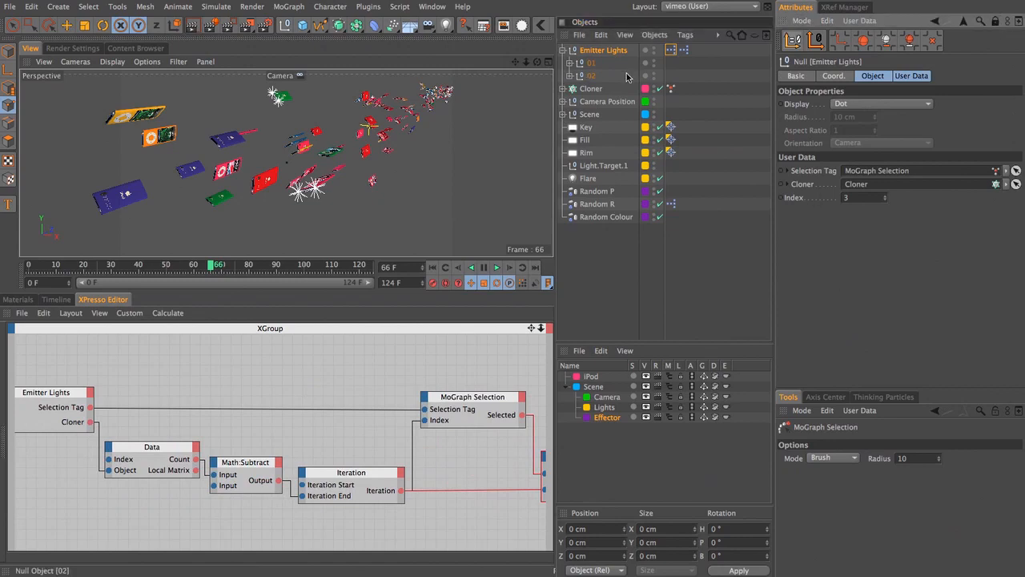
# Use the Cloner's MoGraph Selection tag to pick clones in the viewport and check the index reported for the large blue front clone
pyautogui.click(671, 89)
pyautogui.click(671, 89)
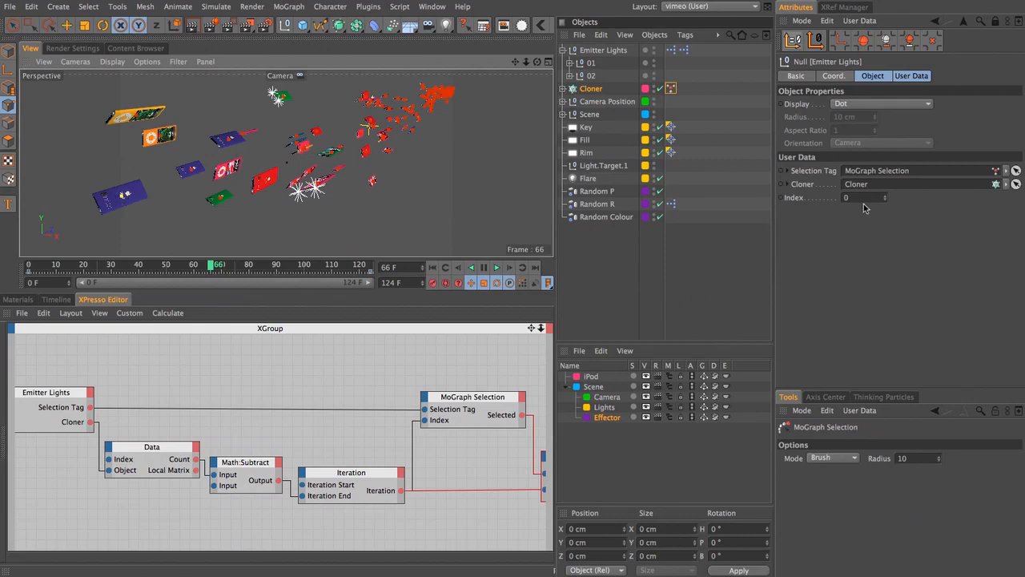
pyautogui.click(373, 182)
pyautogui.click(120, 194)
# In the second Emitter Lights XPresso, set the Index of the Data node driving null 02 to 0 and advance one frame
pyautogui.doubleClick(685, 50)
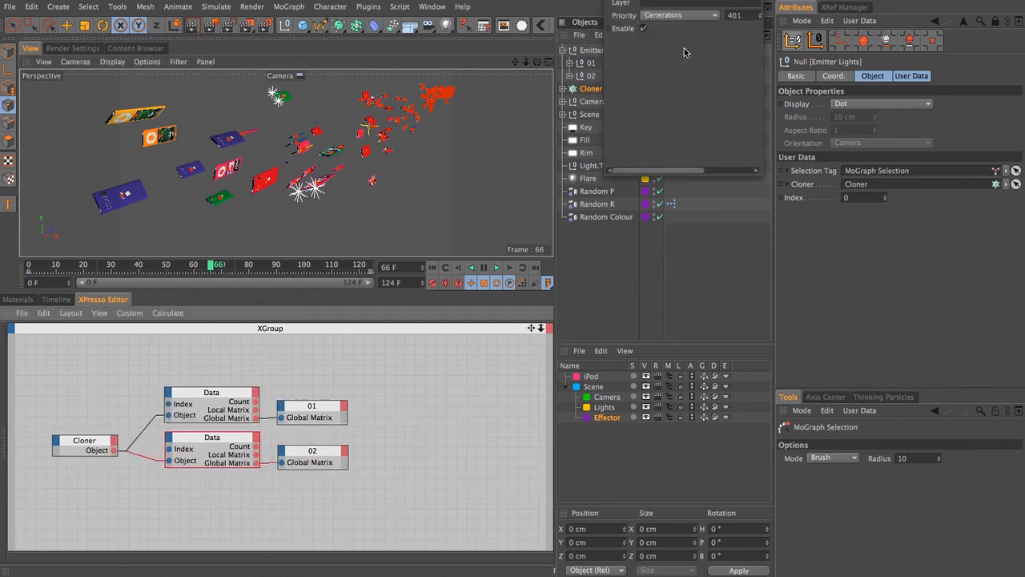
pyautogui.click(211, 441)
pyautogui.moveTo(697, 0); pyautogui.dragTo(685, 190)
pyautogui.moveTo(638, 262); pyautogui.dragTo(563, 244)
pyautogui.write('0')
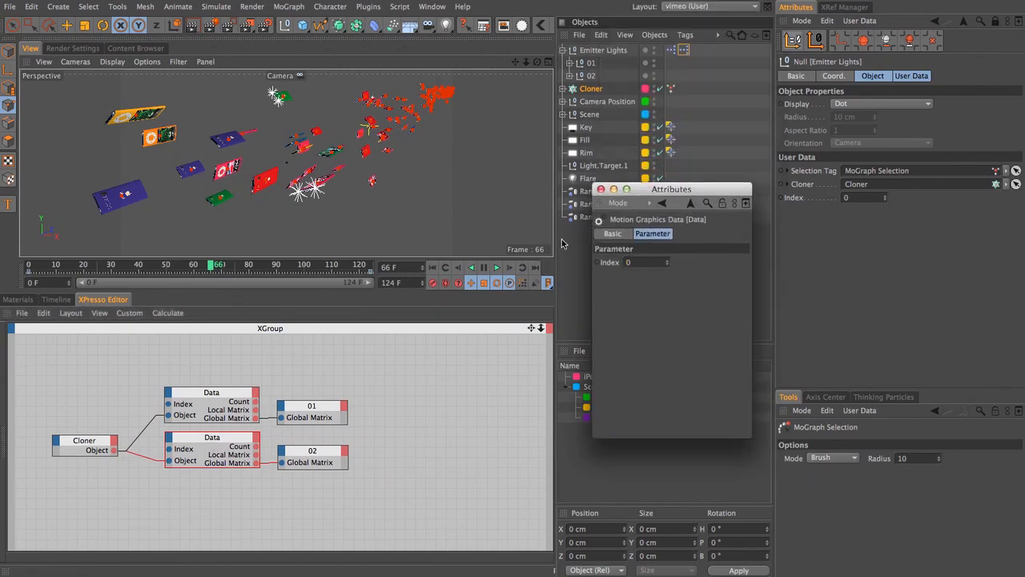
pyautogui.click(424, 1)
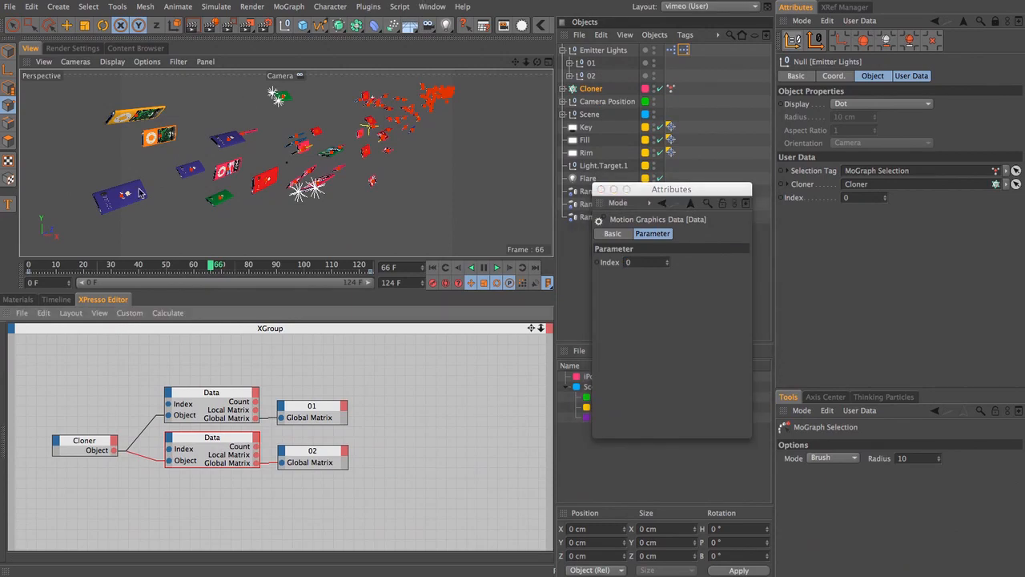
pyautogui.click(510, 269)
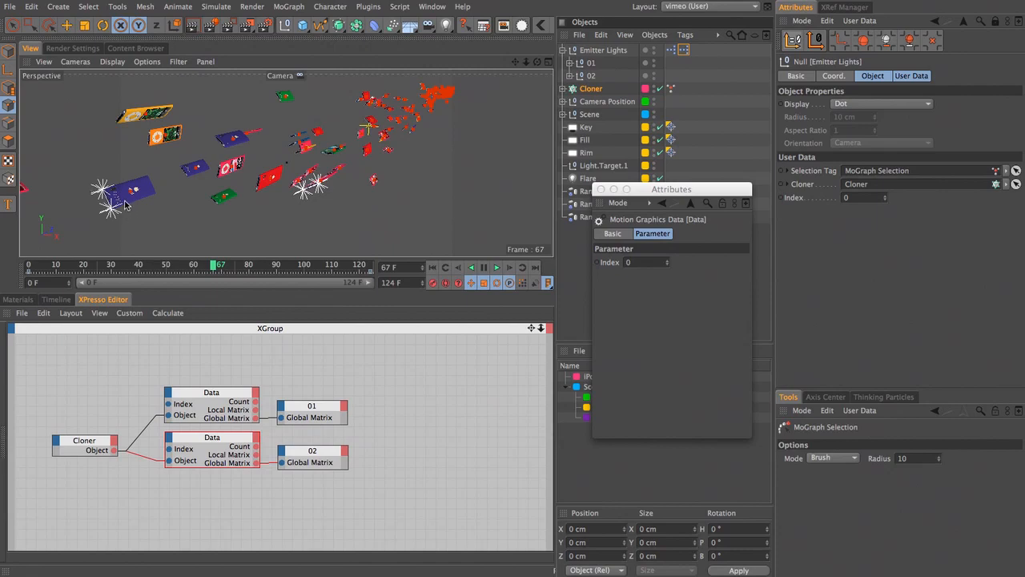
pyautogui.click(601, 189)
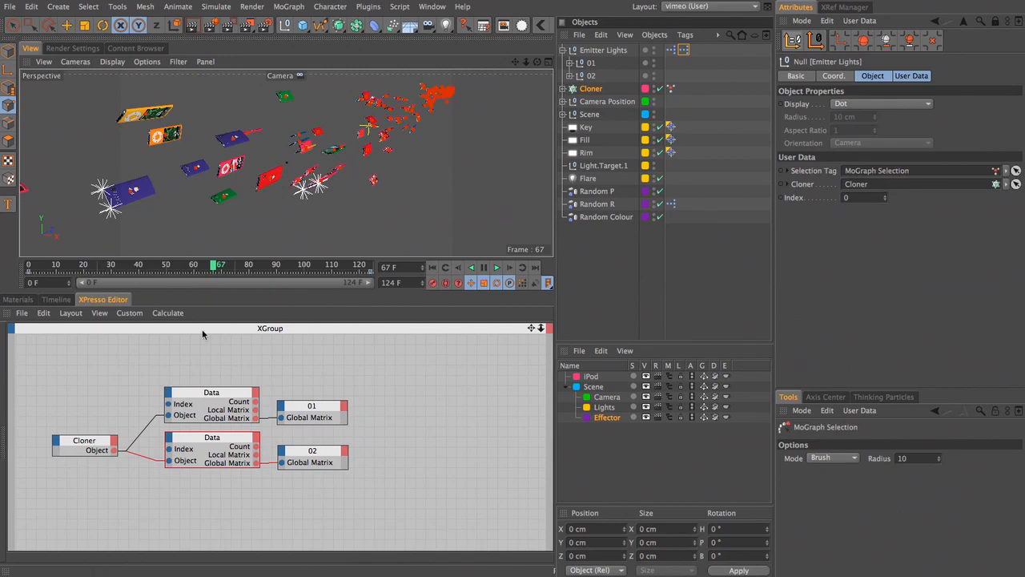
# Check the nulls 01 to 05 and the Index values of the Data nodes that drive them
pyautogui.moveTo(359, 479); pyautogui.dragTo(222, 437)
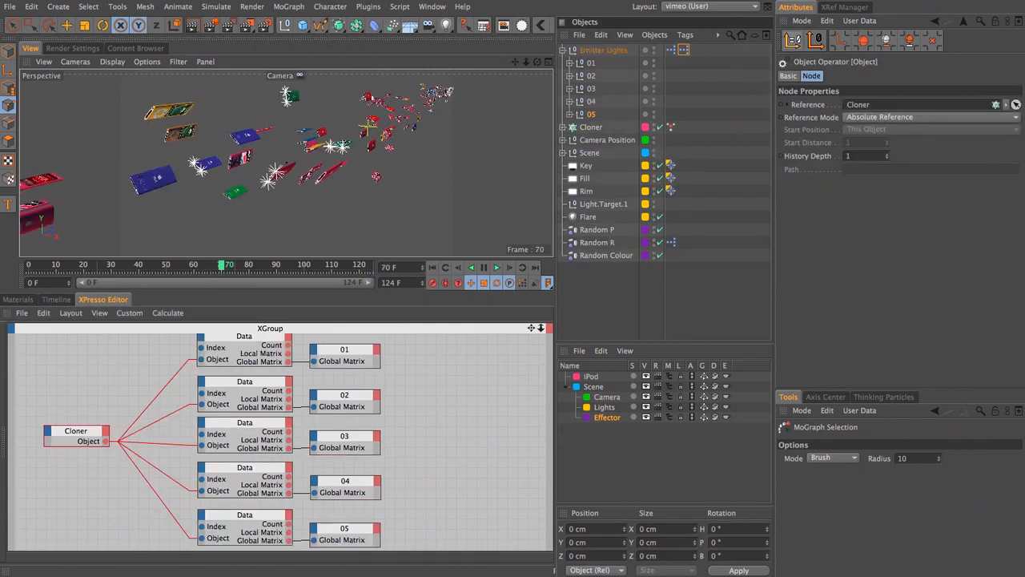
pyautogui.click(591, 64)
pyautogui.click(591, 76)
pyautogui.click(591, 88)
pyautogui.click(593, 102)
pyautogui.click(593, 115)
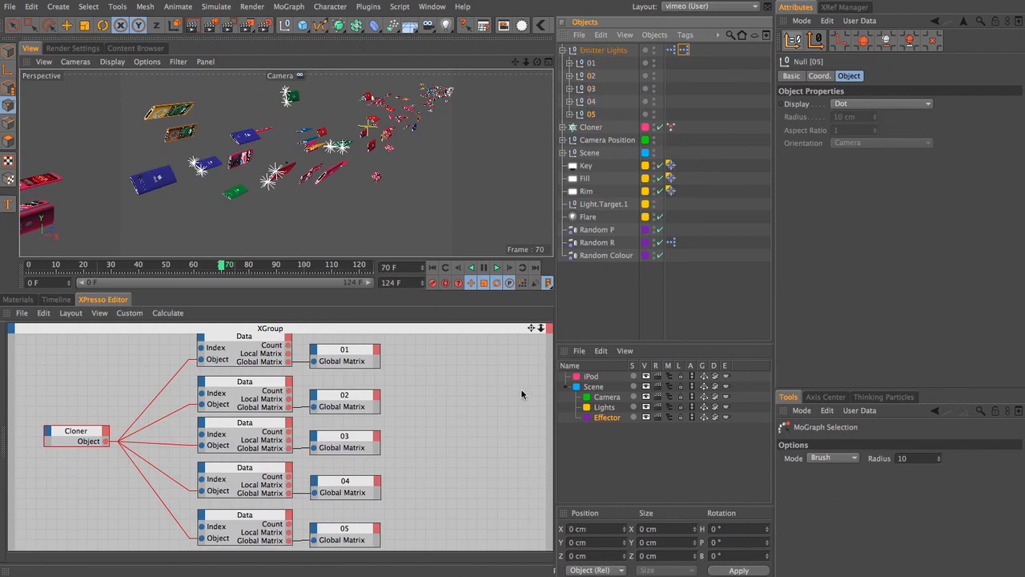
pyautogui.click(235, 342)
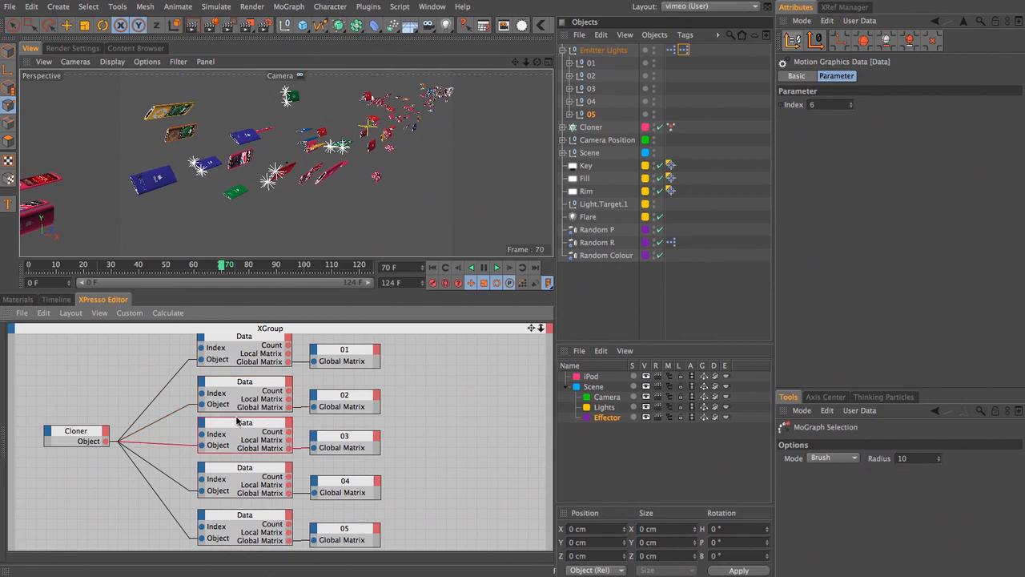
pyautogui.click(237, 470)
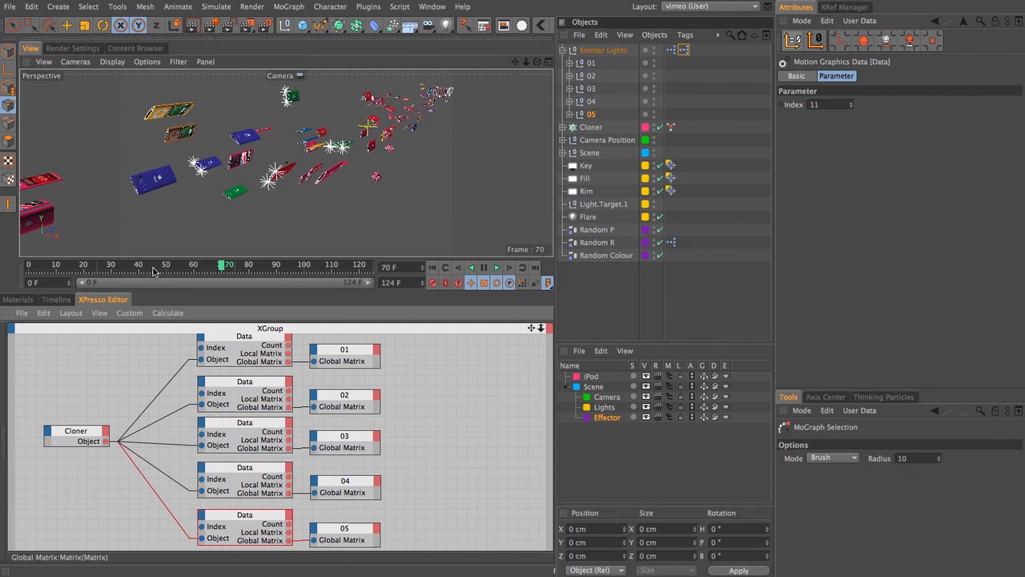
# Move the playhead to frame 95 and check nulls 01, 02 and 03
pyautogui.moveTo(228, 265); pyautogui.dragTo(294, 265)
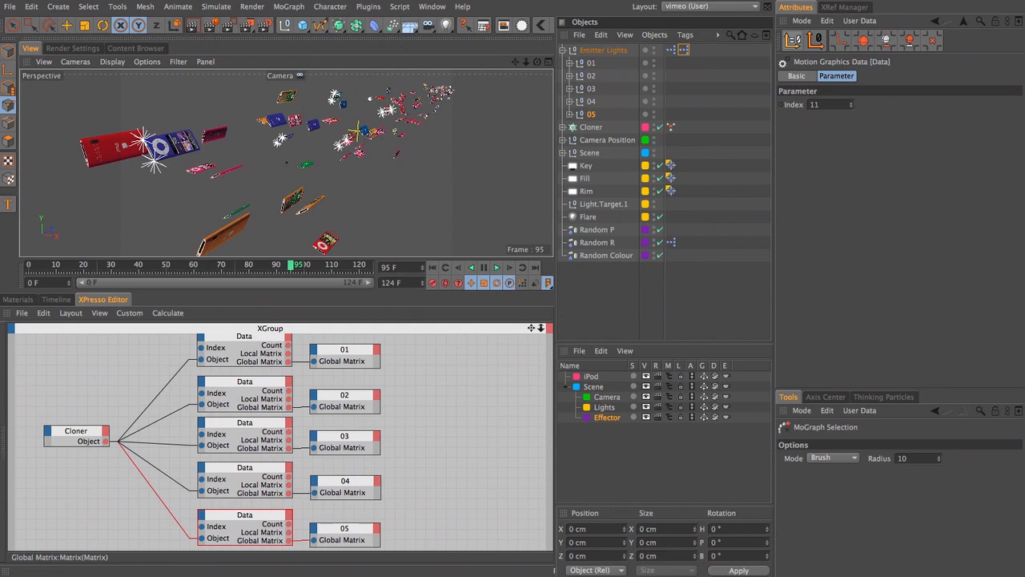
pyautogui.click(591, 66)
pyautogui.click(591, 78)
pyautogui.click(591, 92)
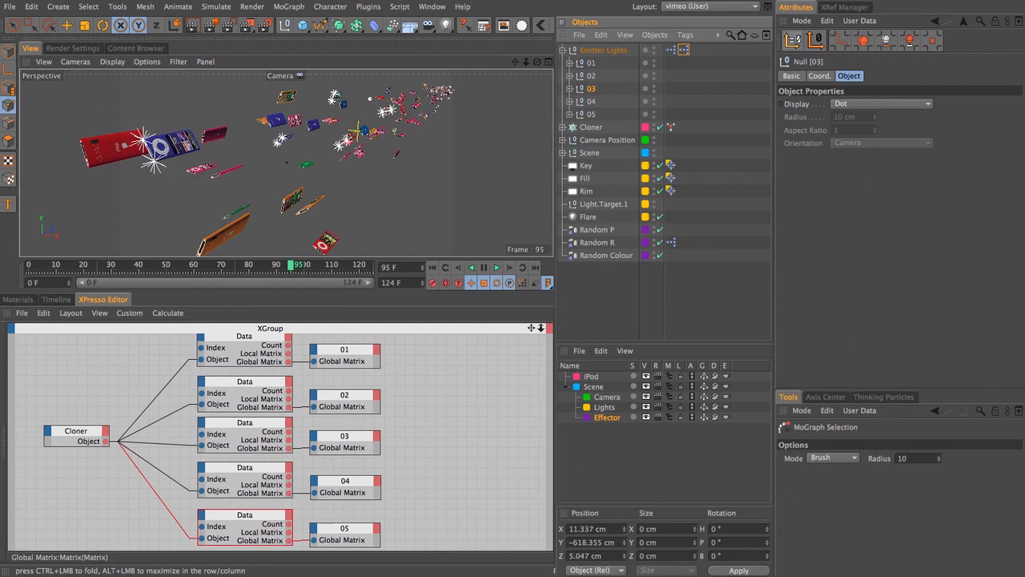
# Set the Timeline to Key Mode with Show Animated and Automatic Mode off, and add nulls 01 to 05 to it
pyautogui.click(589, 66)
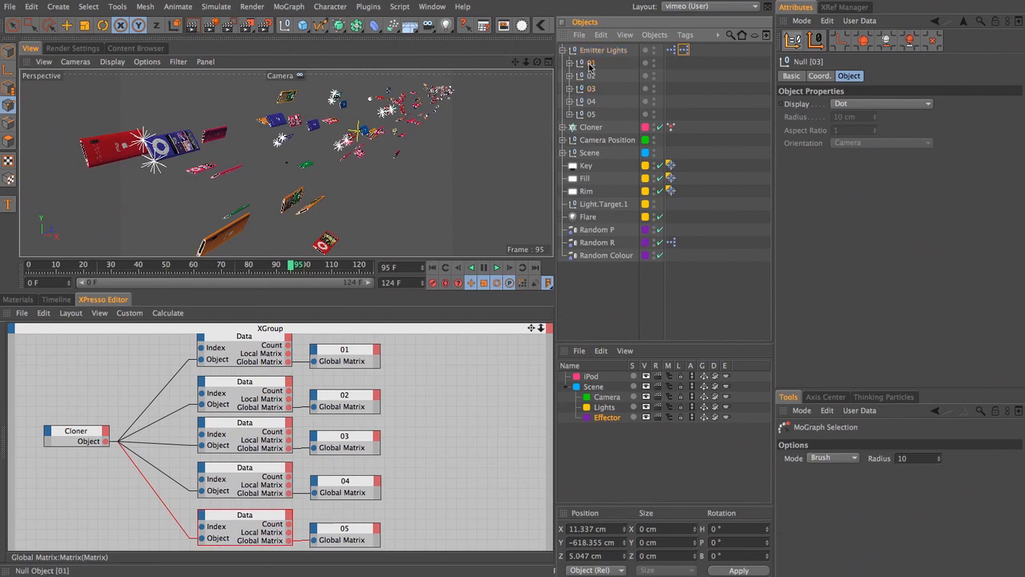
pyautogui.keyDown('shift'); pyautogui.click(588, 117); pyautogui.keyUp('shift')
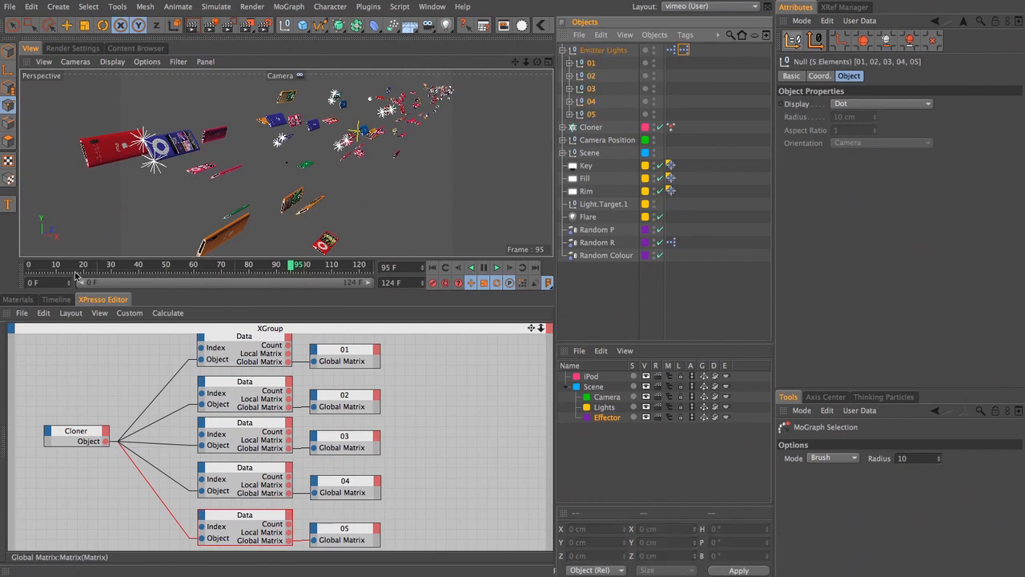
pyautogui.click(46, 301)
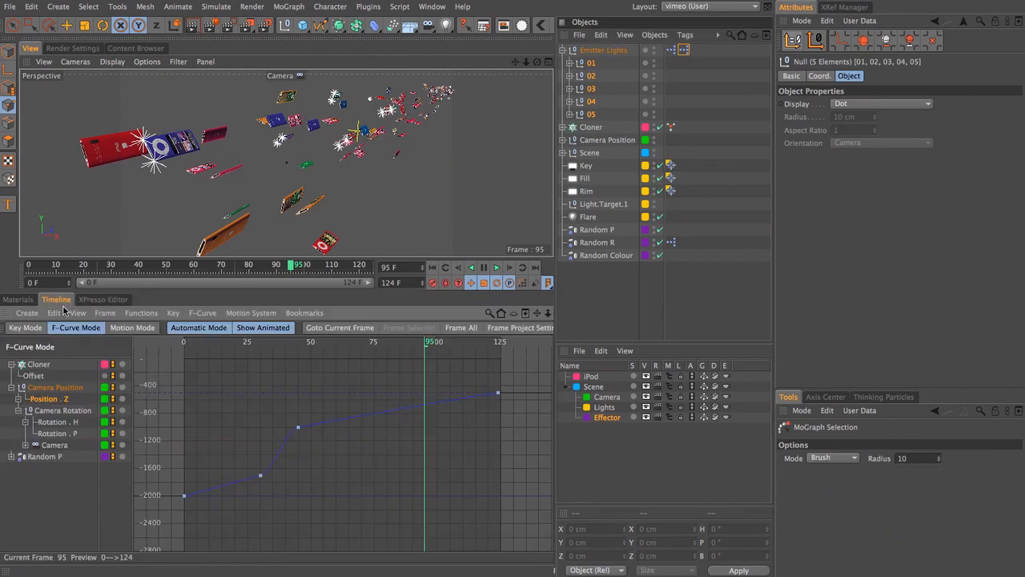
pyautogui.click(26, 329)
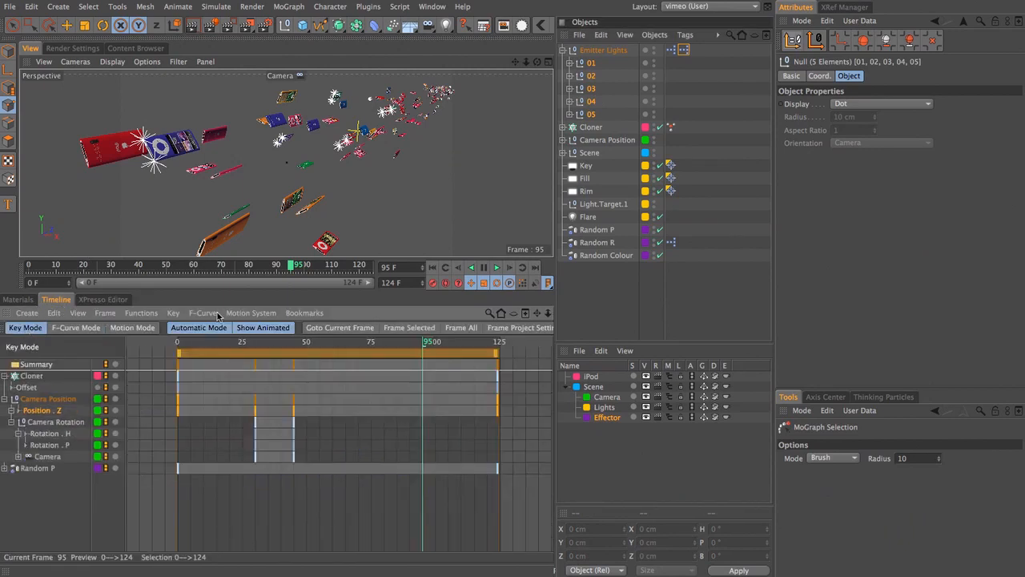
pyautogui.click(262, 328)
pyautogui.click(199, 327)
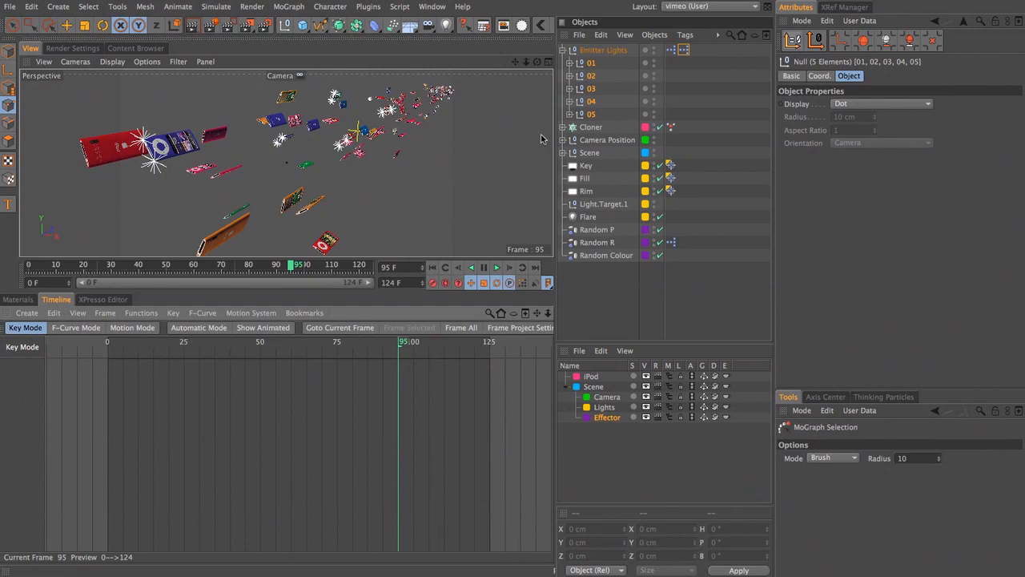
pyautogui.moveTo(589, 67); pyautogui.dragTo(29, 388)
pyautogui.moveTo(40, 464); pyautogui.dragTo(13, 354)
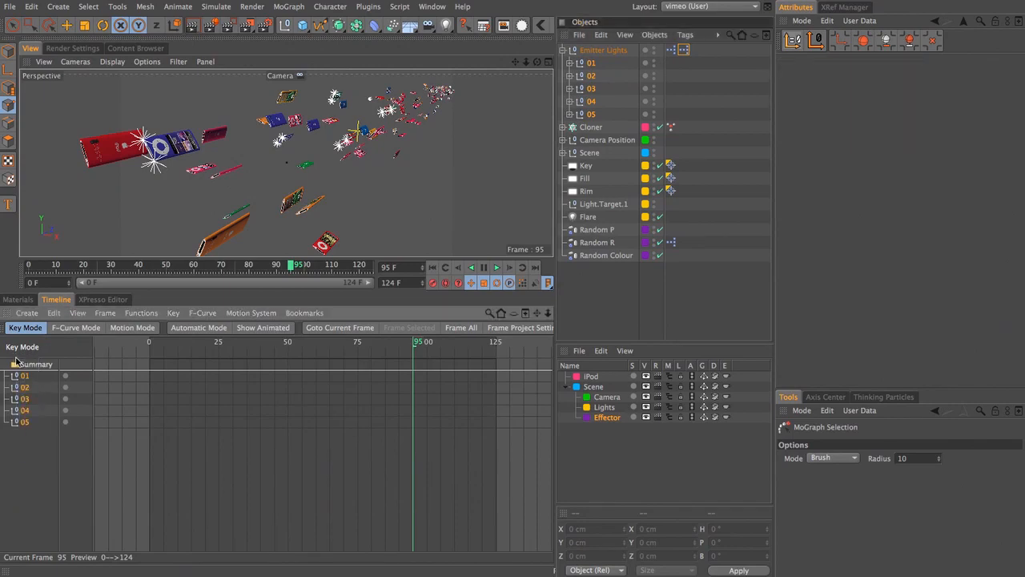
# Save the project
pyautogui.click(147, 317)
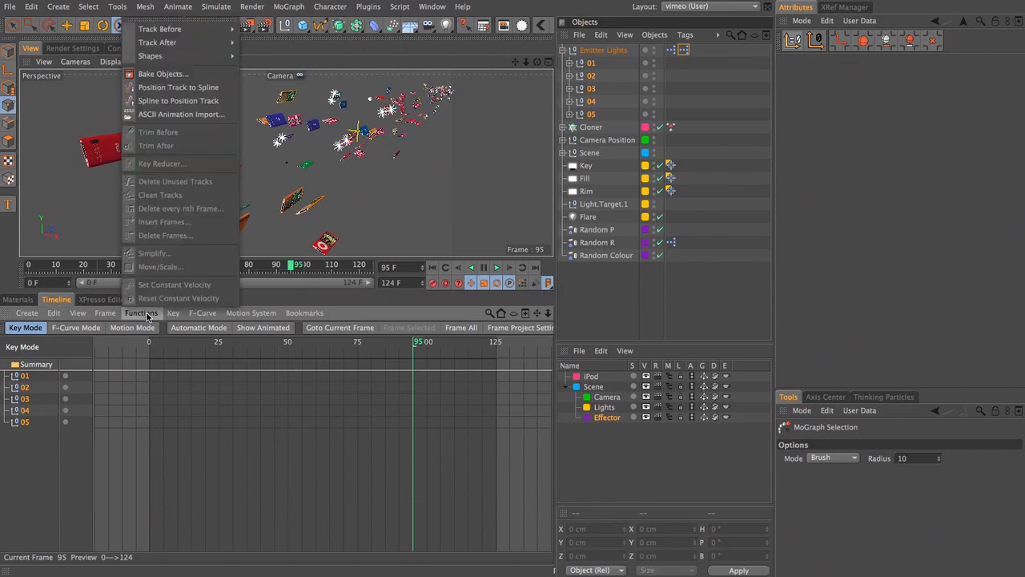
pyautogui.click(144, 74)
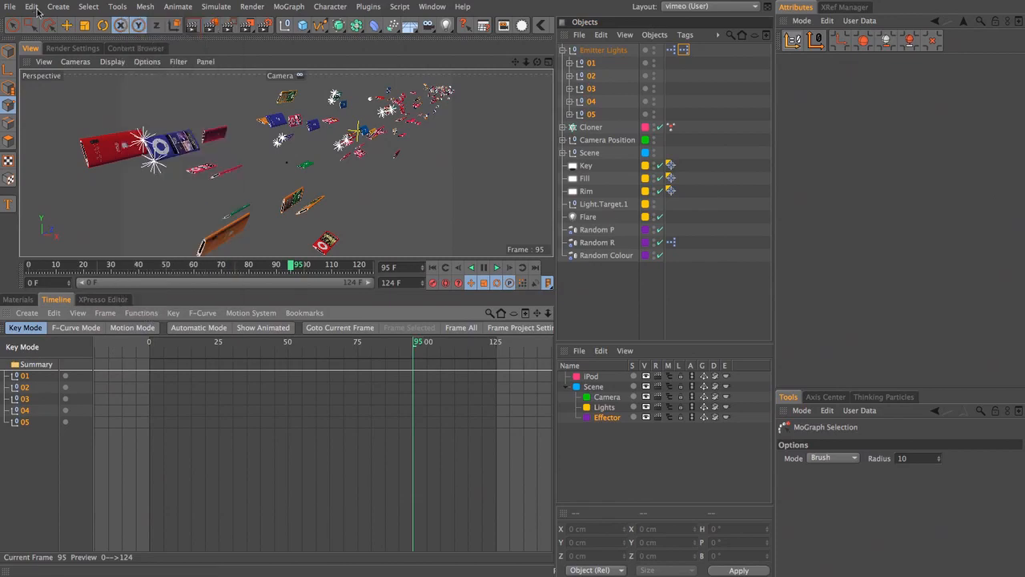
pyautogui.click(10, 6)
pyautogui.click(48, 142)
# Bake position and rotation of nulls 01 to 05 over frames 0 to 124, with Bake Expressions and Clean Tracks on, Create Copy and Parameter off
pyautogui.click(130, 314)
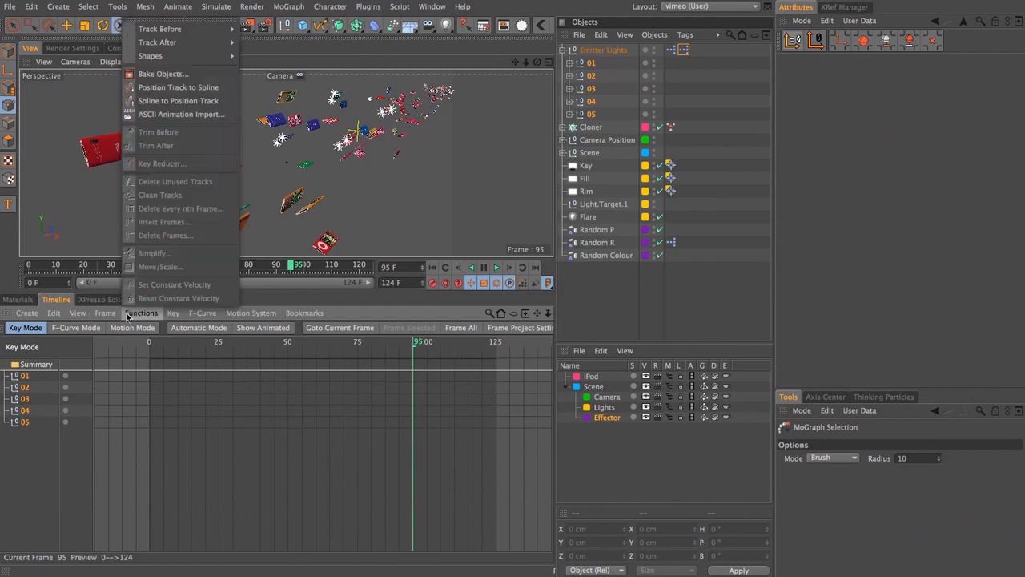
pyautogui.click(178, 74)
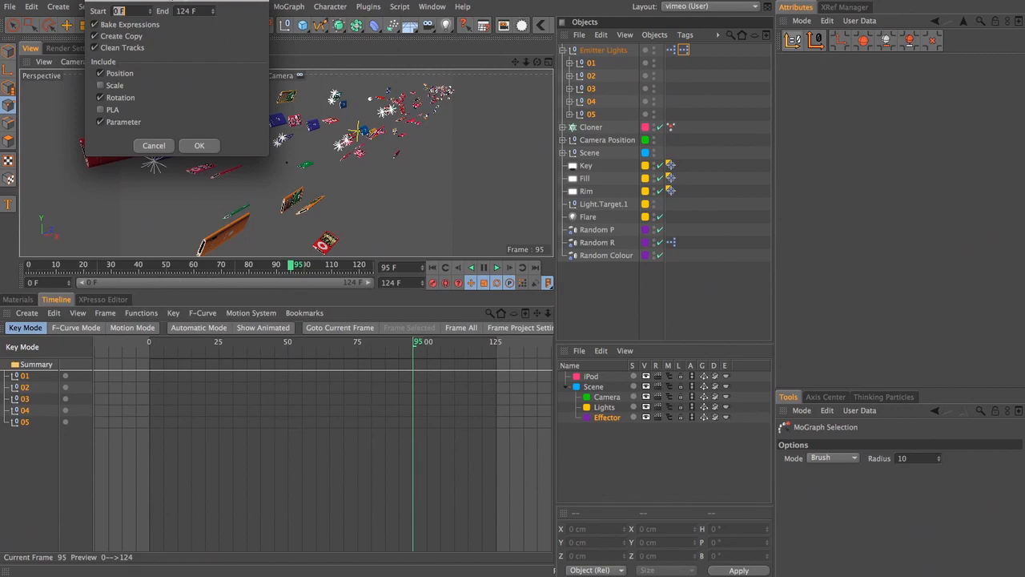
pyautogui.click(237, 247)
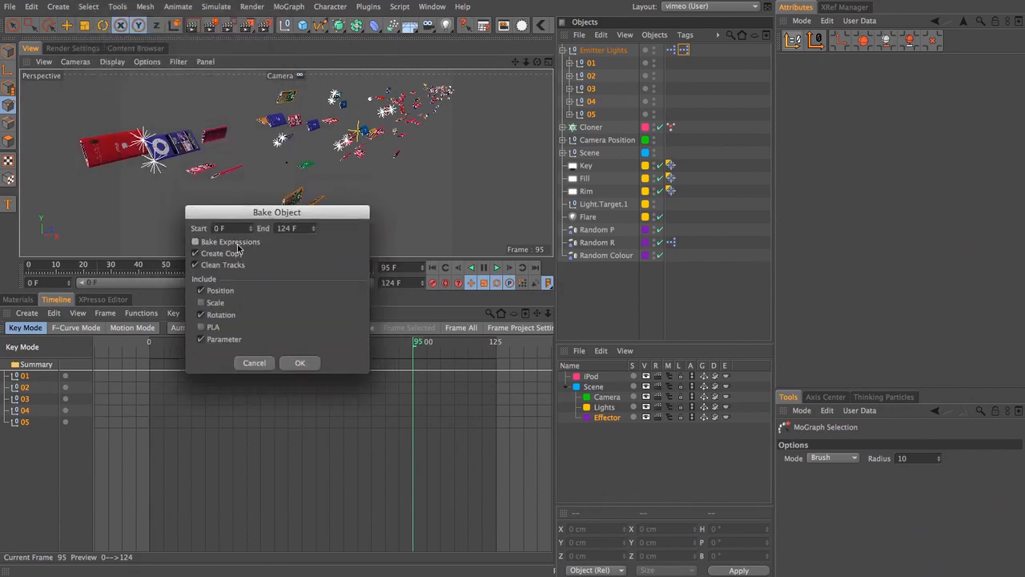
pyautogui.click(237, 244)
pyautogui.click(197, 253)
pyautogui.click(200, 339)
pyautogui.moveTo(308, 213); pyautogui.dragTo(338, 73)
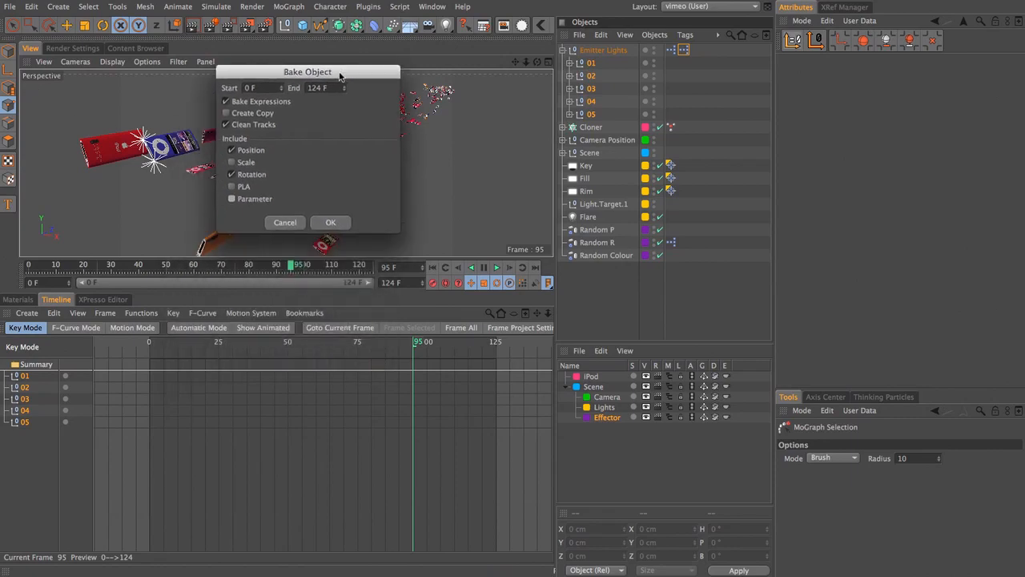
pyautogui.click(333, 221)
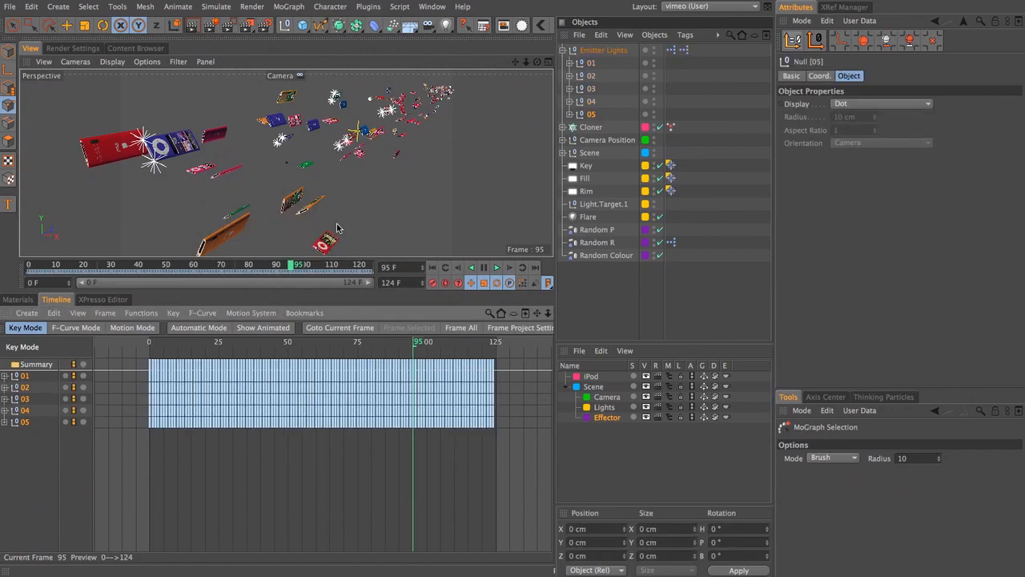
# Check the baked motion path of each null from 01 to 05 in the viewport, and deselect everything
pyautogui.click(591, 62)
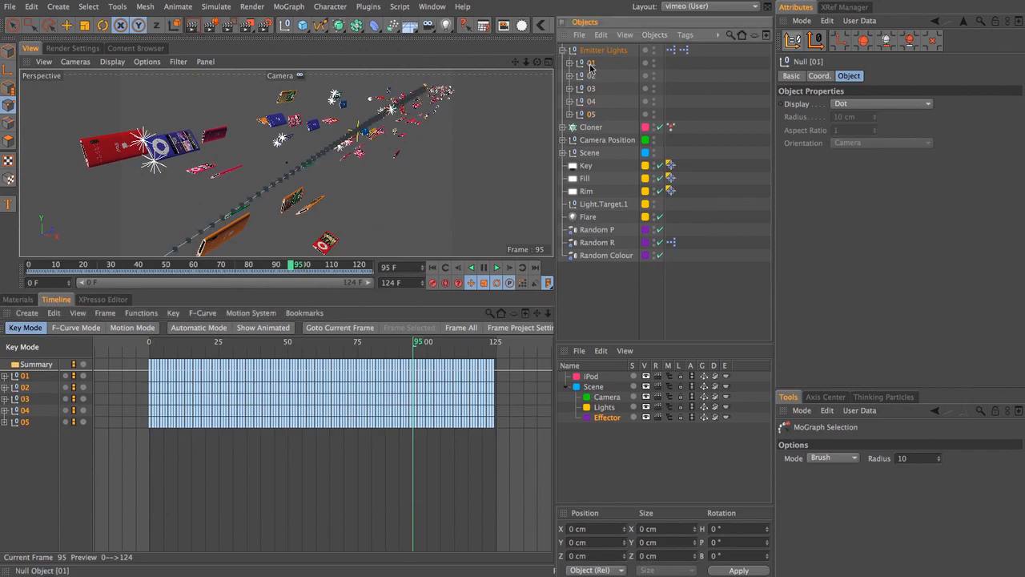
pyautogui.click(592, 76)
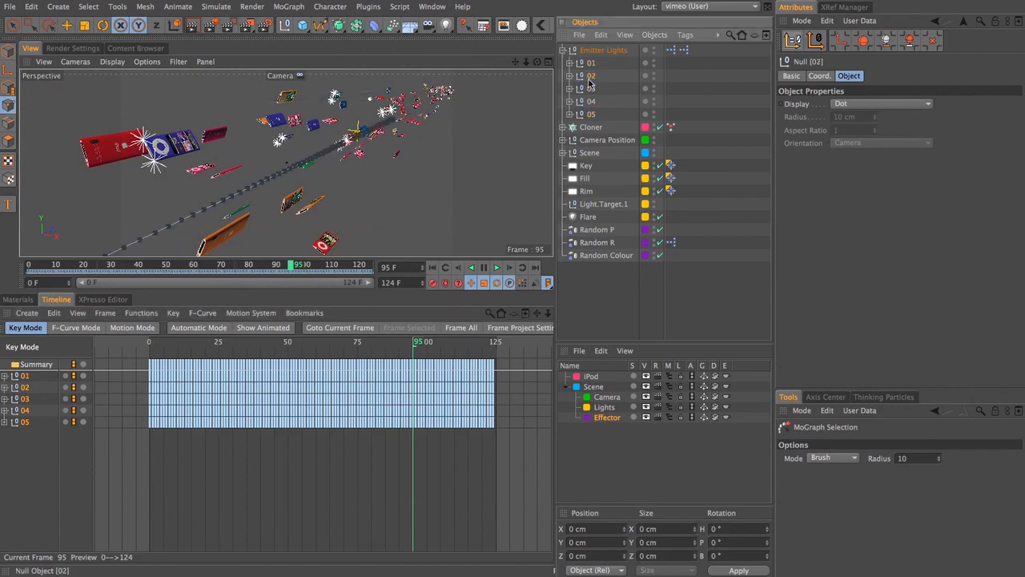
pyautogui.click(591, 88)
pyautogui.click(591, 100)
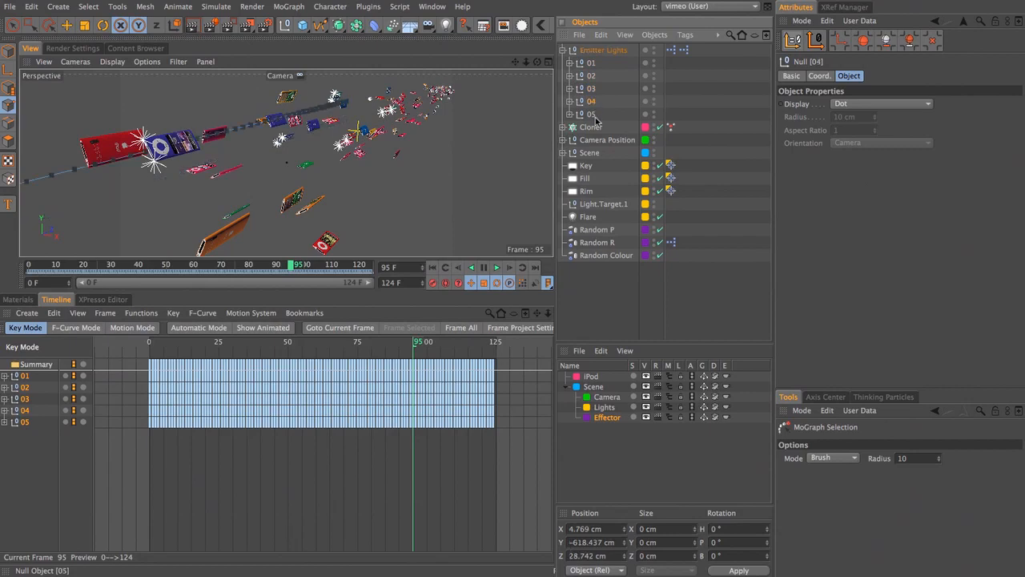
pyautogui.click(591, 114)
pyautogui.click(606, 323)
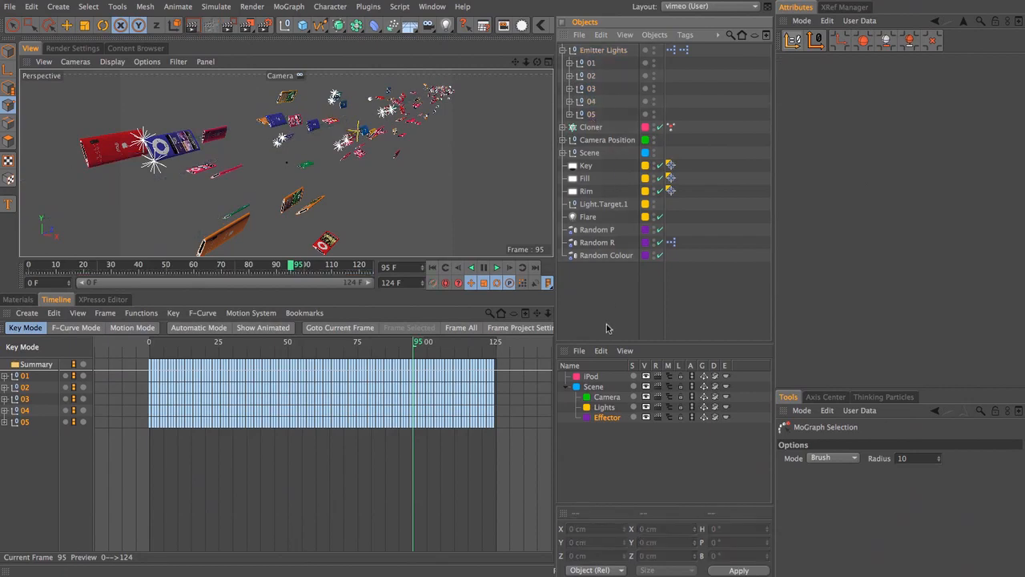
# Save the project again and check the Compositing Project File section of the render settings
pyautogui.click(10, 7)
pyautogui.click(22, 150)
pyautogui.moveTo(369, 293); pyautogui.dragTo(372, 377)
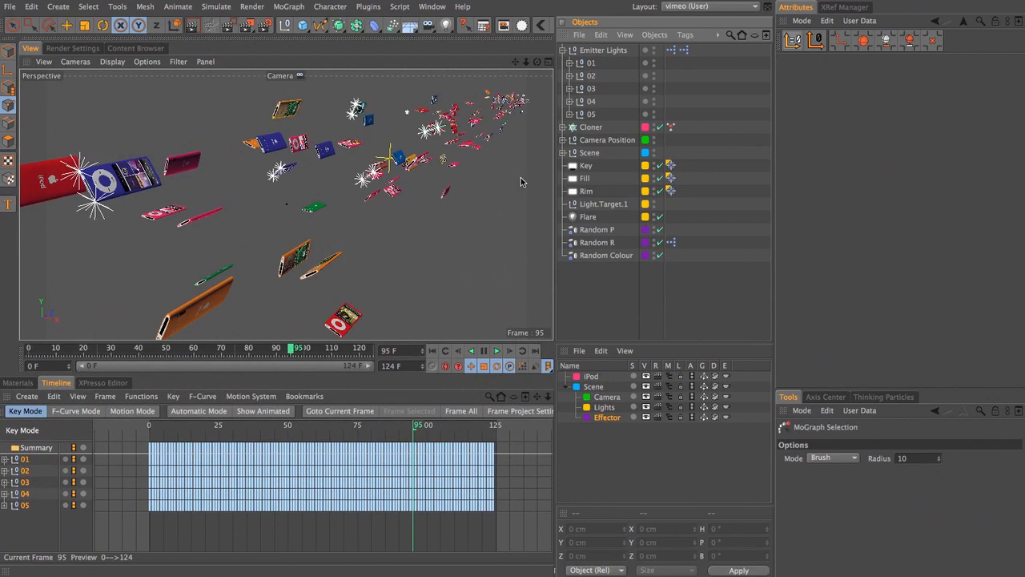
pyautogui.click(71, 49)
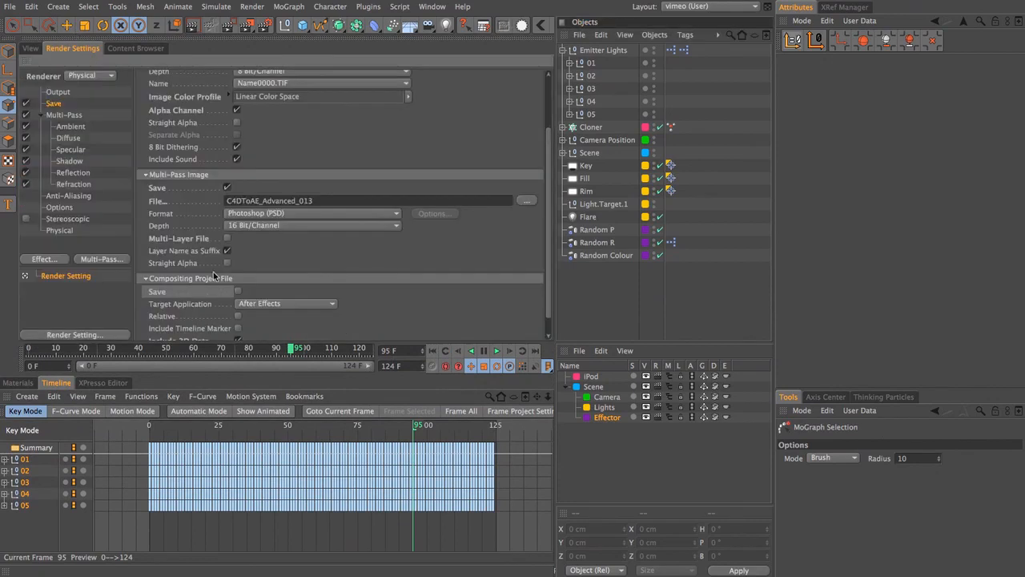
pyautogui.click(32, 49)
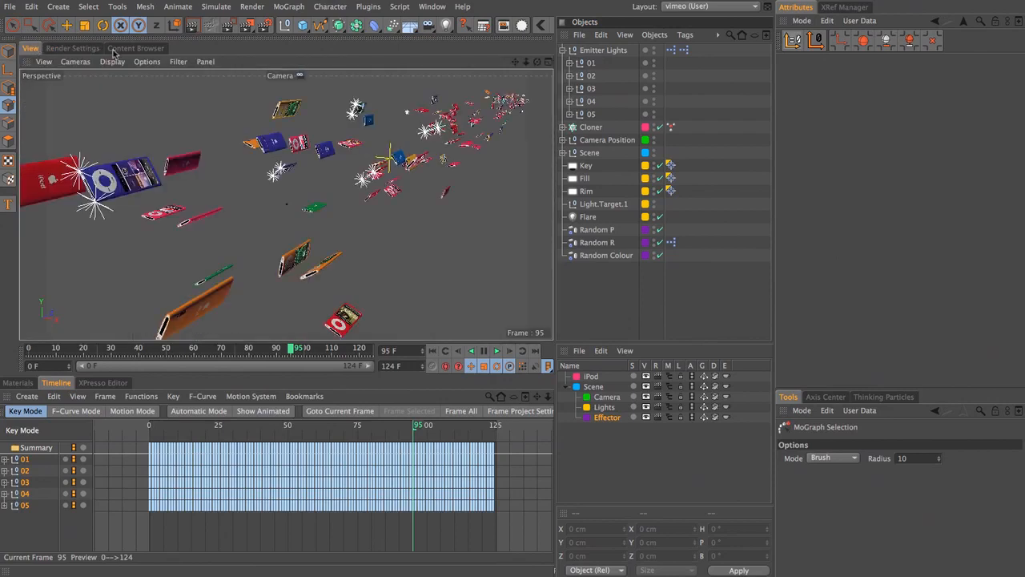
# Delete the Cloner, the three Random effectors and the Scene group from the object hierarchy, and expand the Camera Position null
pyautogui.click(595, 129)
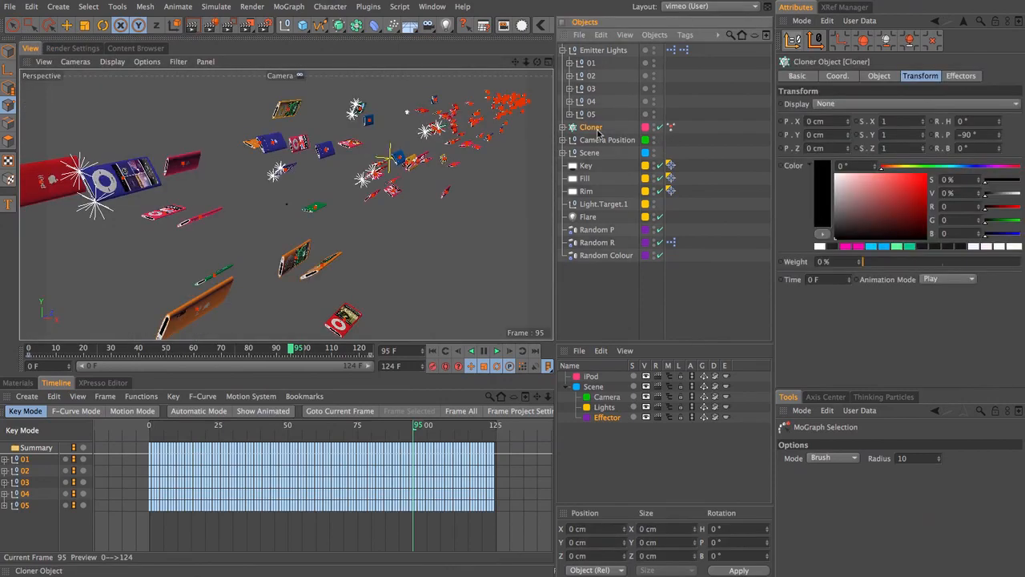
pyautogui.press('Delete')
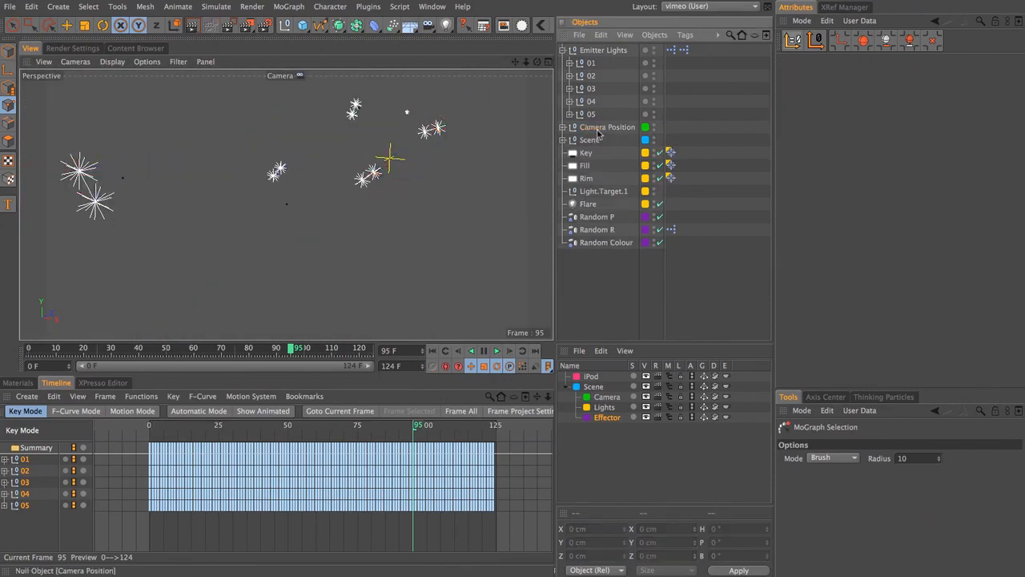
pyautogui.moveTo(605, 293); pyautogui.dragTo(588, 219)
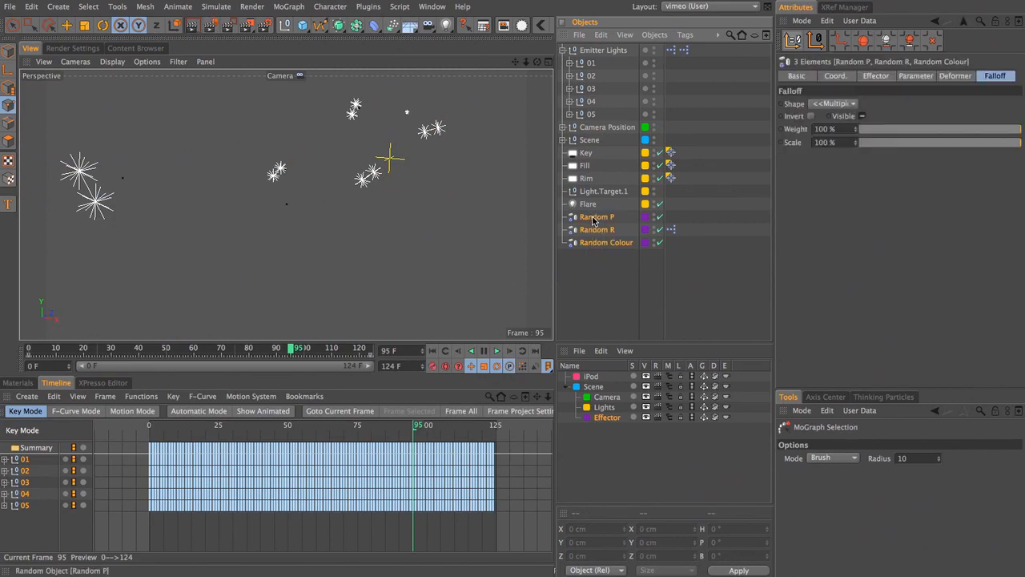
pyautogui.press('Delete')
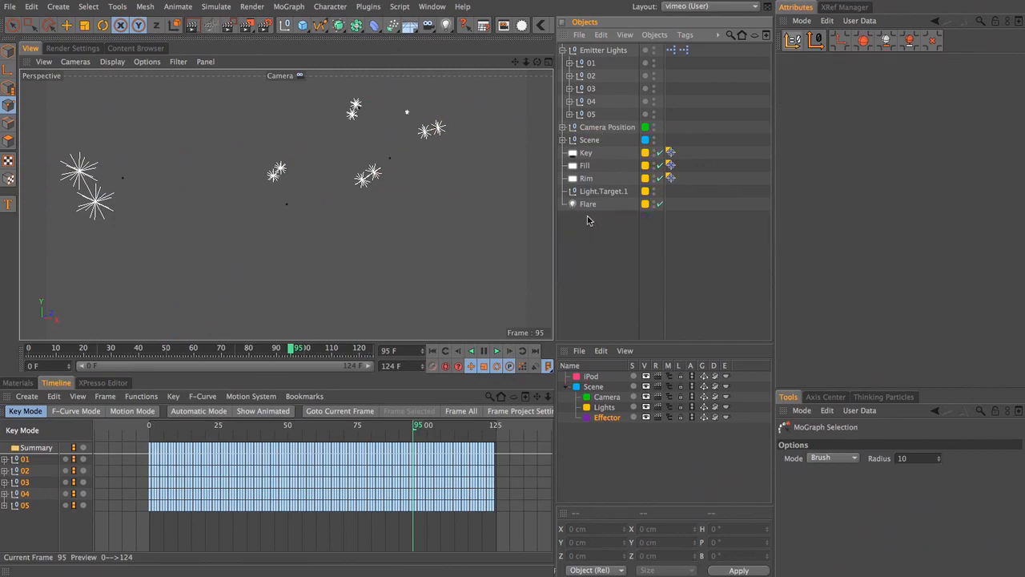
pyautogui.click(563, 140)
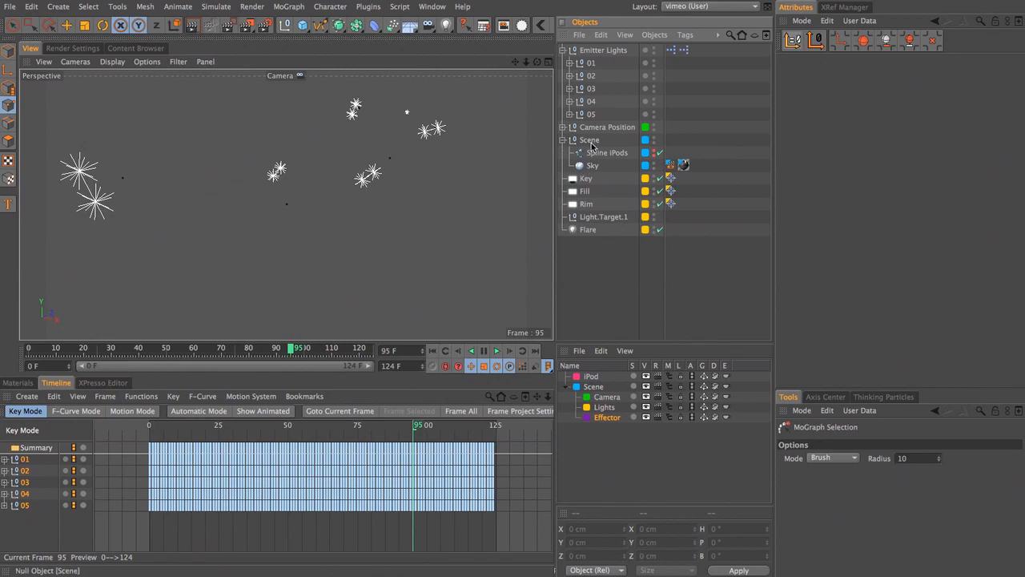
pyautogui.click(591, 143)
pyautogui.press('Delete')
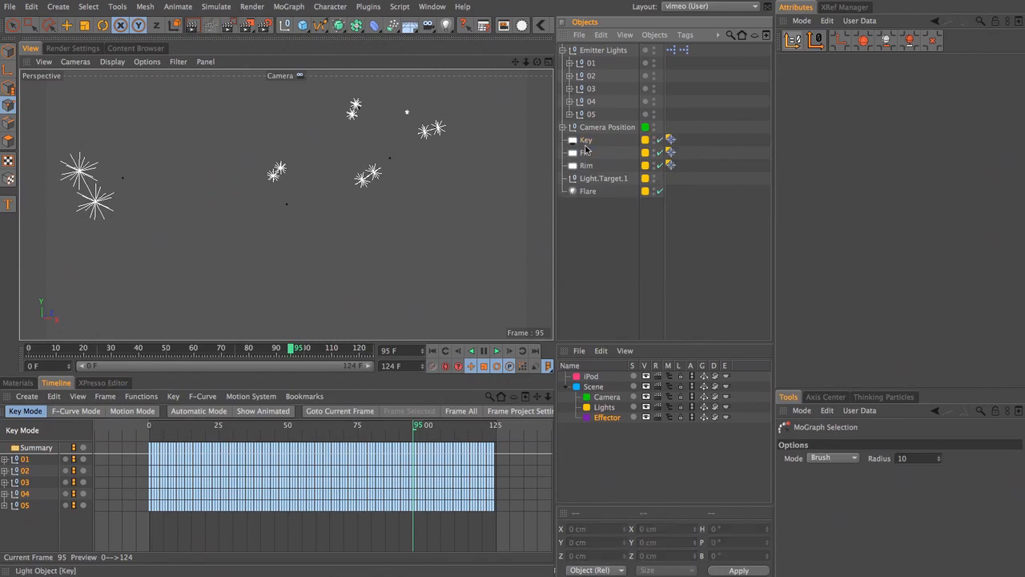
pyautogui.click(564, 127)
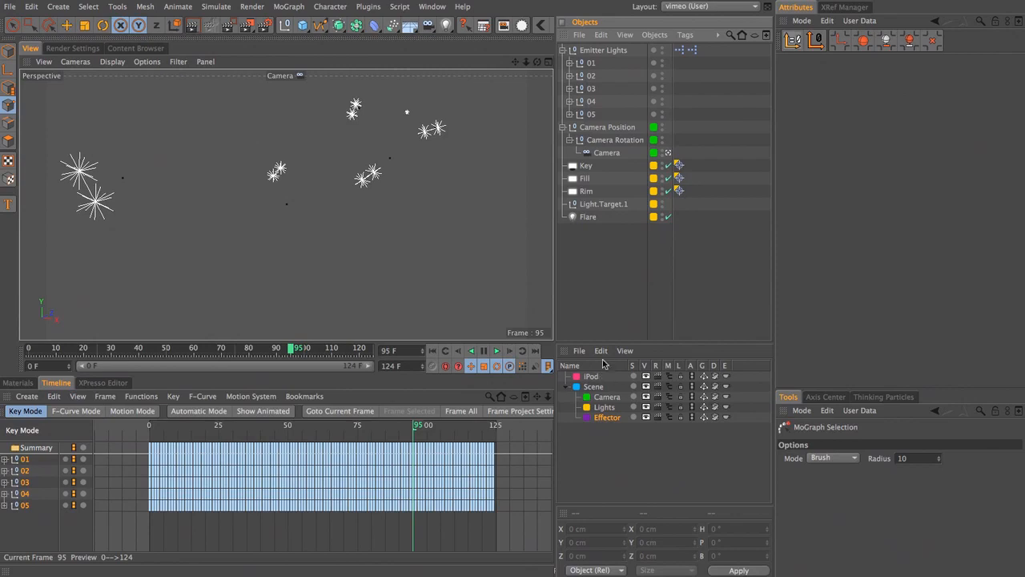
# Check the multi-pass and save settings, and save the After Effects compositing project file as C4DToAE_Advanced_019.aec in the 009 folder with 3D data included
pyautogui.click(71, 48)
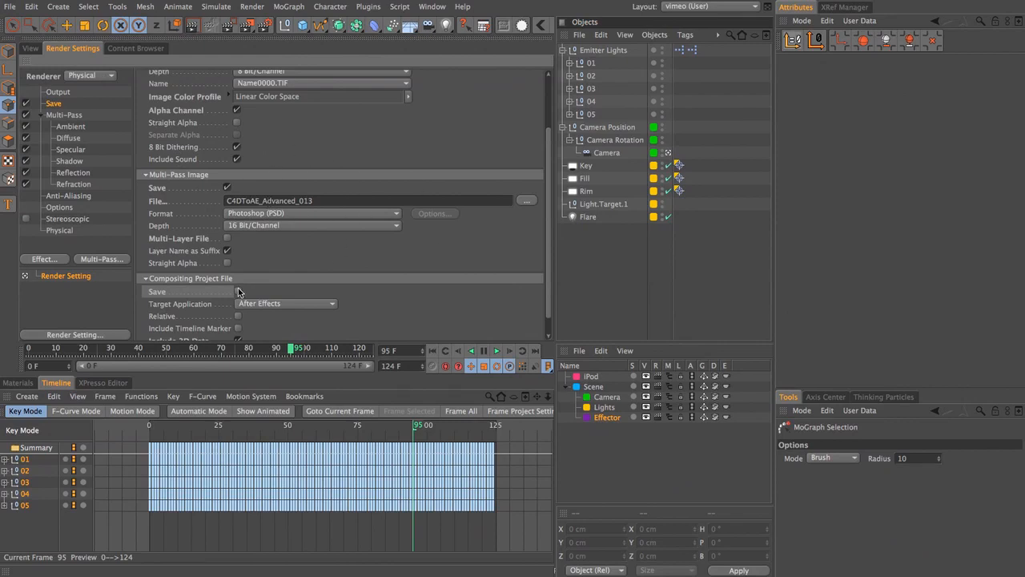
pyautogui.click(73, 116)
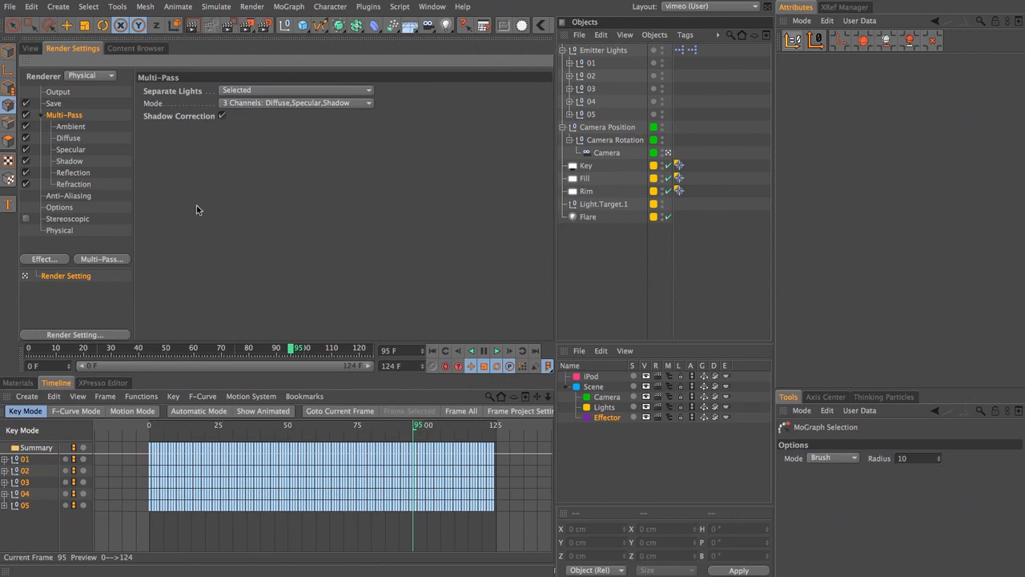
pyautogui.click(53, 104)
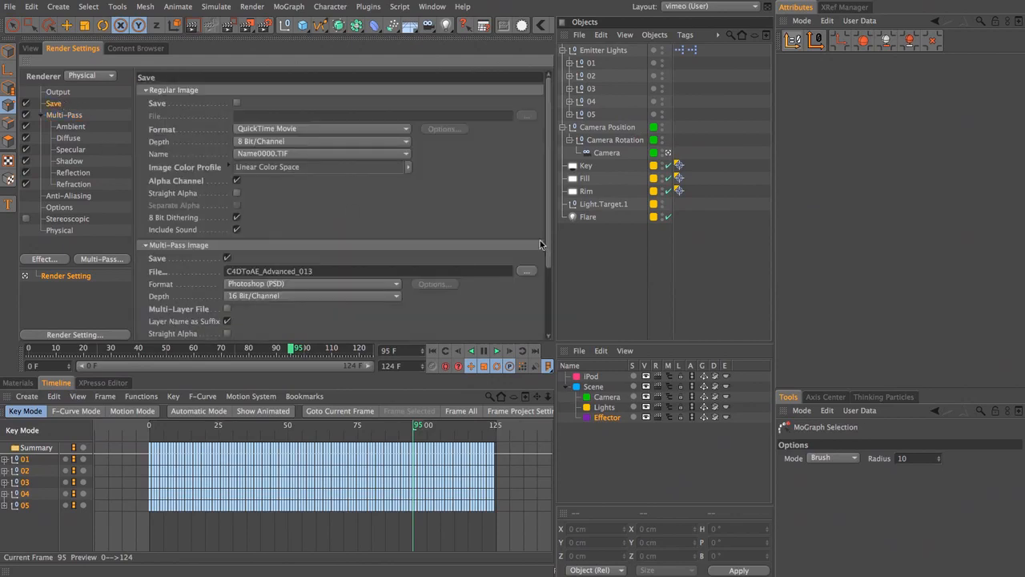
pyautogui.moveTo(548, 244); pyautogui.dragTo(562, 323)
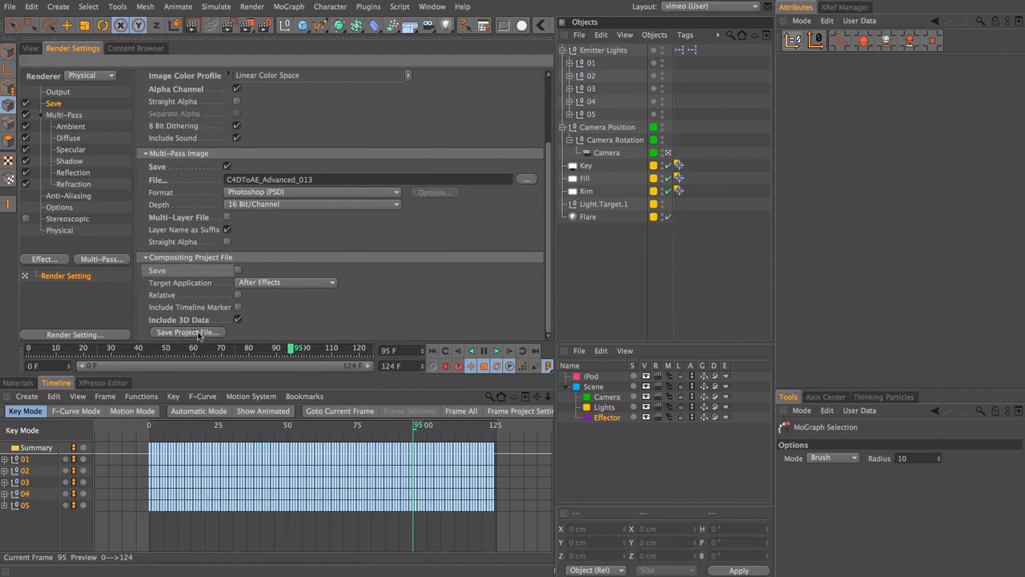
pyautogui.click(186, 333)
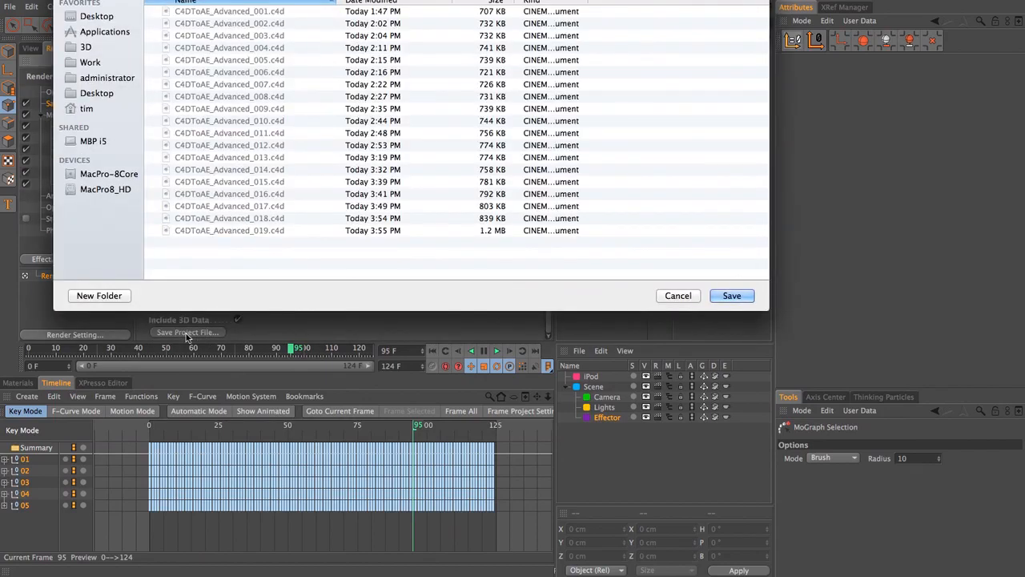
pyautogui.click(278, 1)
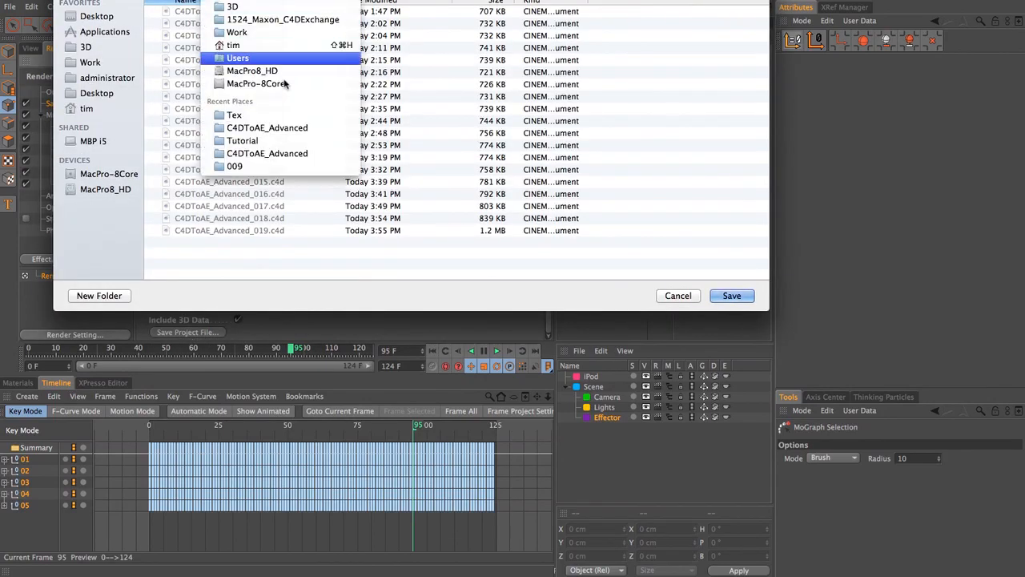
pyautogui.click(294, 166)
pyautogui.moveTo(504, 12); pyautogui.dragTo(520, 44)
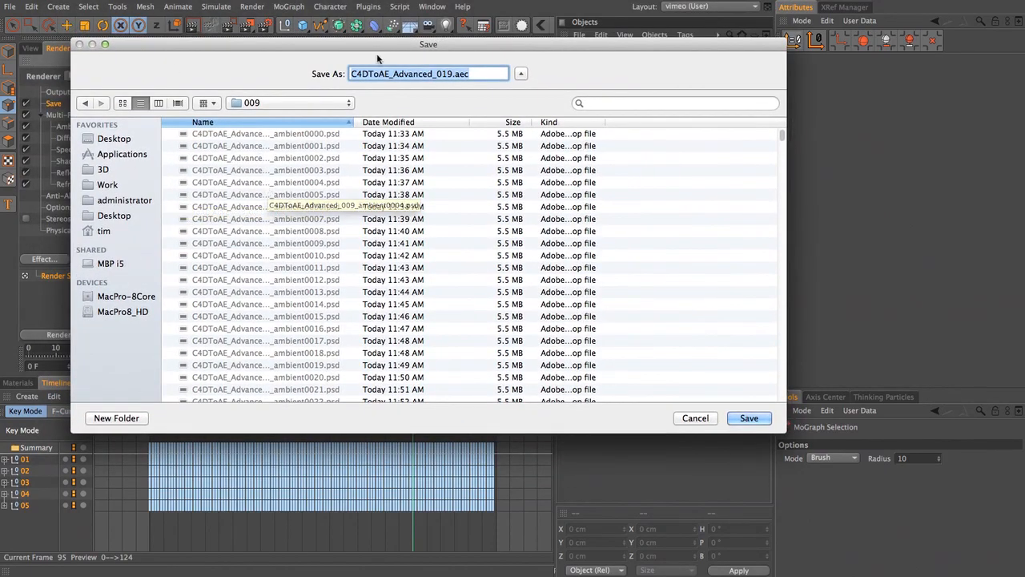
pyautogui.moveTo(354, 124); pyautogui.dragTo(412, 132)
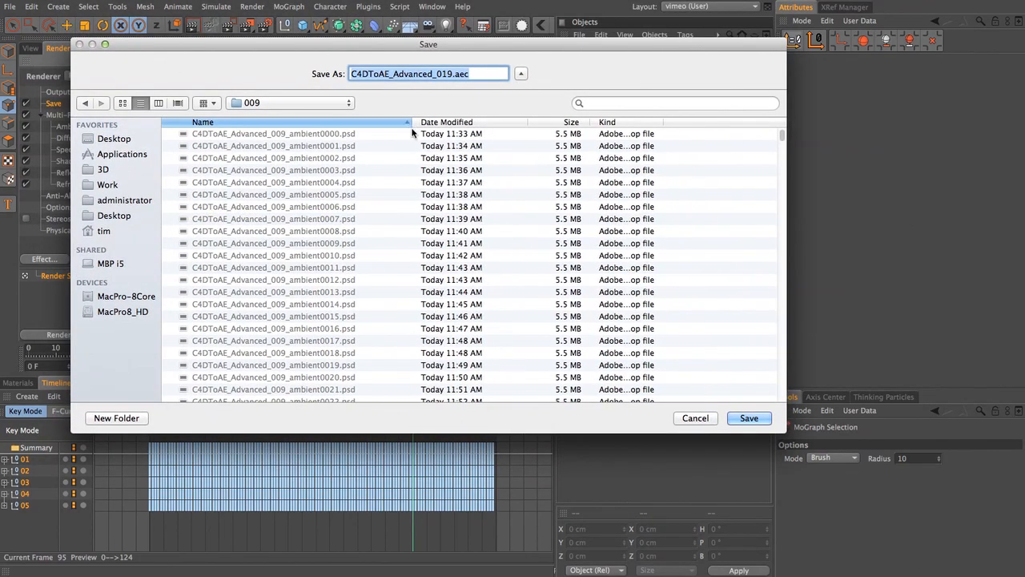
pyautogui.moveTo(786, 136); pyautogui.dragTo(778, 432)
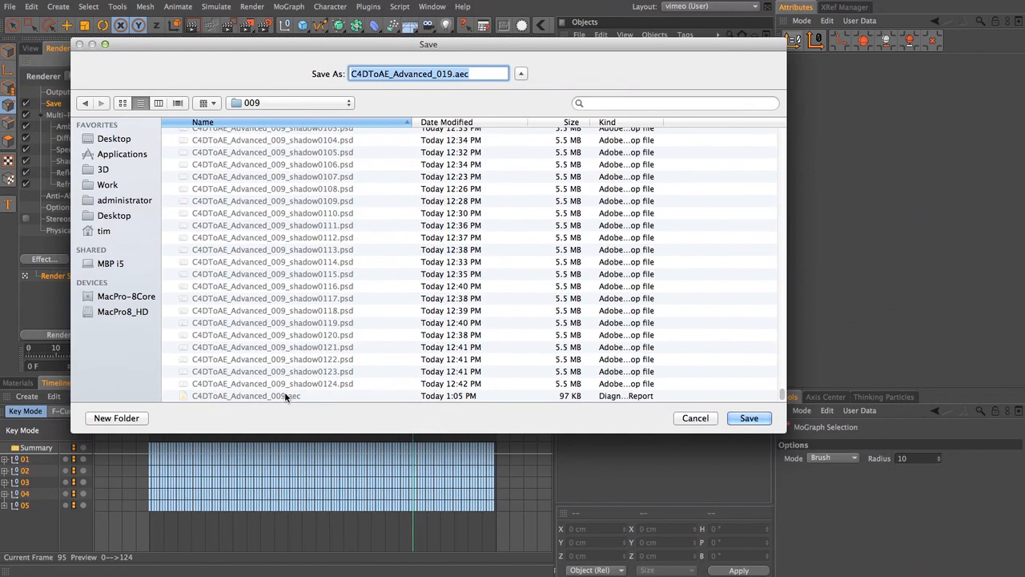
pyautogui.click(749, 418)
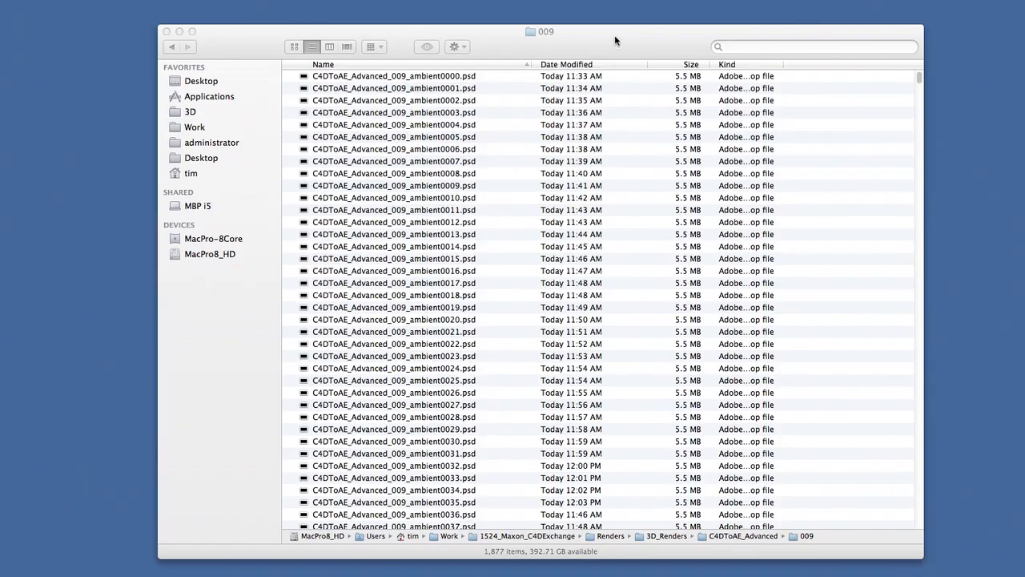
# Switch to Finder and select the exported C4DToAE_Advanced_019.aec file in the 009 folder
pyautogui.moveTo(614, 35); pyautogui.dragTo(598, 21)
pyautogui.moveTo(902, 69); pyautogui.dragTo(903, 509)
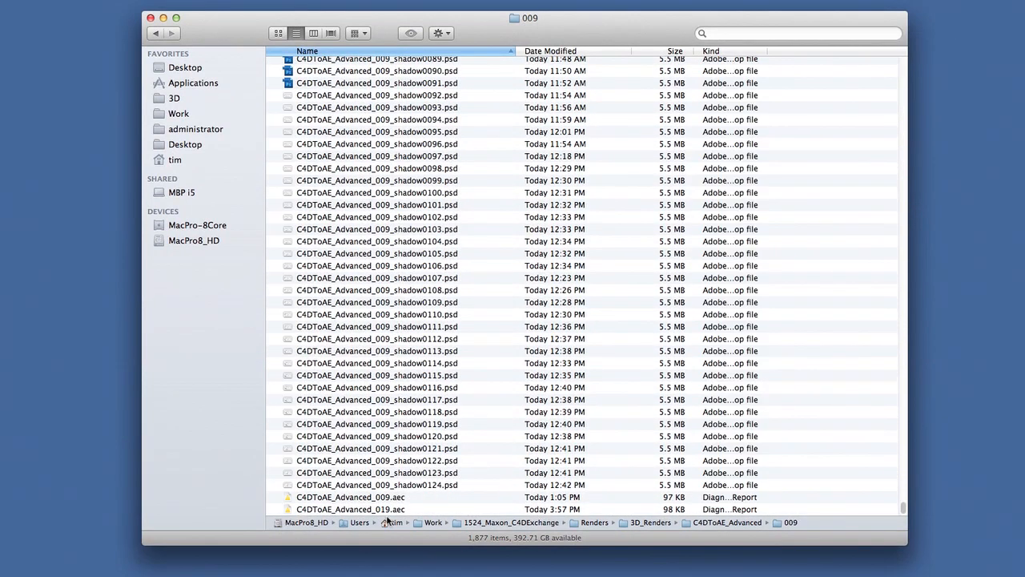
pyautogui.click(681, 509)
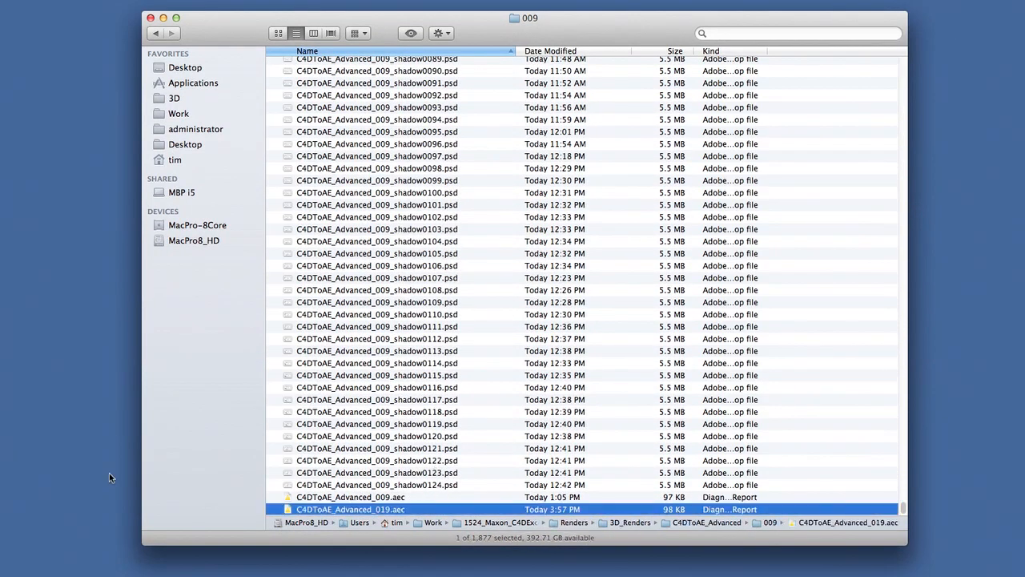
pyautogui.rightClick(318, 509)
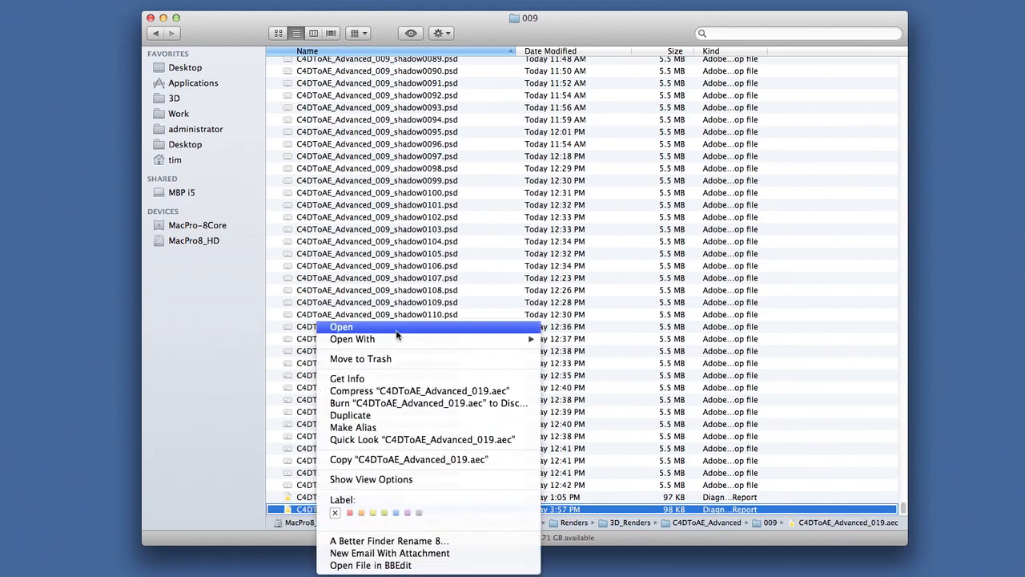
pyautogui.moveTo(393, 343)
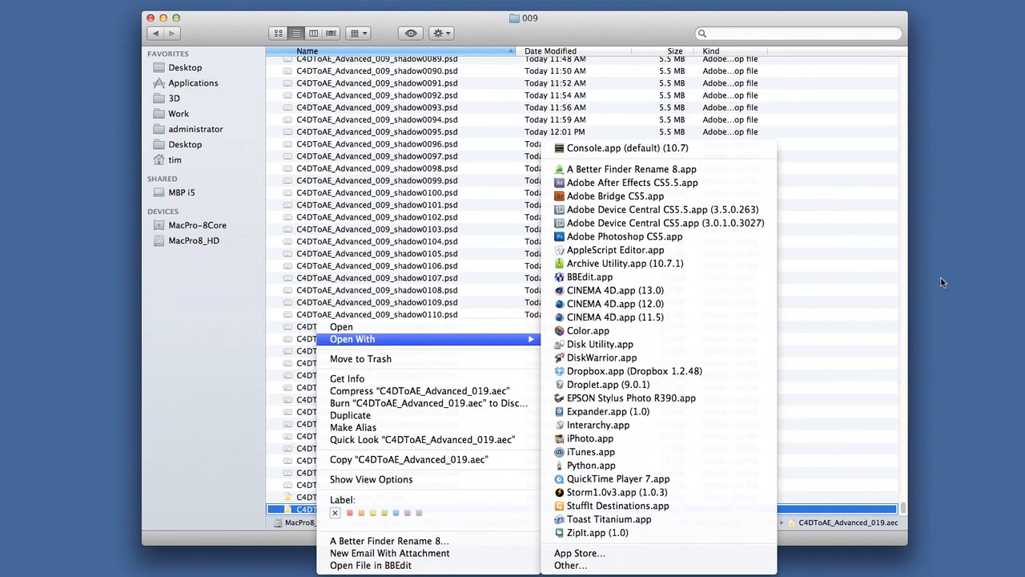
pyautogui.press('Escape')
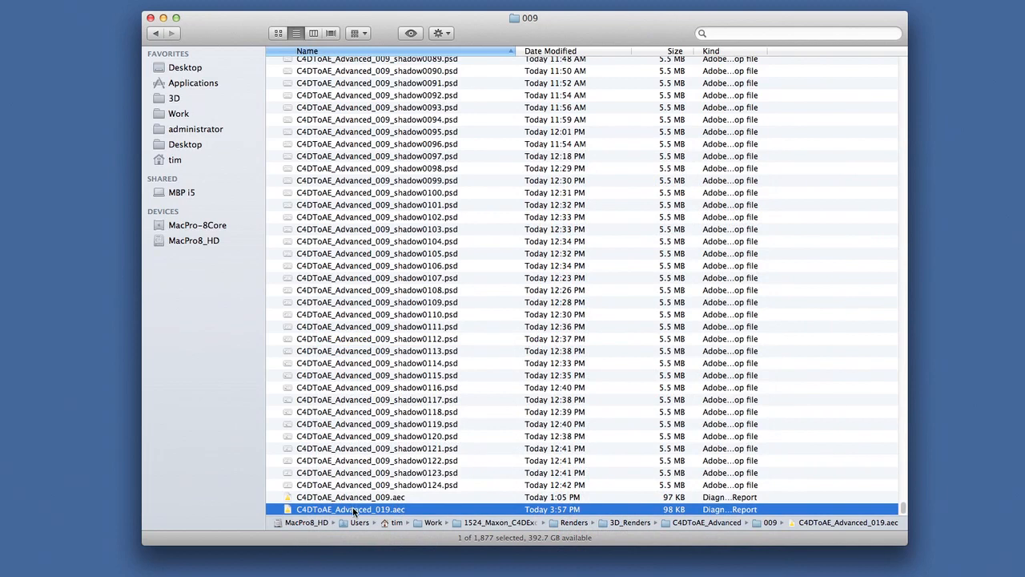
# Open C4DToAE_Advanced_019.aec as plain text in the text editor and enlarge its window
pyautogui.moveTo(613, 570); pyautogui.dragTo(658, 565)
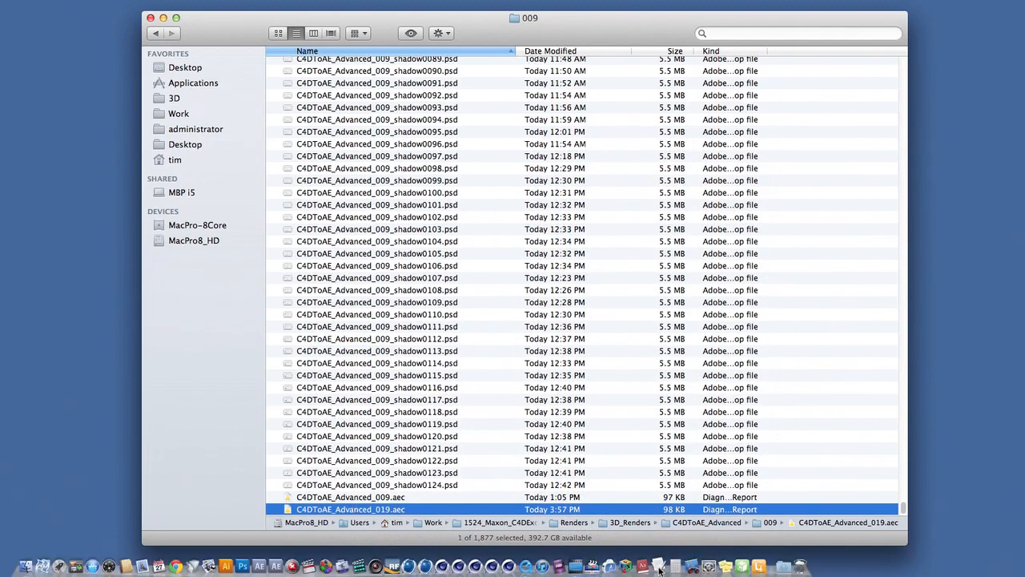
pyautogui.moveTo(209, 0); pyautogui.dragTo(430, 19)
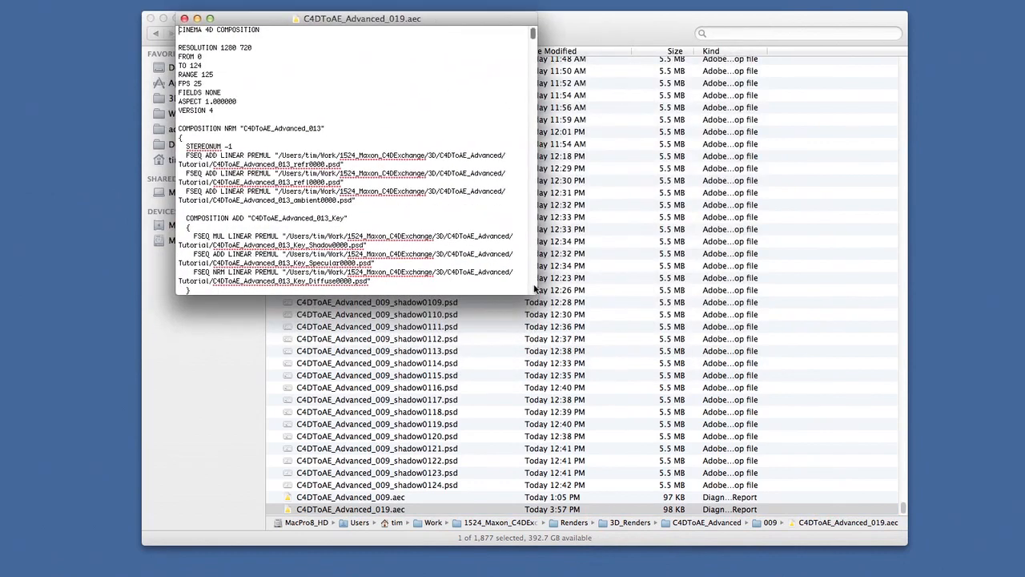
pyautogui.moveTo(534, 294); pyautogui.dragTo(879, 530)
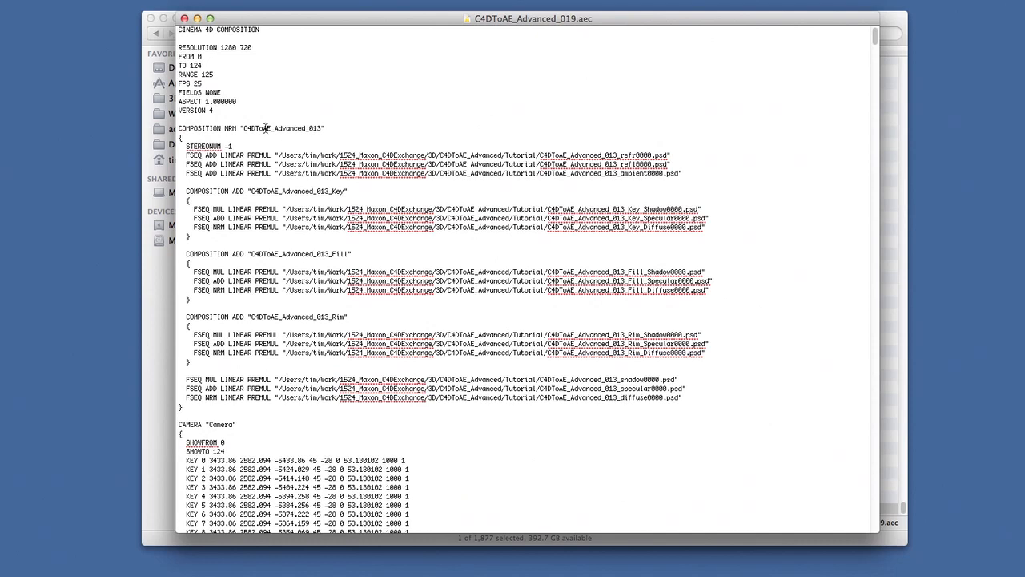
# Examine the .aec file's header, resolution, main composition, Fill and Rim compositions, and the Camera entry
pyautogui.tripleClick(259, 30)
pyautogui.moveTo(253, 47); pyautogui.dragTo(169, 38)
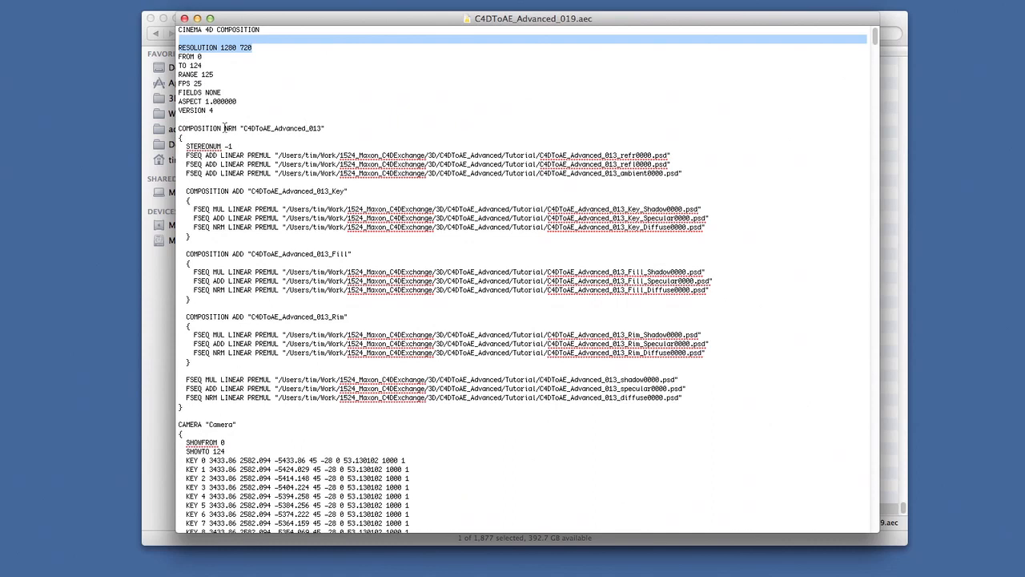
pyautogui.moveTo(179, 129); pyautogui.dragTo(342, 135)
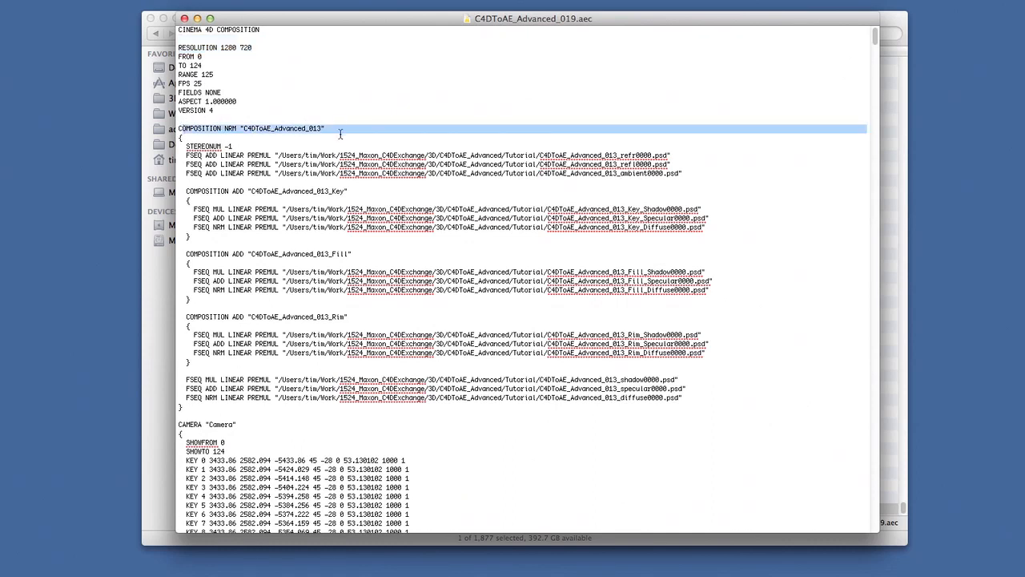
pyautogui.click(310, 254)
pyautogui.click(319, 317)
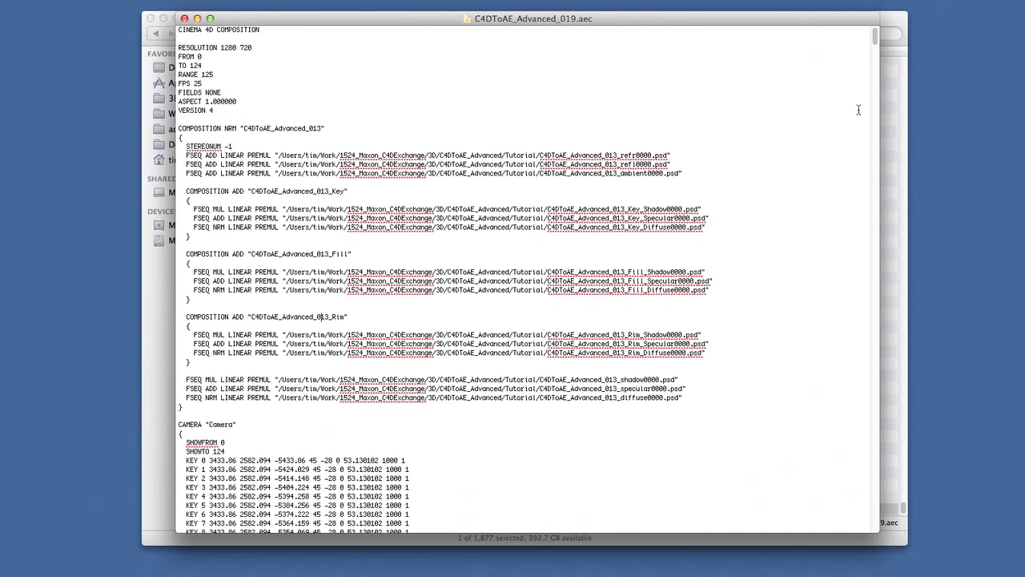
pyautogui.scroll(-5, 878, 48)
pyautogui.scroll(1, 879, 48)
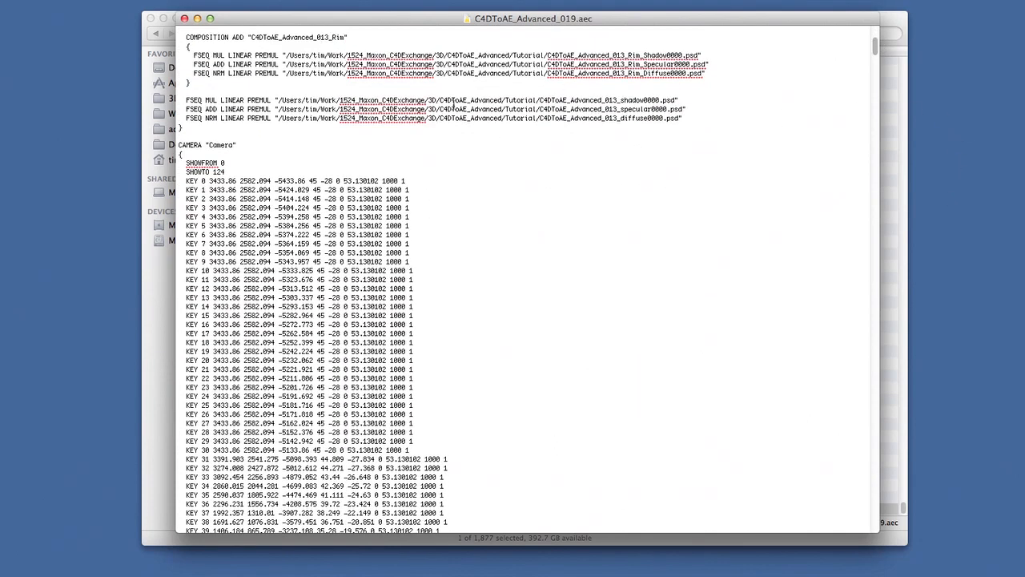
pyautogui.tripleClick(175, 142)
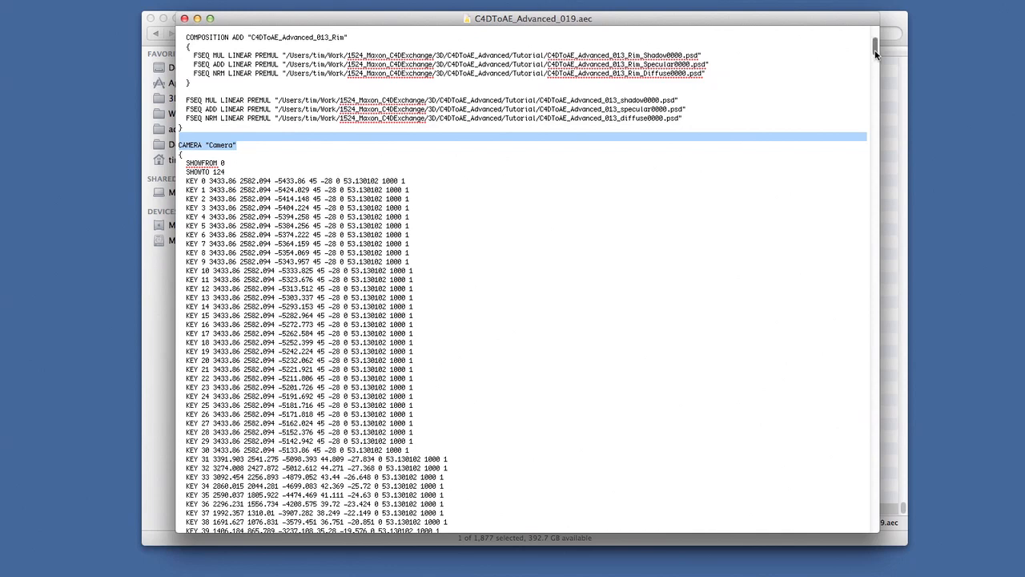
# Examine the keyframe data and light entries through the end of the .aec file, close it and return to the 009 folder
pyautogui.moveTo(877, 53); pyautogui.dragTo(877, 503)
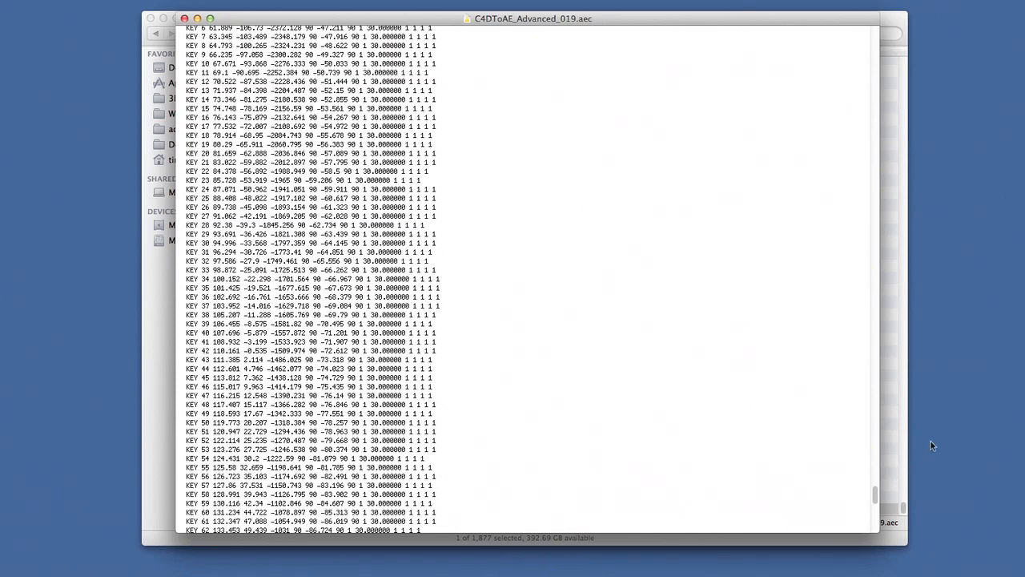
pyautogui.moveTo(877, 490); pyautogui.dragTo(886, 534)
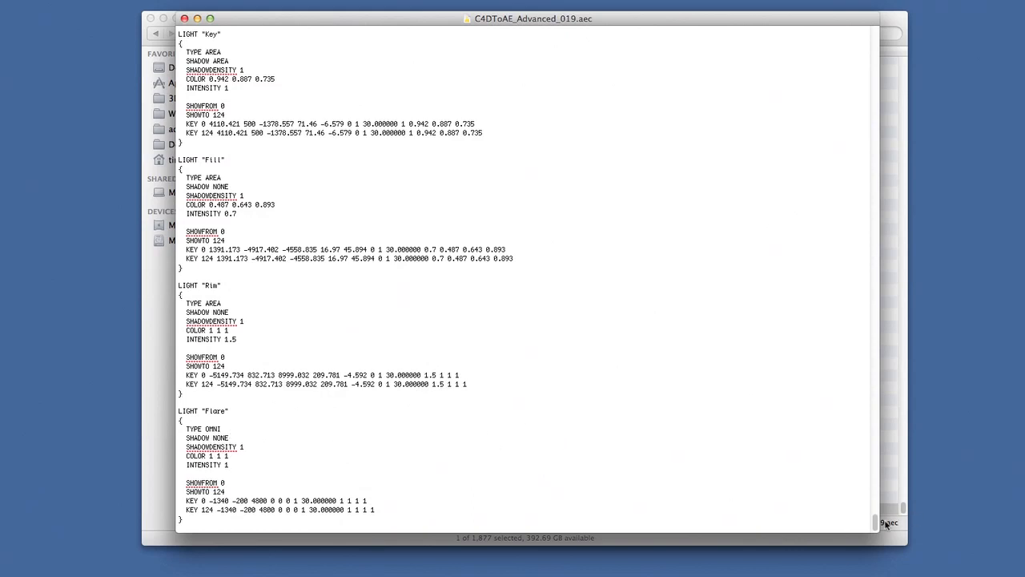
pyautogui.moveTo(876, 525); pyautogui.dragTo(875, 36)
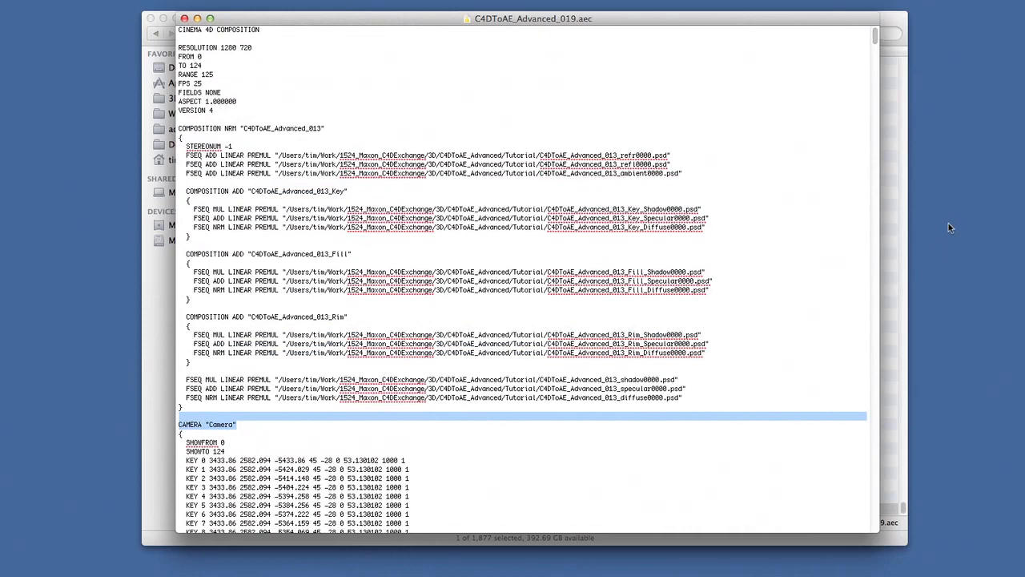
pyautogui.click(184, 18)
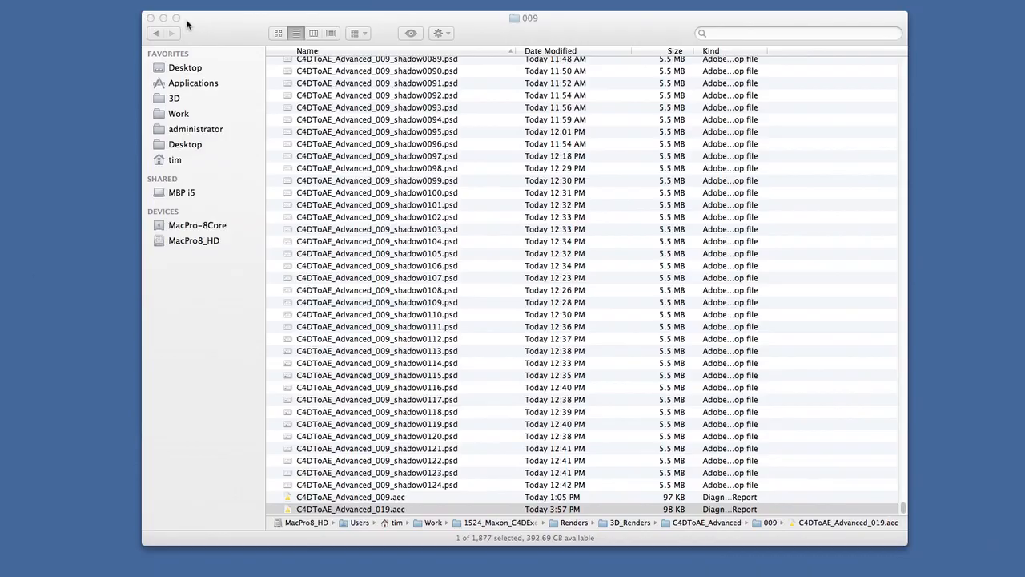
pyautogui.click(478, 22)
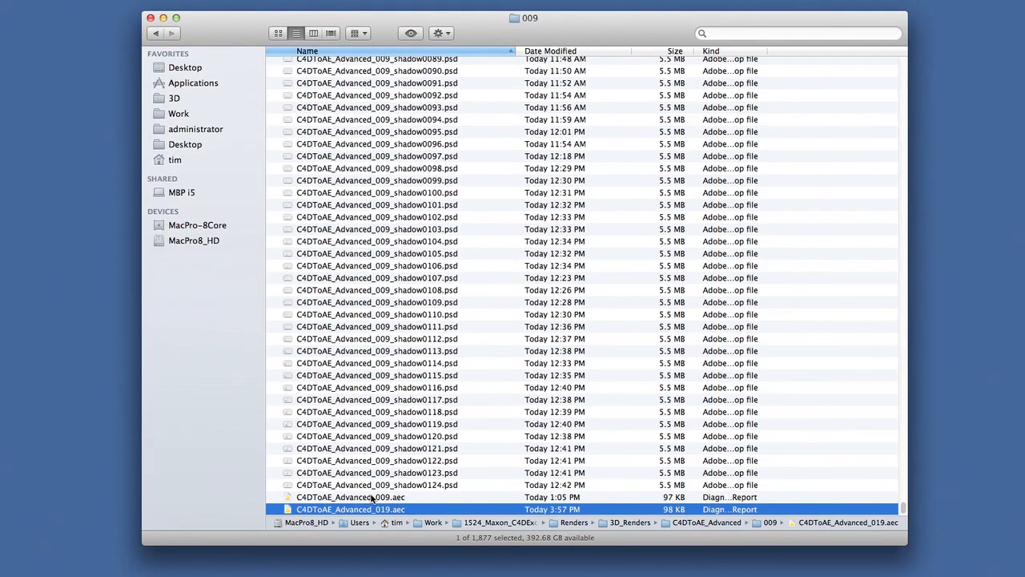
pyautogui.moveTo(904, 509); pyautogui.dragTo(896, 554)
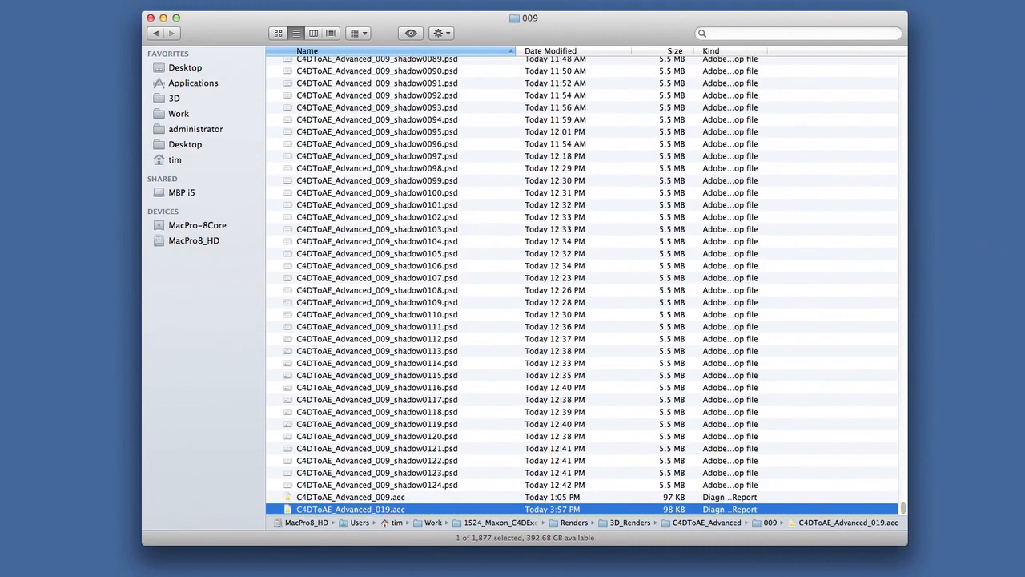